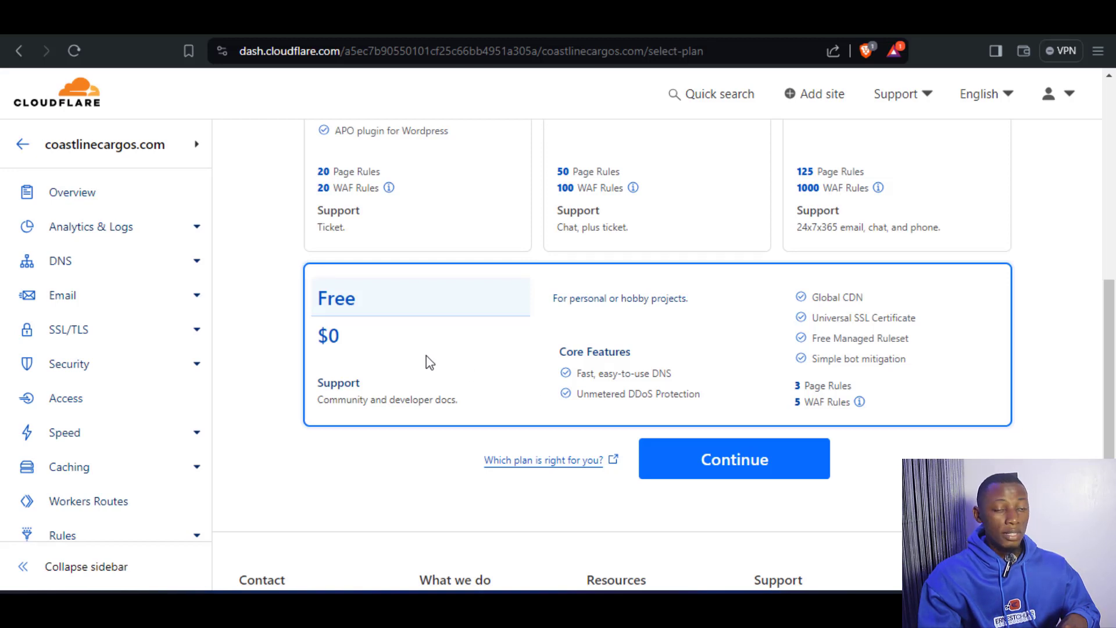
Continue with the Free plan for coastlinecargos.com and confirm proceeding without adding any DNS records.
left_click(732, 472)
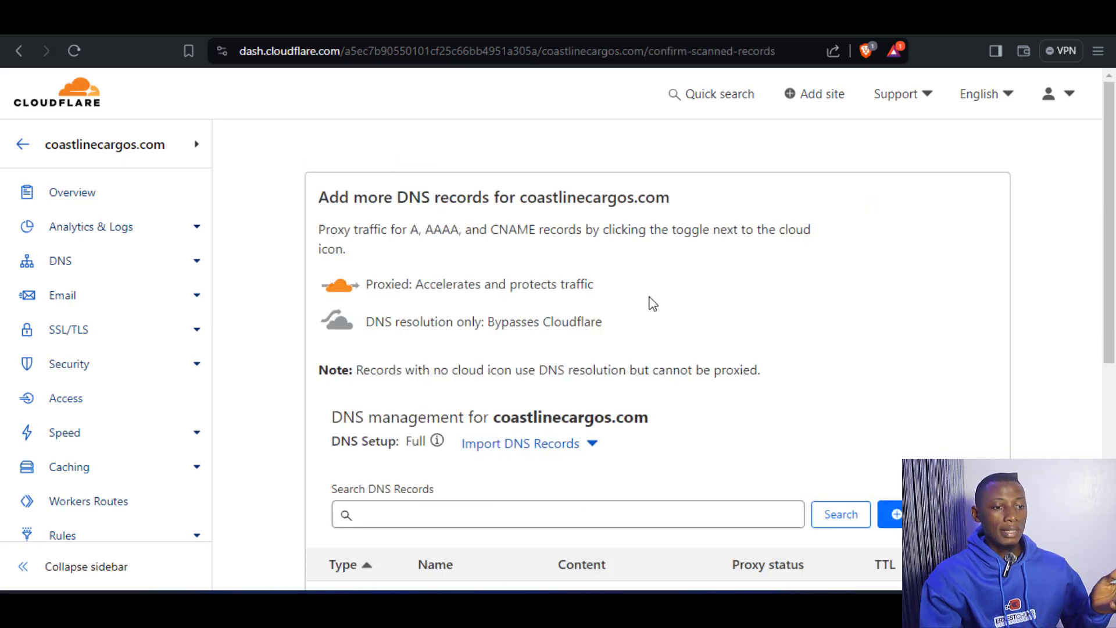
scroll(651, 302, "down", 4)
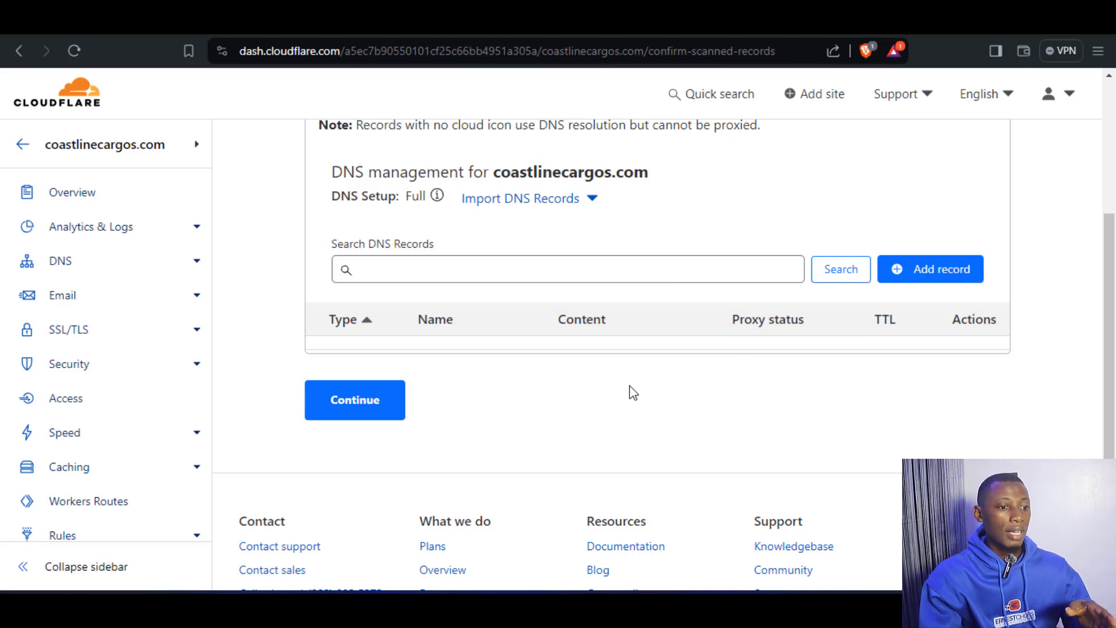
scroll(632, 392, "up", 1)
scroll(668, 372, "down", 1)
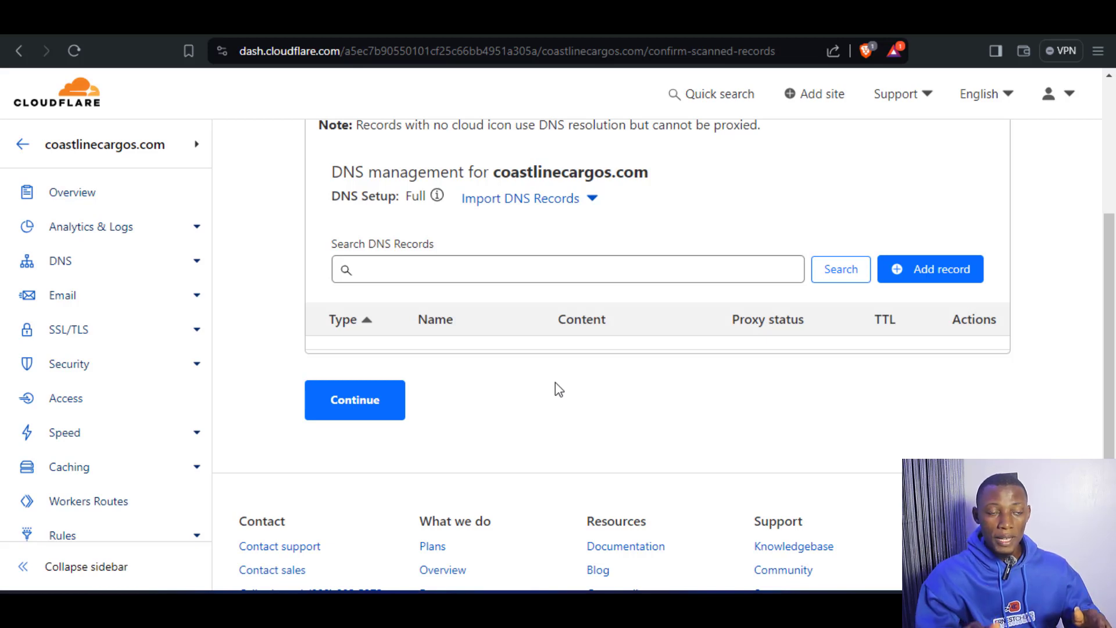
scroll(550, 391, "up", 1)
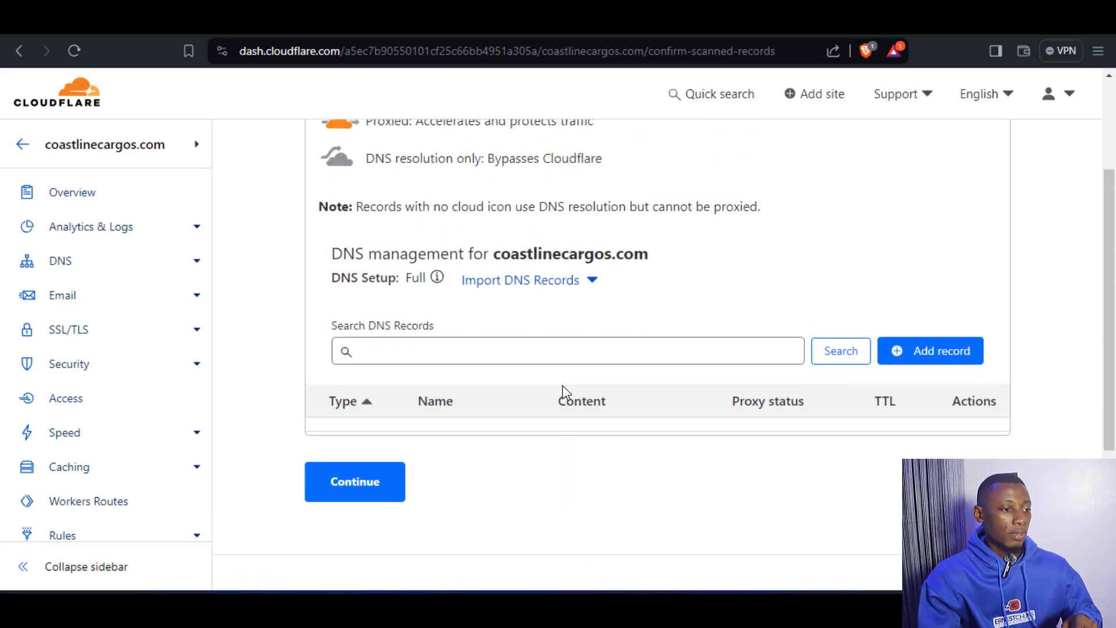
scroll(560, 391, "down", 1)
left_click(357, 410)
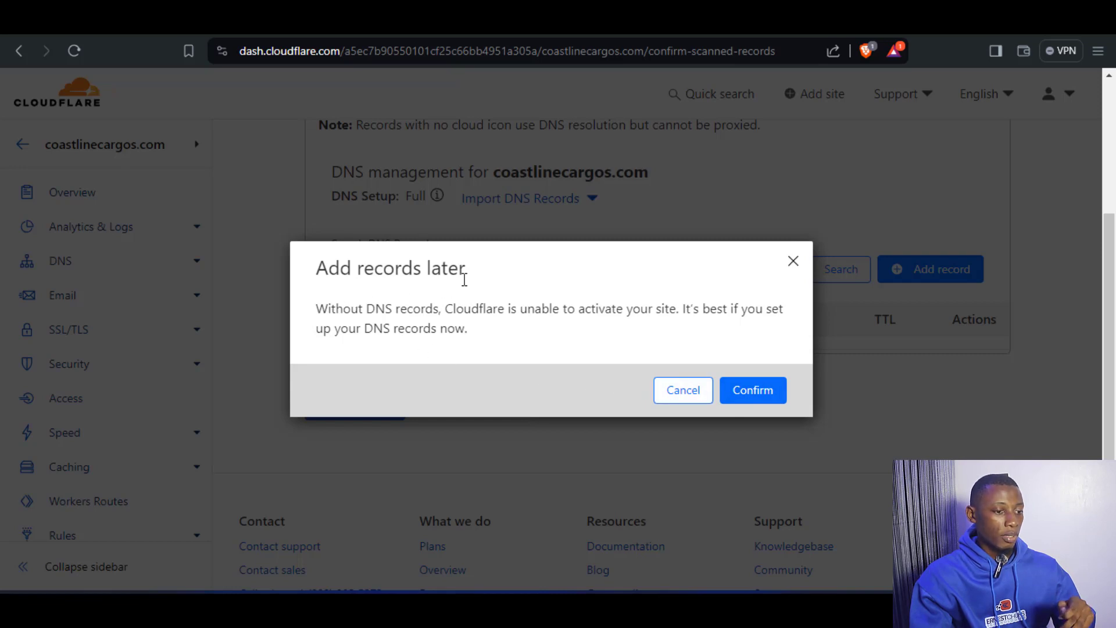
left_click(752, 401)
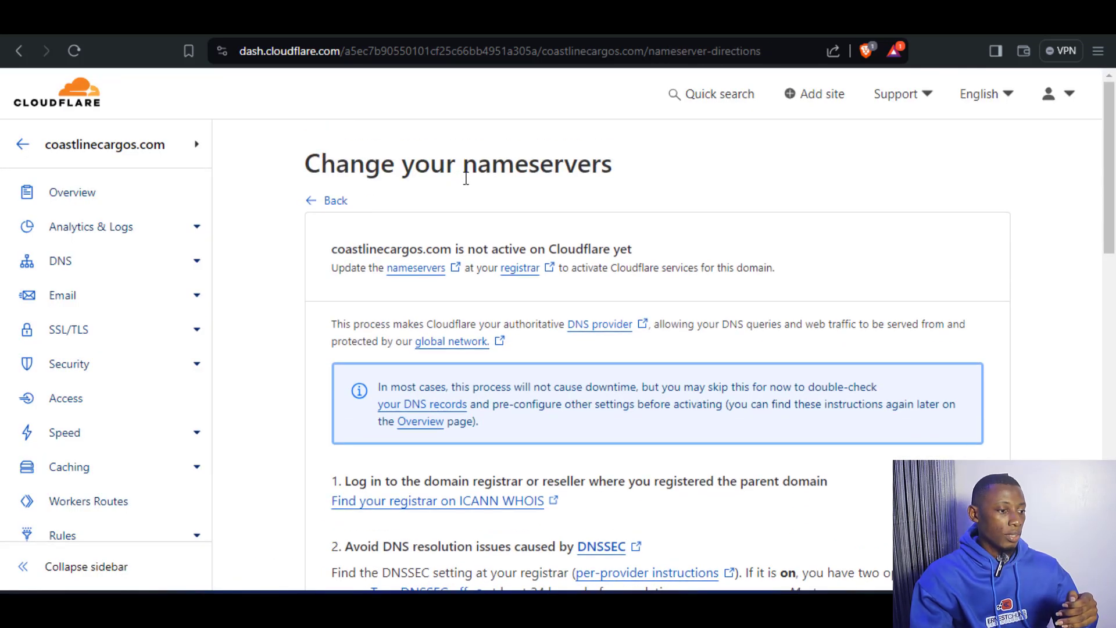
Find the assigned nameservers in the update instructions and copy the first one, paloma.ns.cloudflare.com.
scroll(563, 276, "down", 3)
scroll(562, 276, "down", 7)
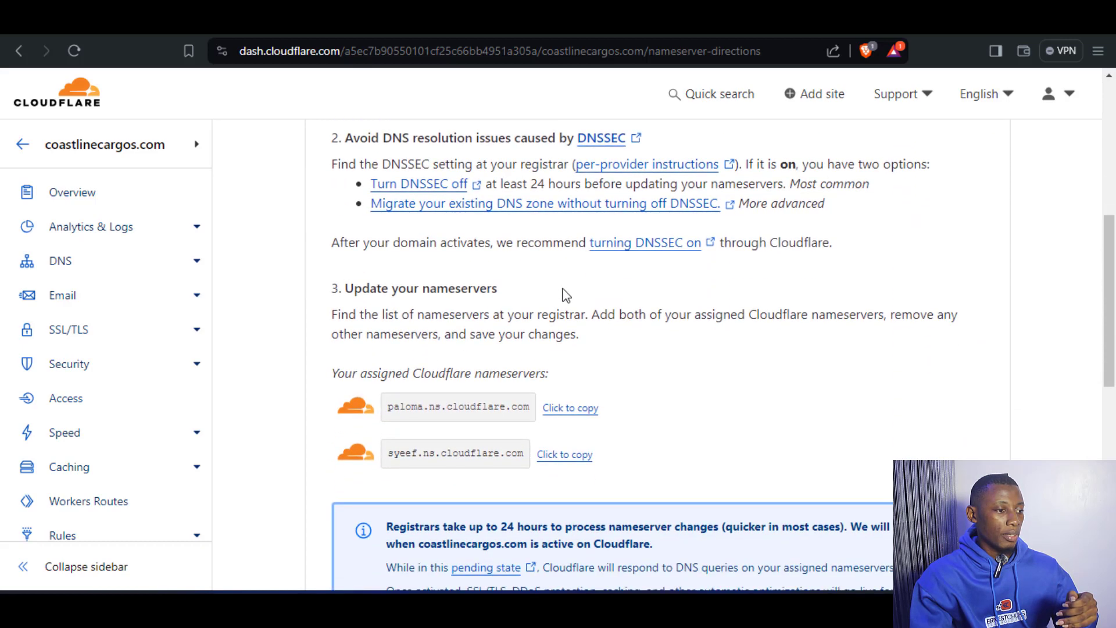
scroll(559, 291, "up", 1)
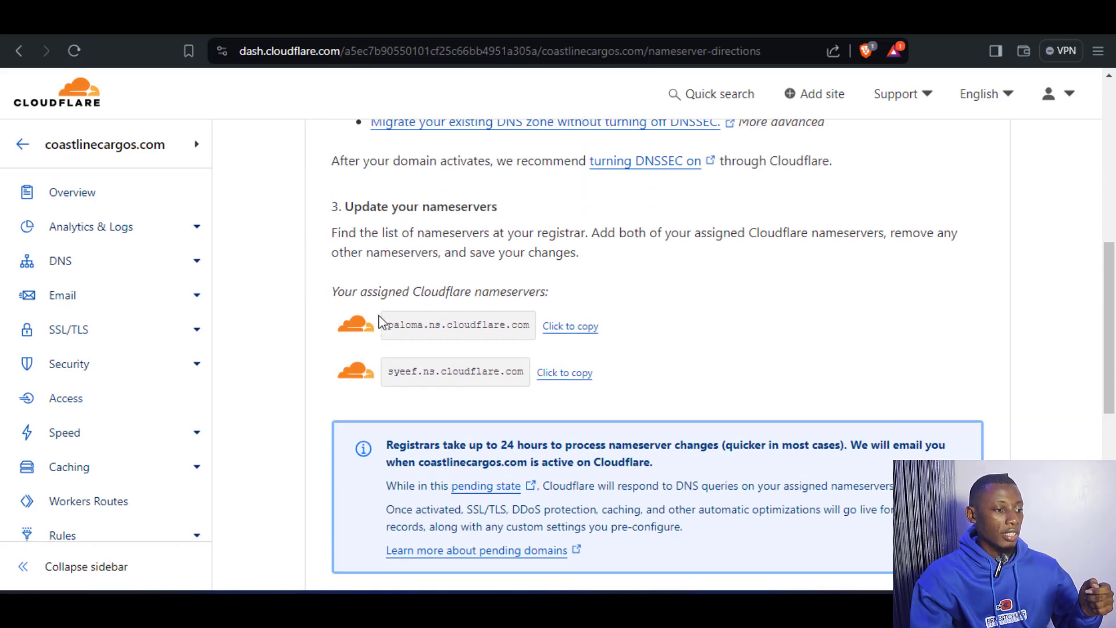
left_click_drag(379, 321, 529, 329)
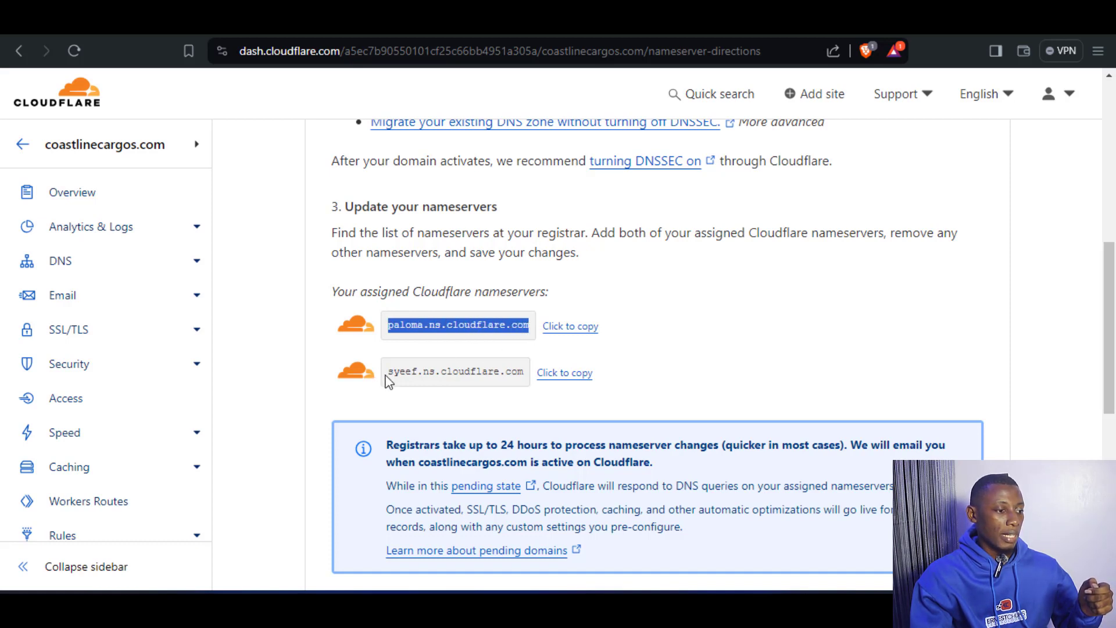
left_click_drag(385, 372, 522, 372)
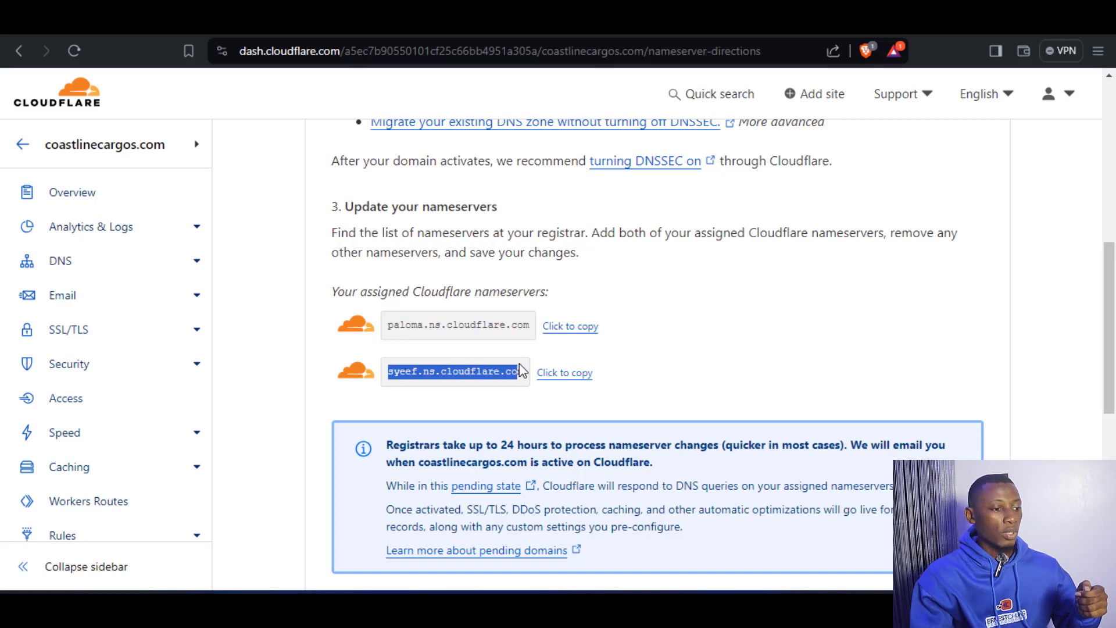
left_click(689, 315)
left_click(567, 328)
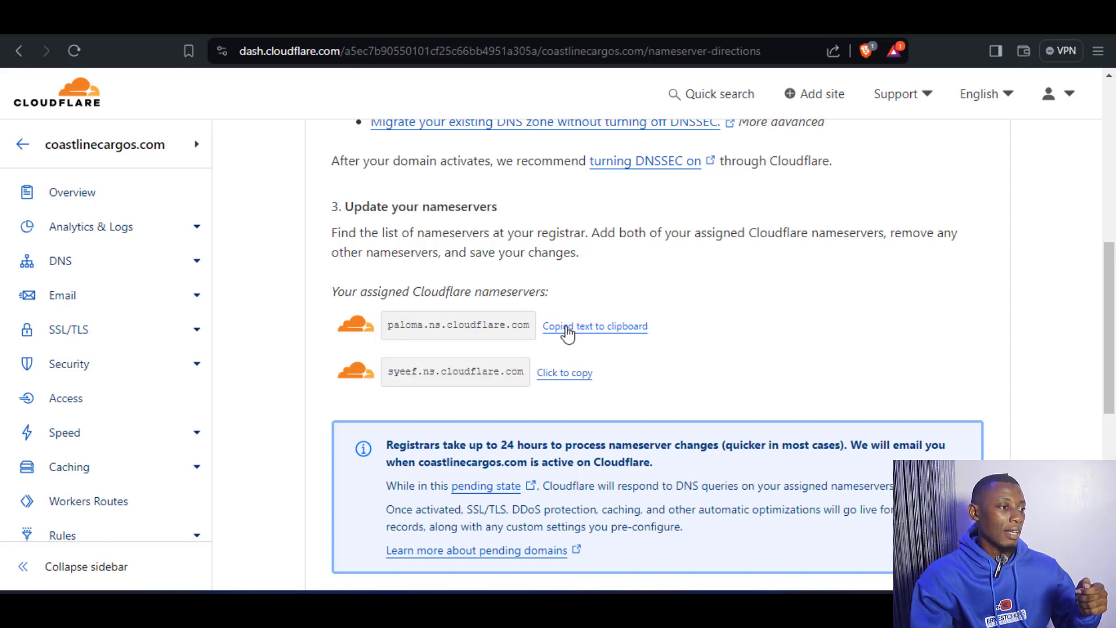
Switch to the AnonRDP client area and set coastlinecargos.com to use custom nameservers.
left_click(82, 25)
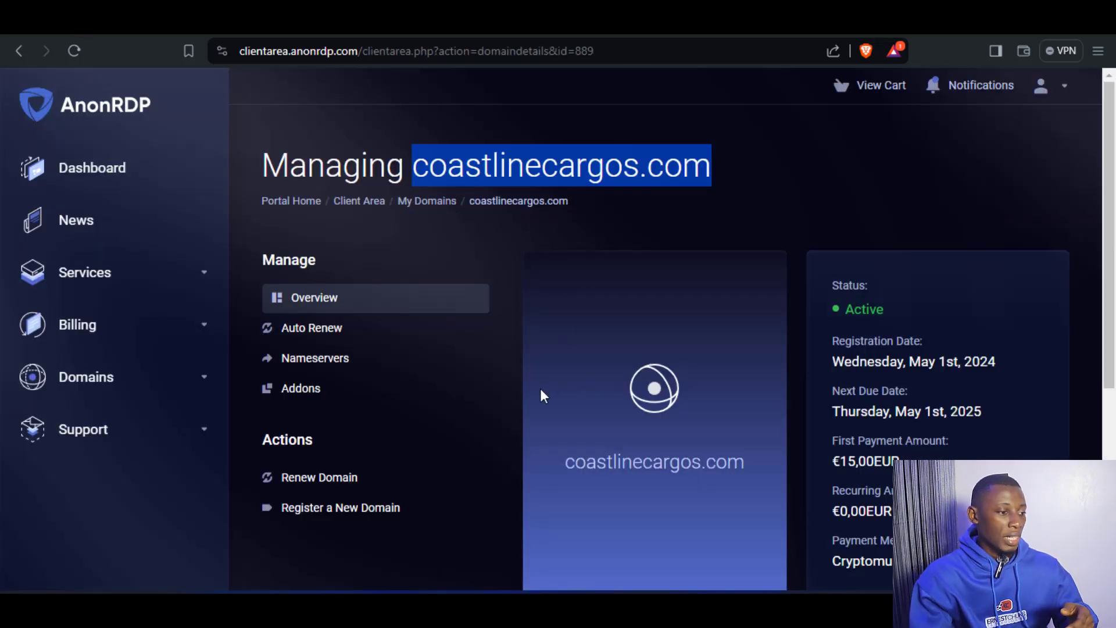
scroll(462, 411, "down", 1)
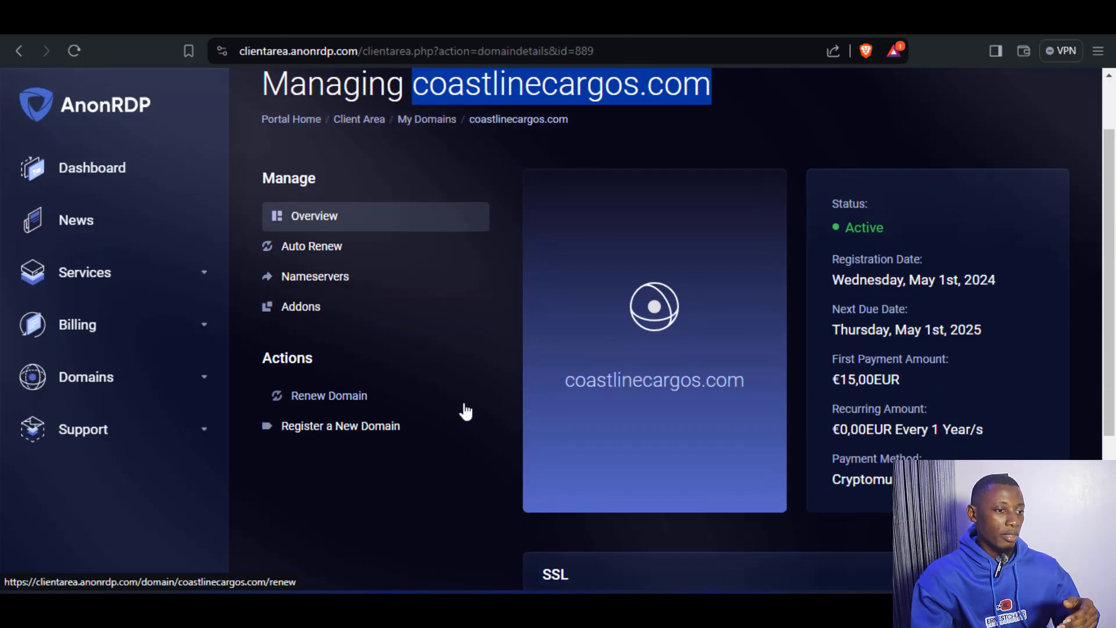
scroll(465, 411, "up", 1)
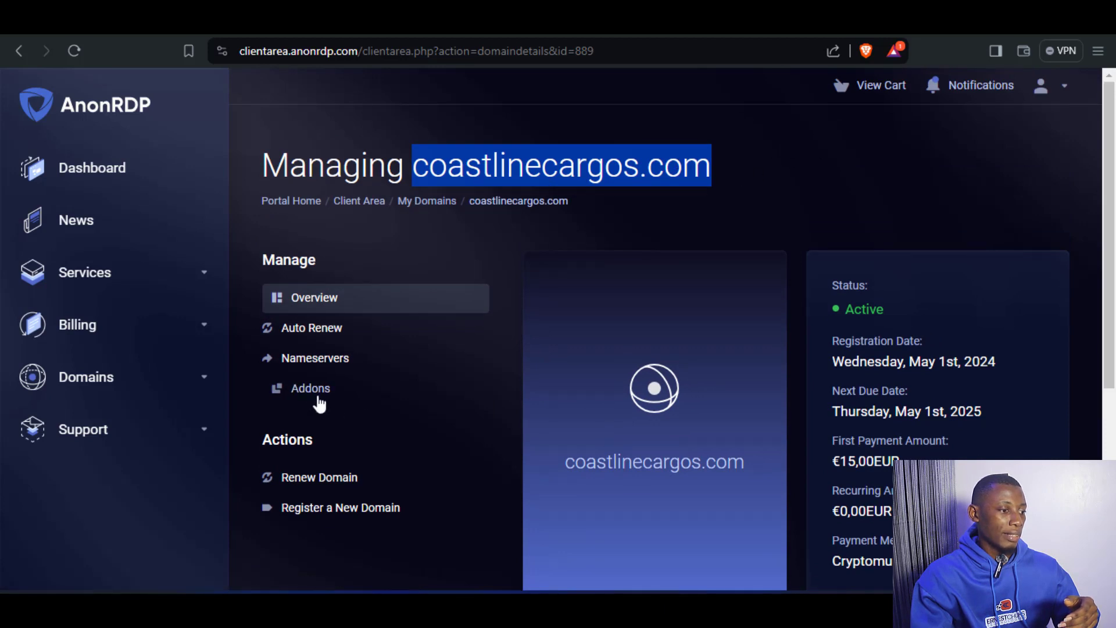
left_click(308, 360)
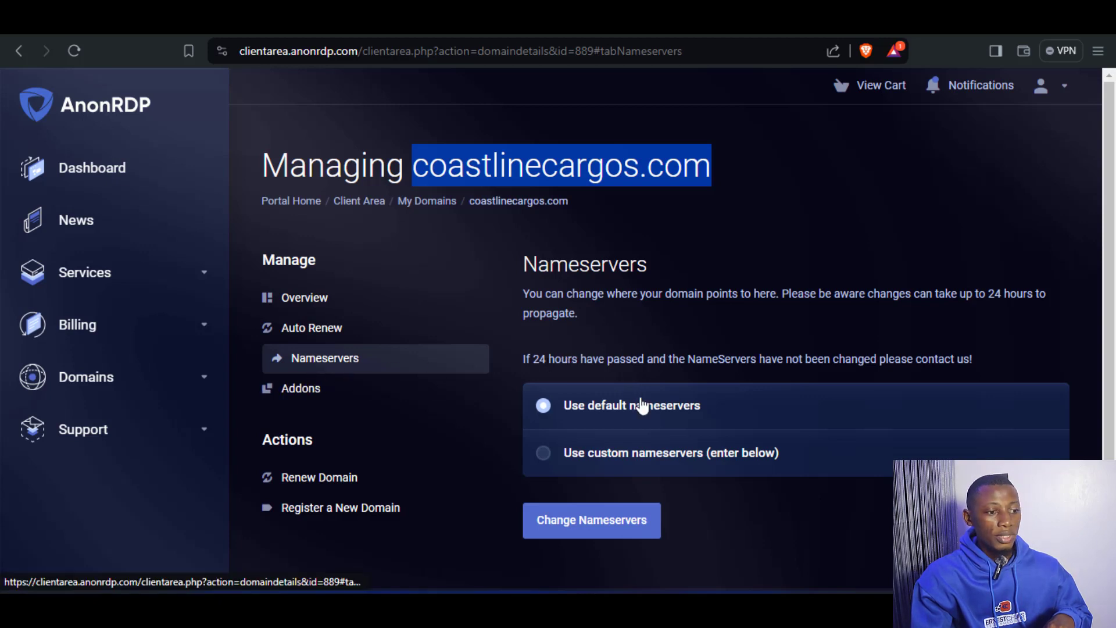
scroll(647, 453, "down", 1)
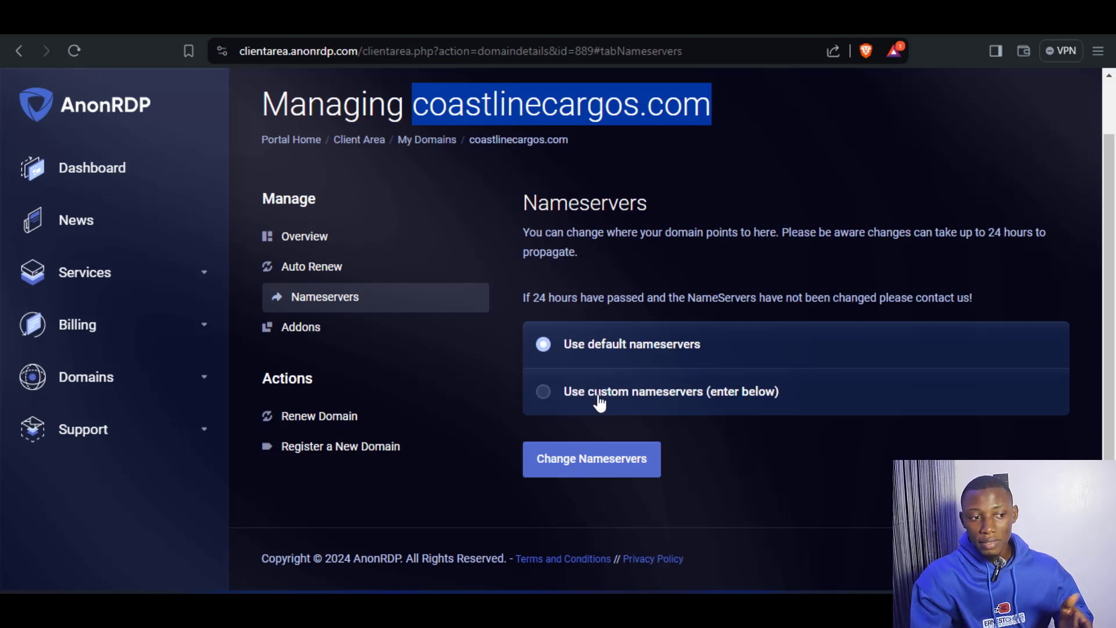
left_click(542, 399)
Replace the Nameserver 1 entry with the copied paloma.ns.cloudflare.com.
scroll(611, 349, "down", 3)
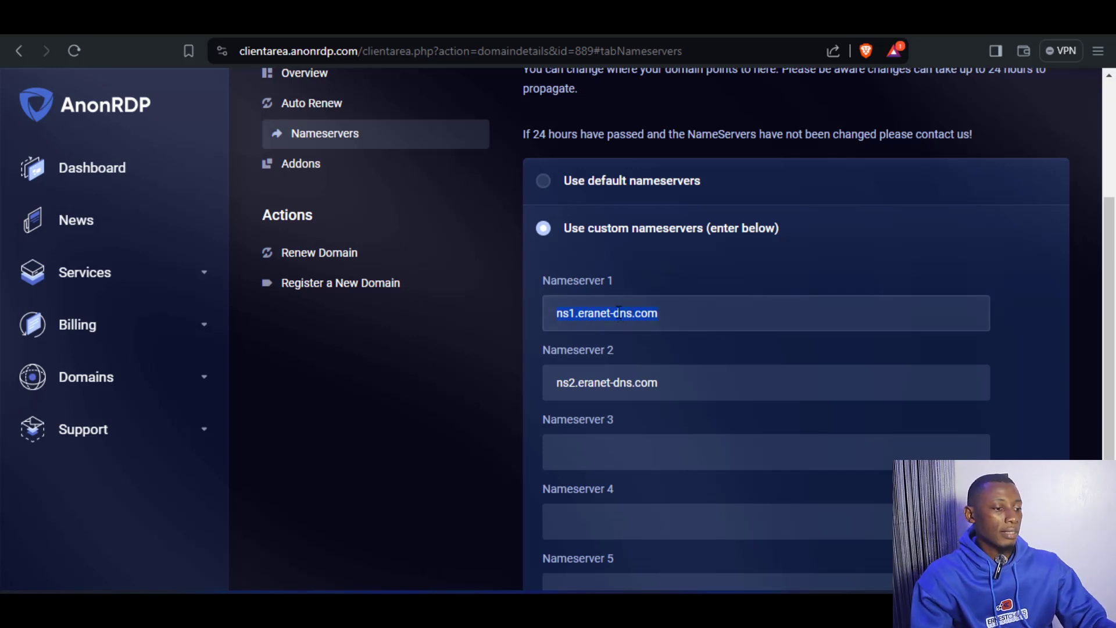
left_click(619, 314)
key("ctrl+a")
key("BackSpace")
right_click(610, 311)
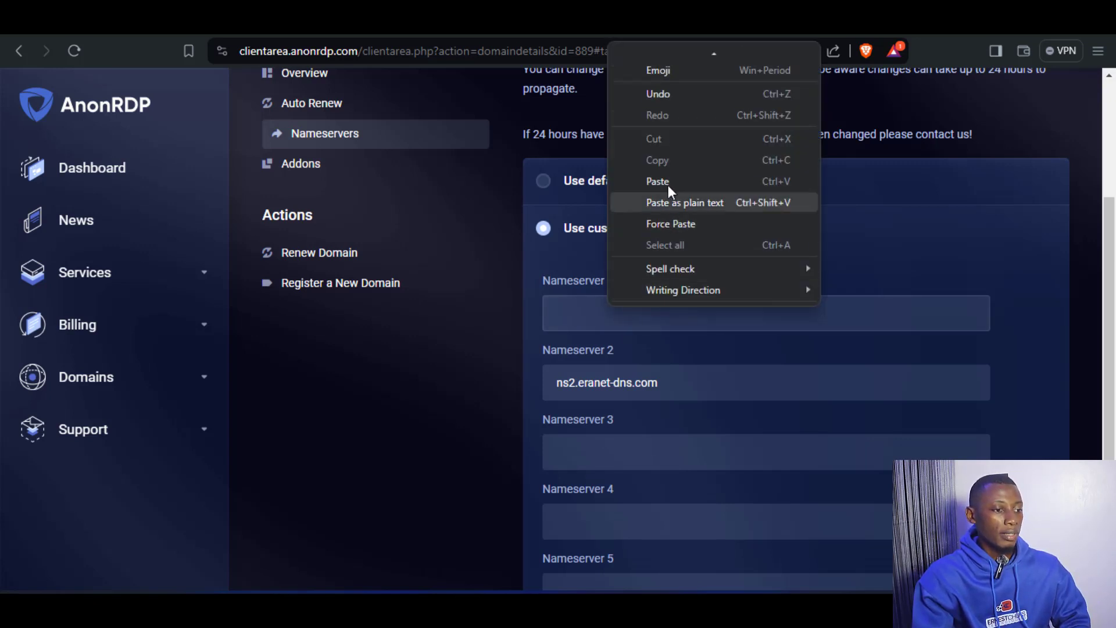
left_click(665, 185)
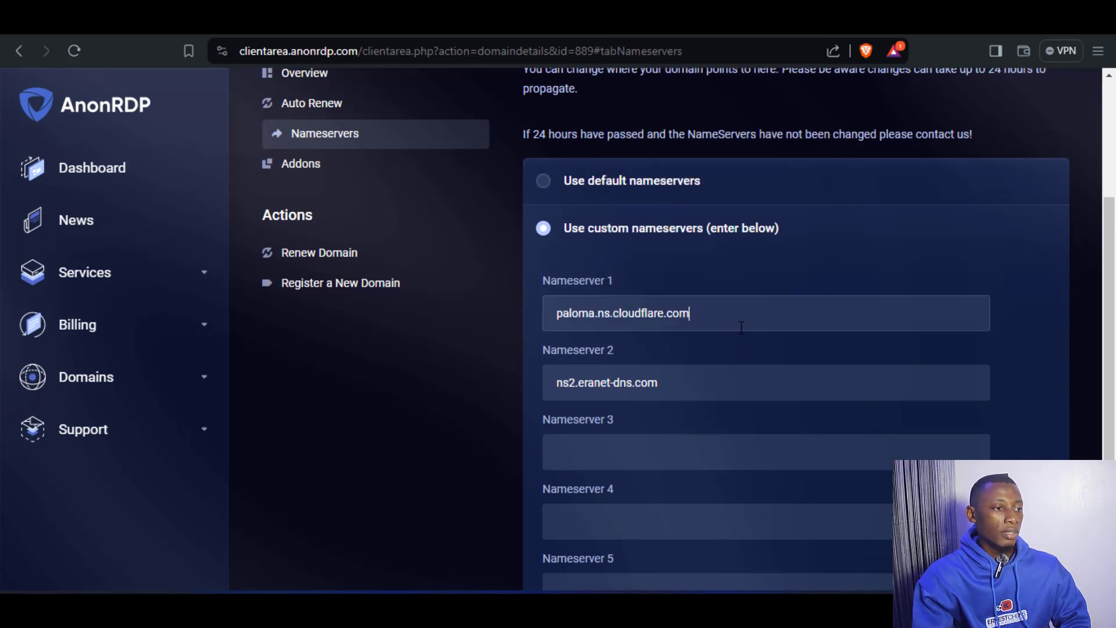
Copy the second assigned nameserver from Cloudflare and replace the Nameserver 2 entry in AnonRDP with syeef.ns.cloudflare.com.
left_click(481, 23)
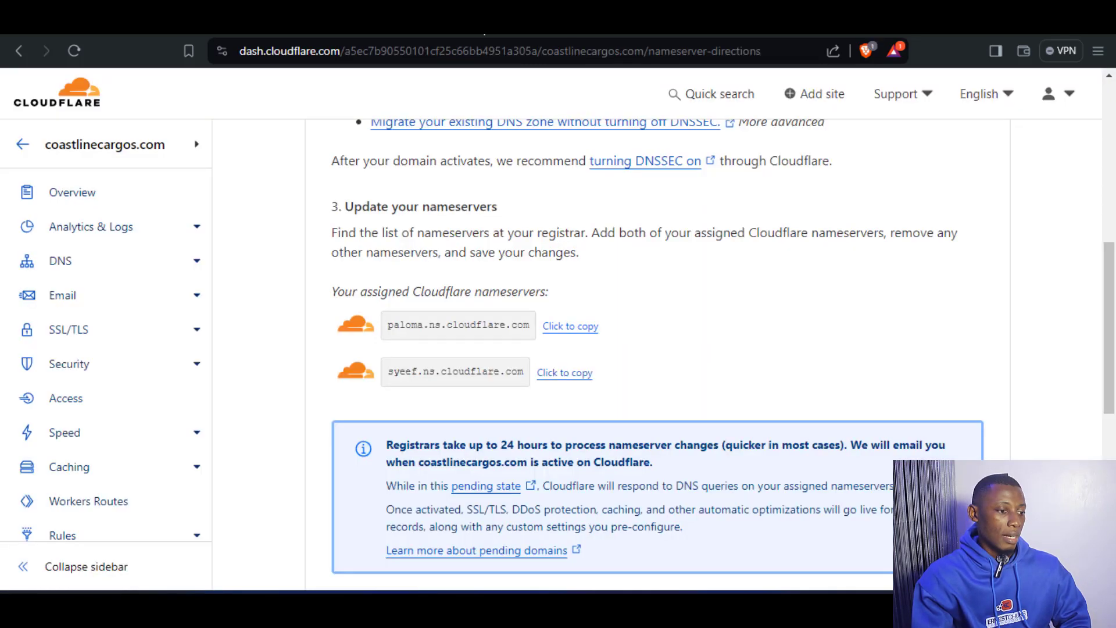
left_click(575, 375)
left_click(78, 24)
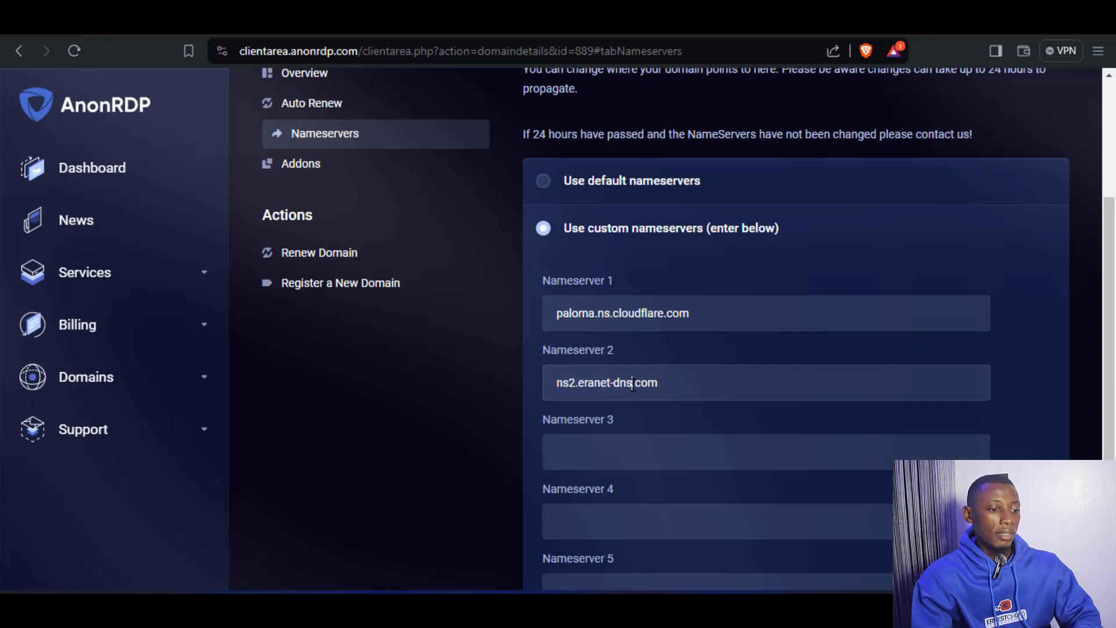
key("BackSpace")
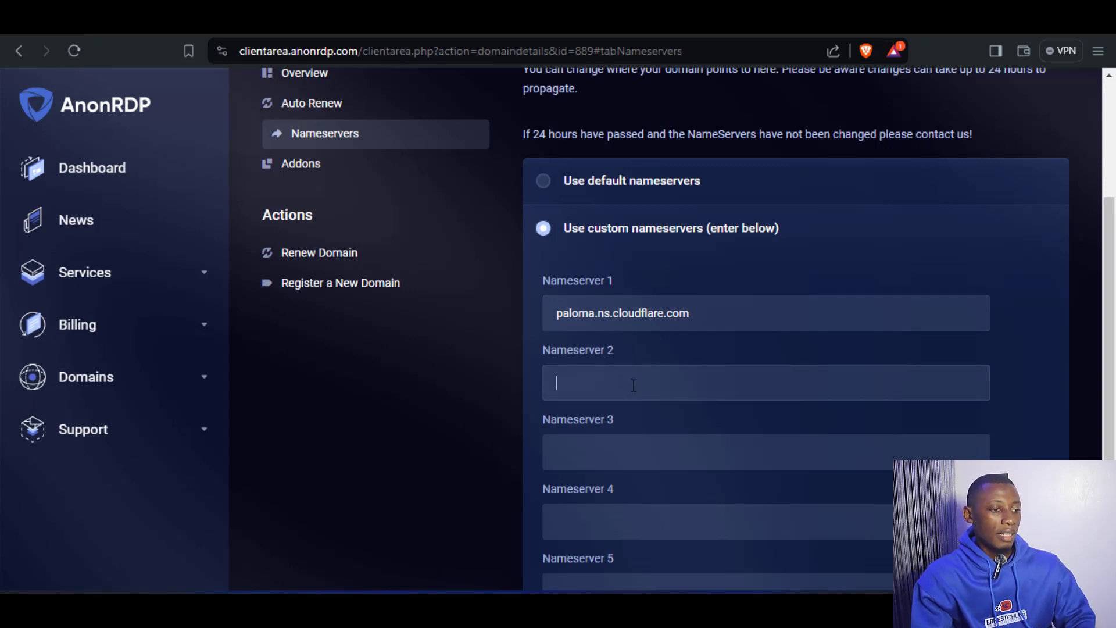
right_click(616, 382)
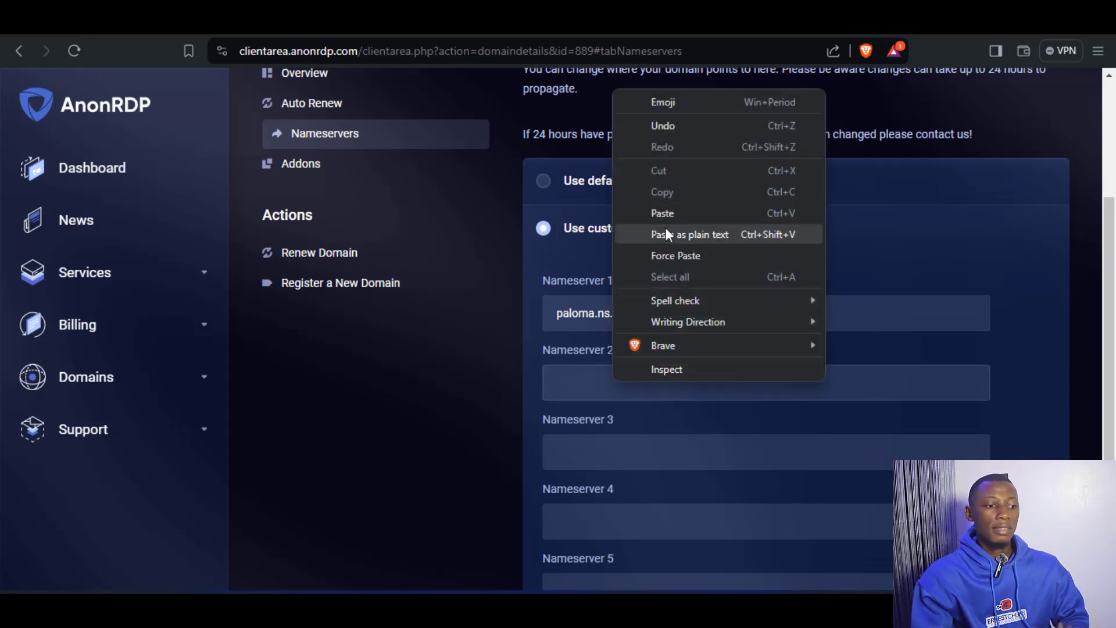
left_click(662, 214)
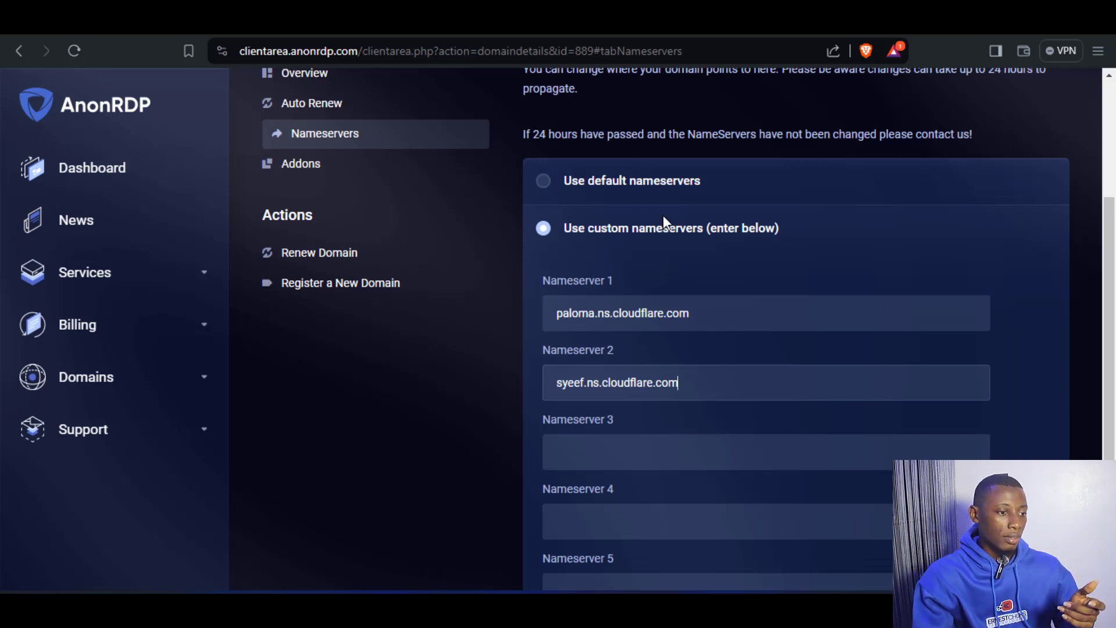
Submit the custom nameserver change for coastlinecargos.com.
scroll(662, 215, "down", 4)
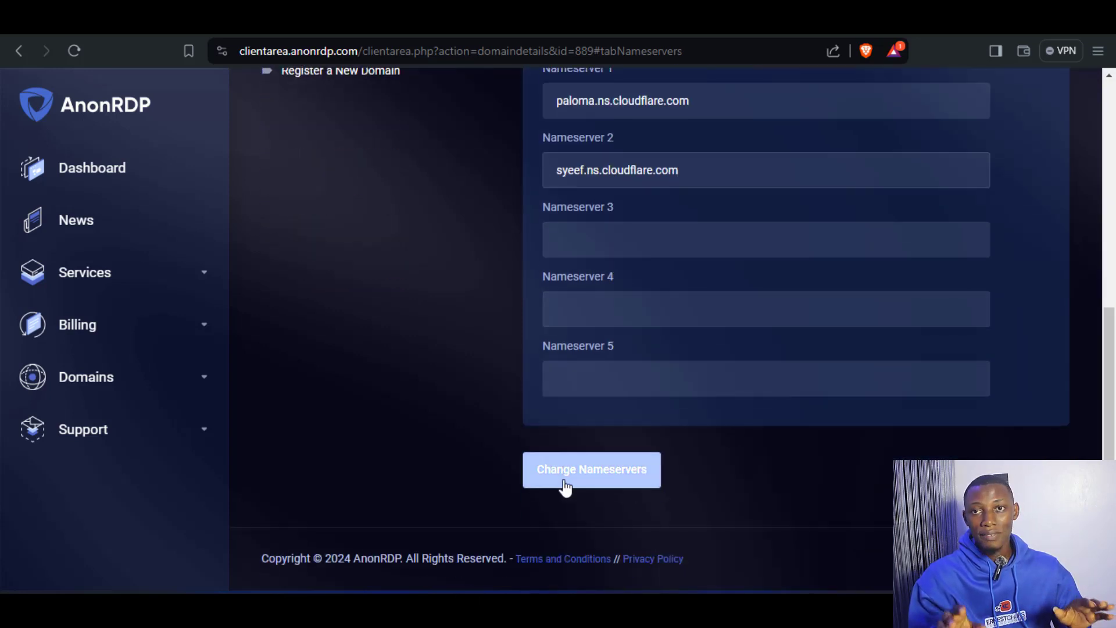
left_click(567, 470)
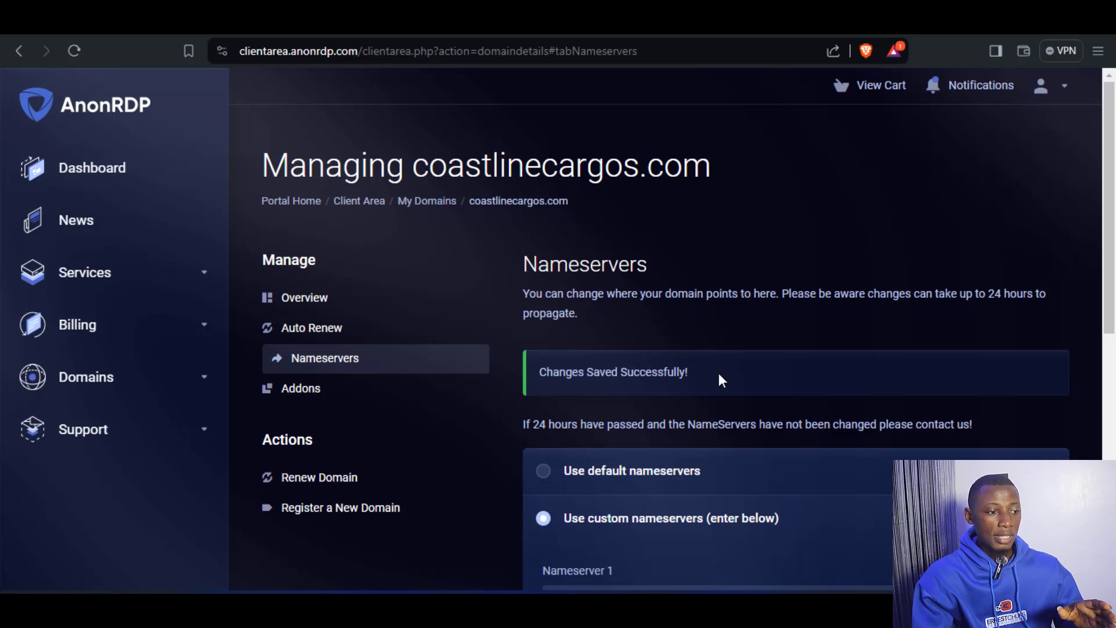
left_click_drag(725, 379, 568, 378)
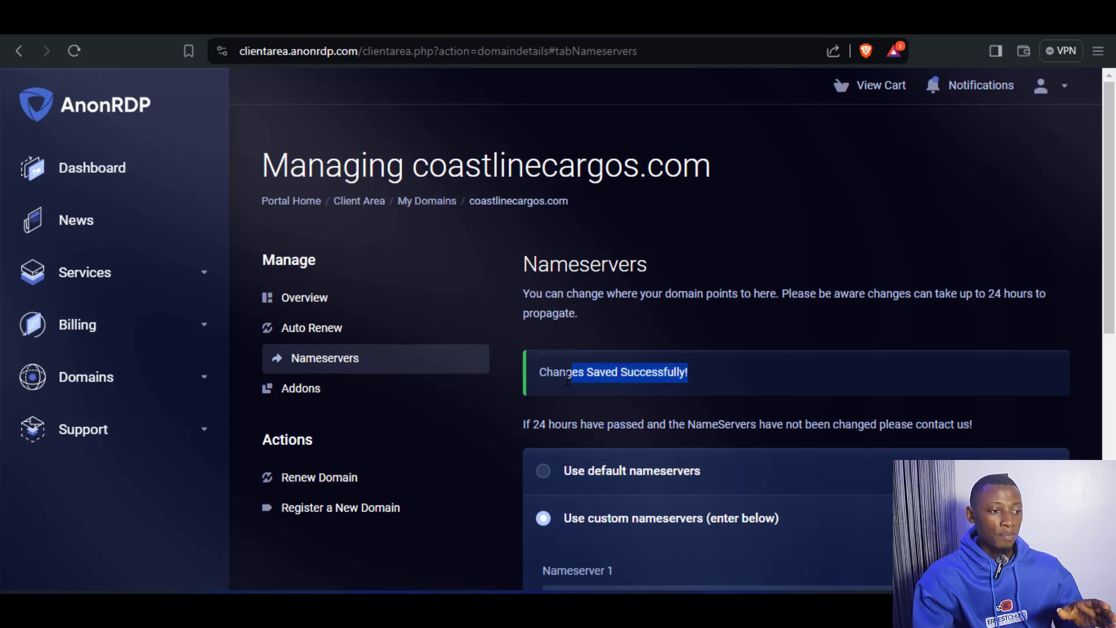
left_click(678, 218)
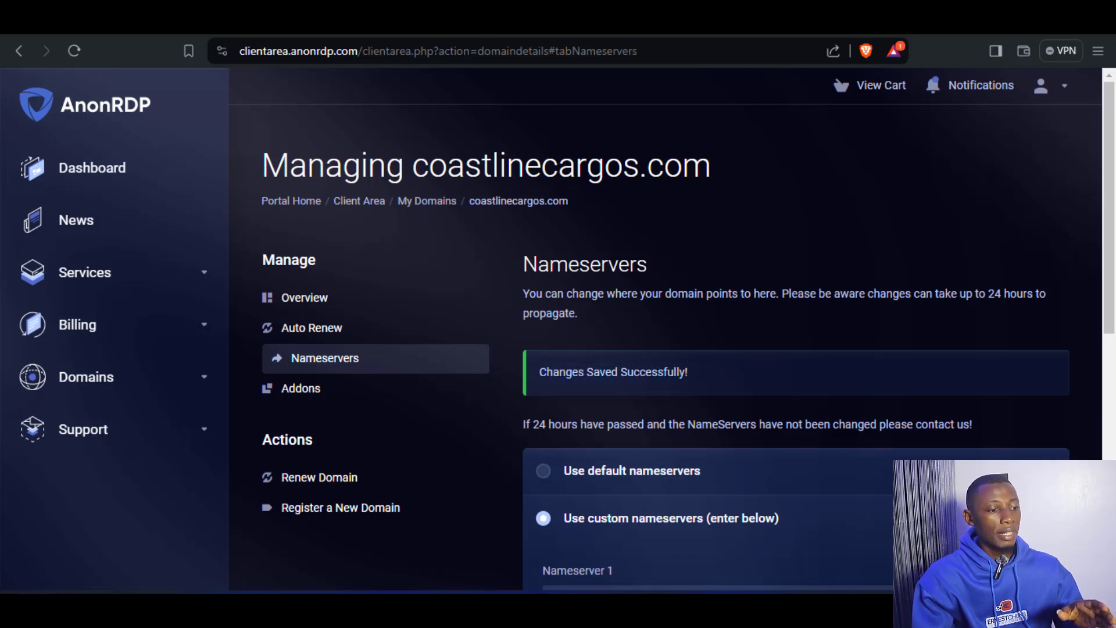
Return to the Cloudflare nameserver instructions and request an immediate nameserver check for coastlinecargos.com.
left_click(546, 23)
scroll(627, 344, "down", 5)
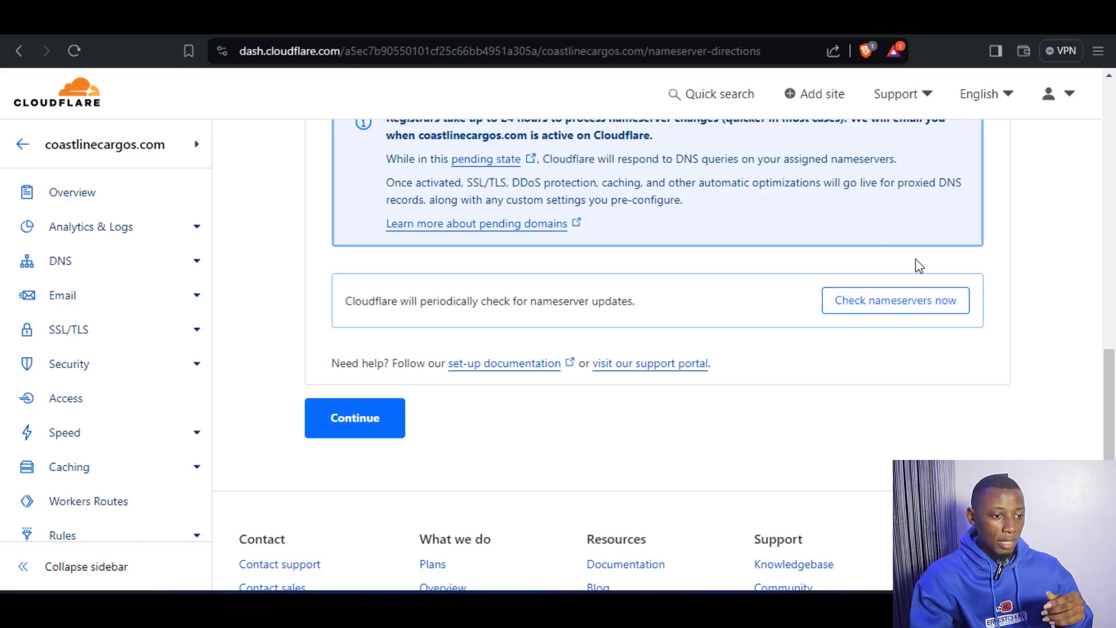
left_click(885, 302)
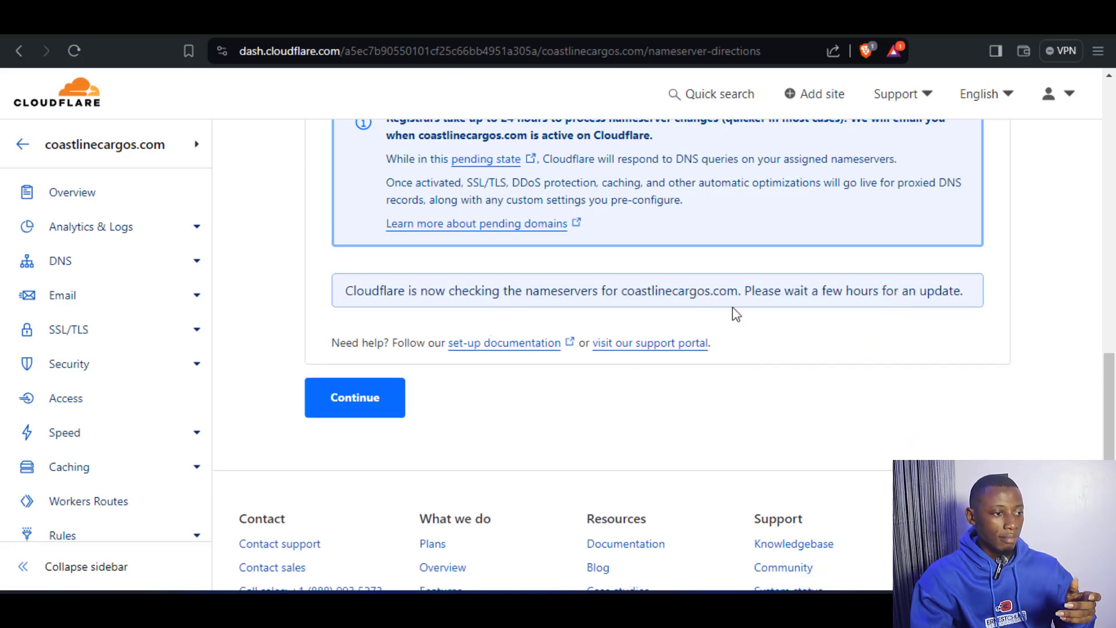
scroll(737, 319, "up", 10)
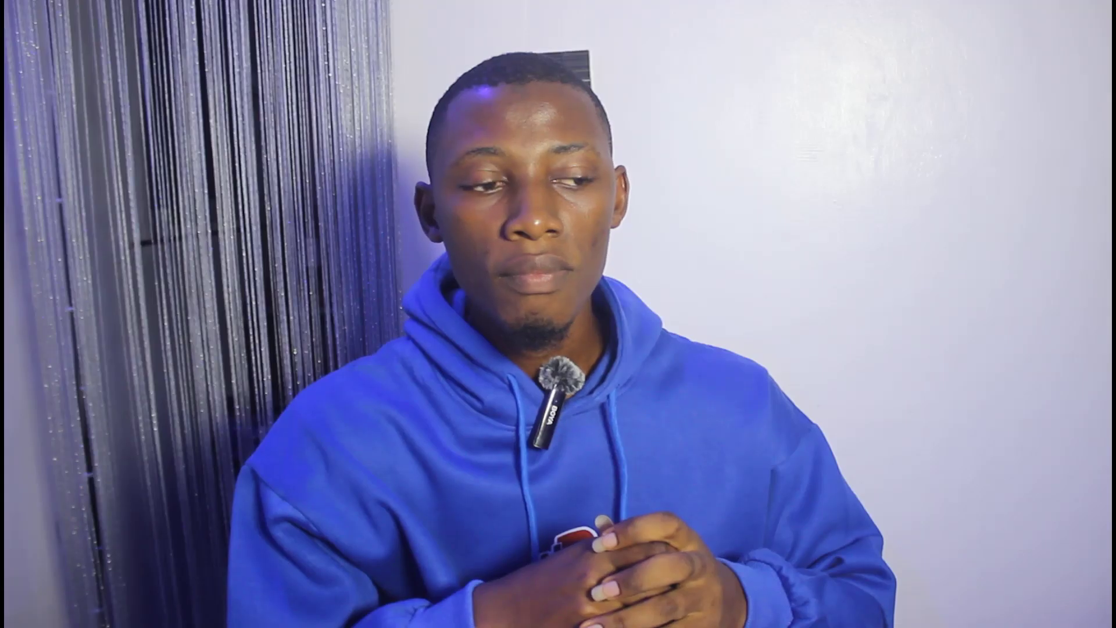
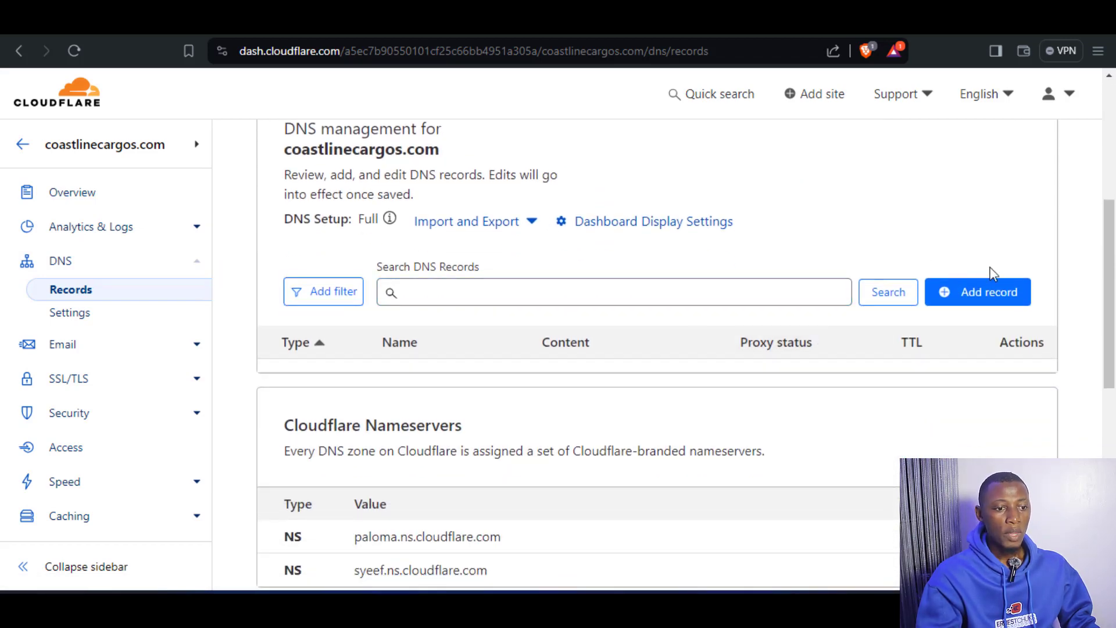
Start a new A record for coastlinecargos.com with the root name @.
left_click(982, 303)
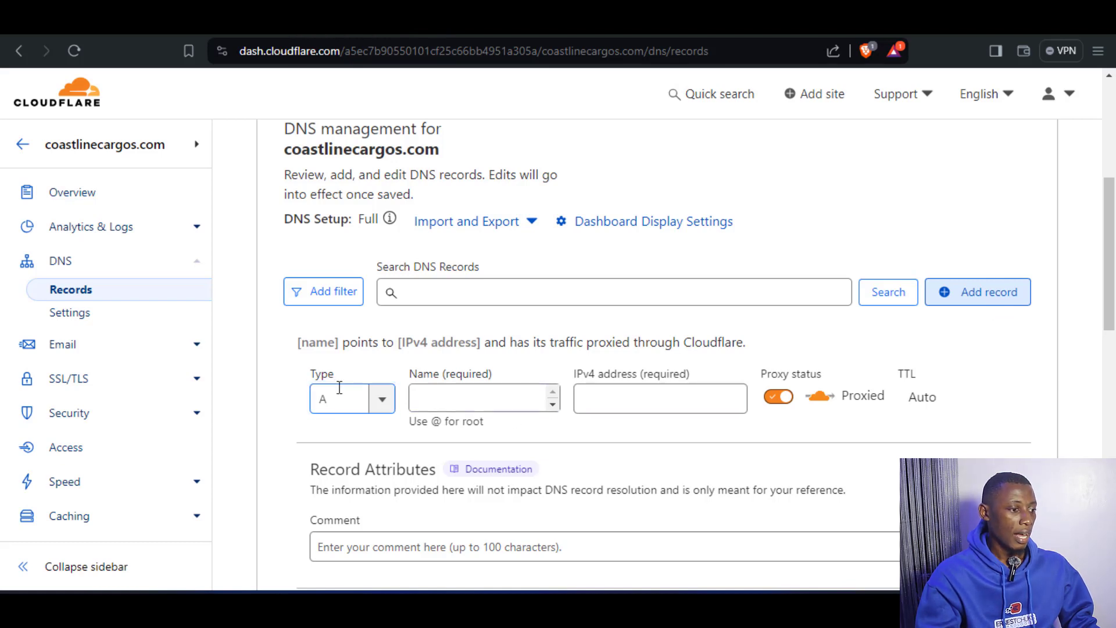
left_click(499, 398)
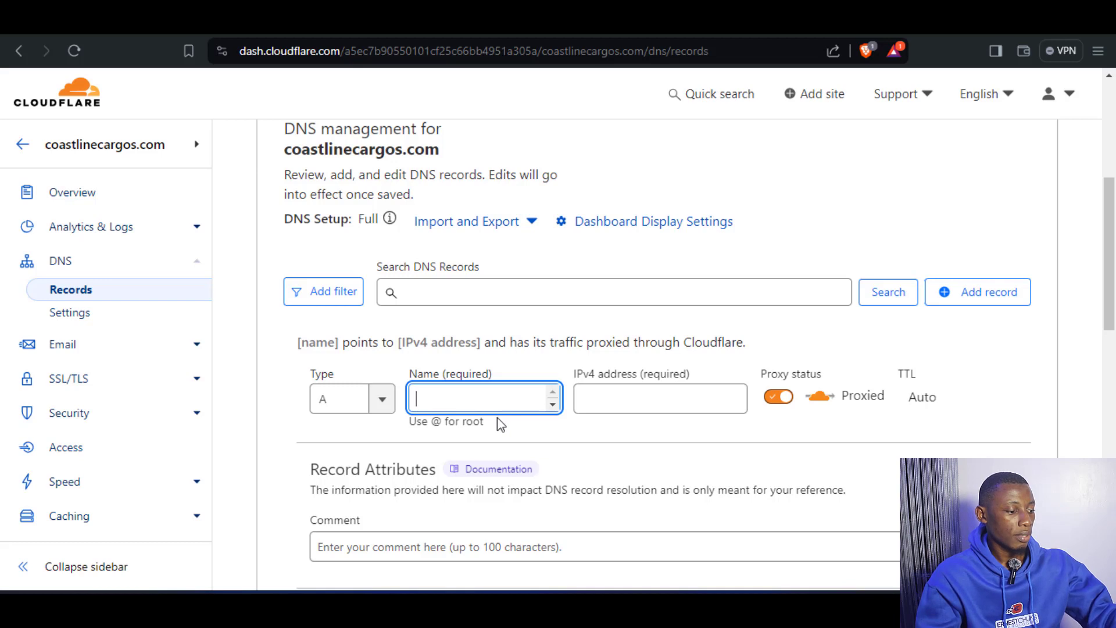
type("@")
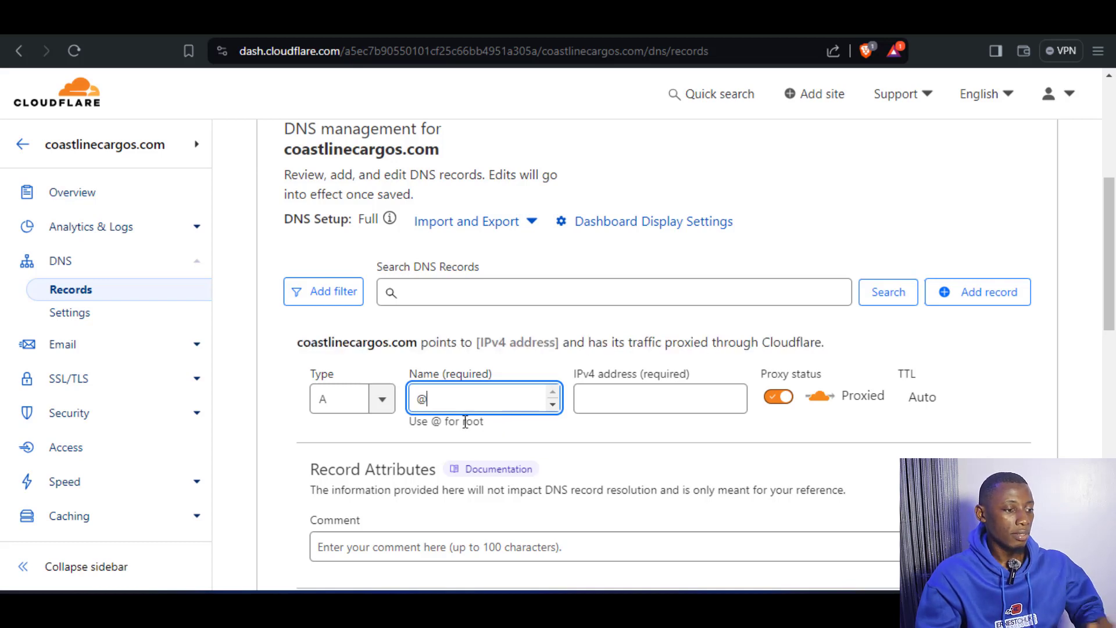
left_click(392, 431)
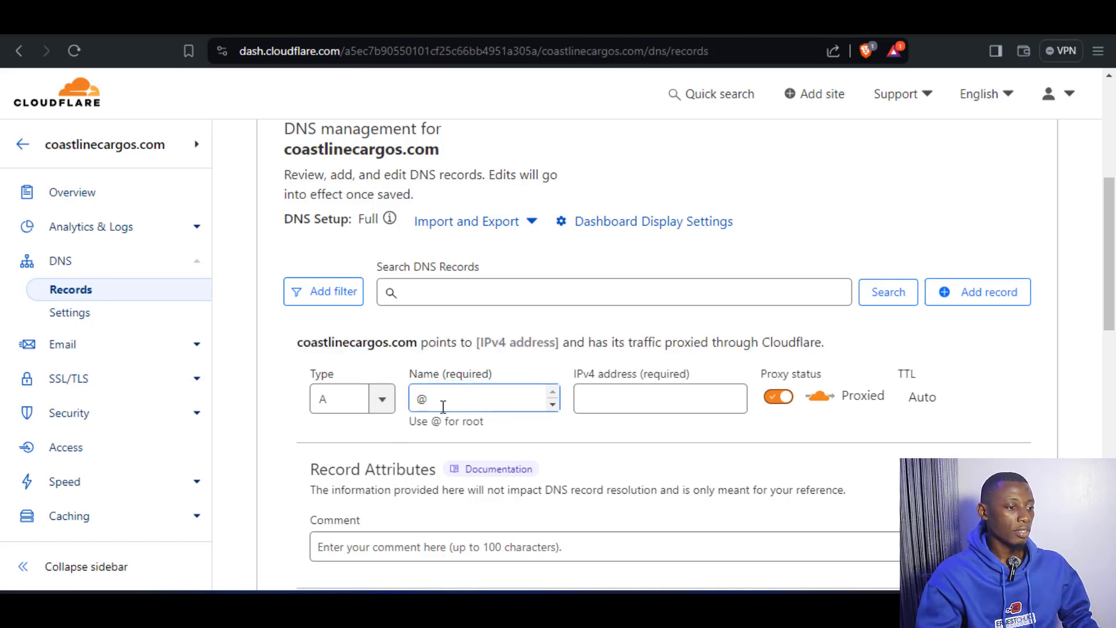
double_click(418, 403)
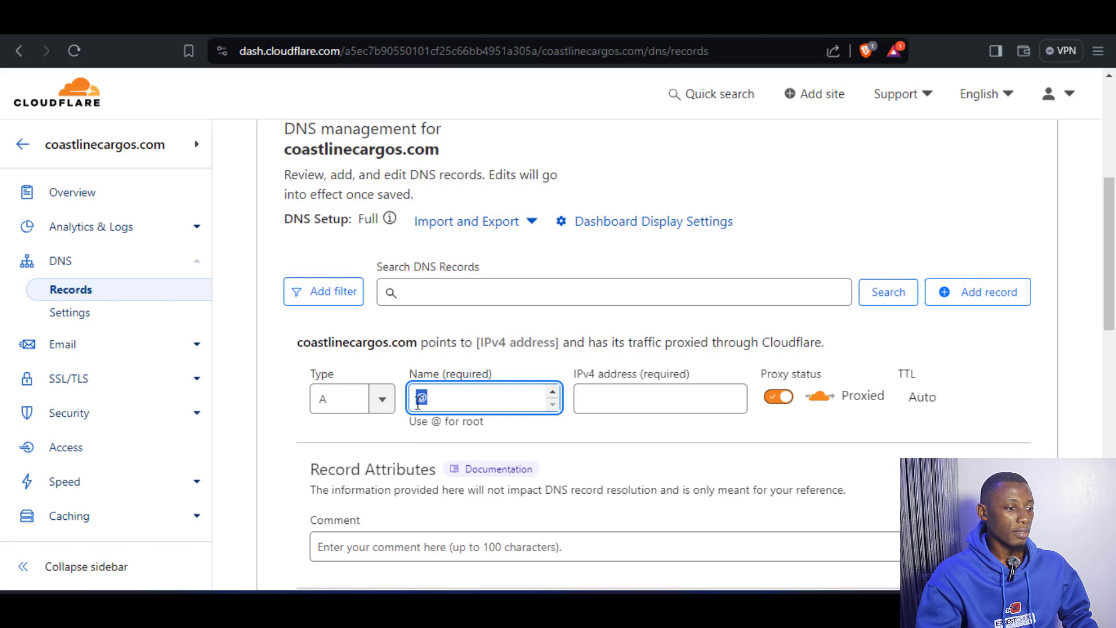
left_click(394, 433)
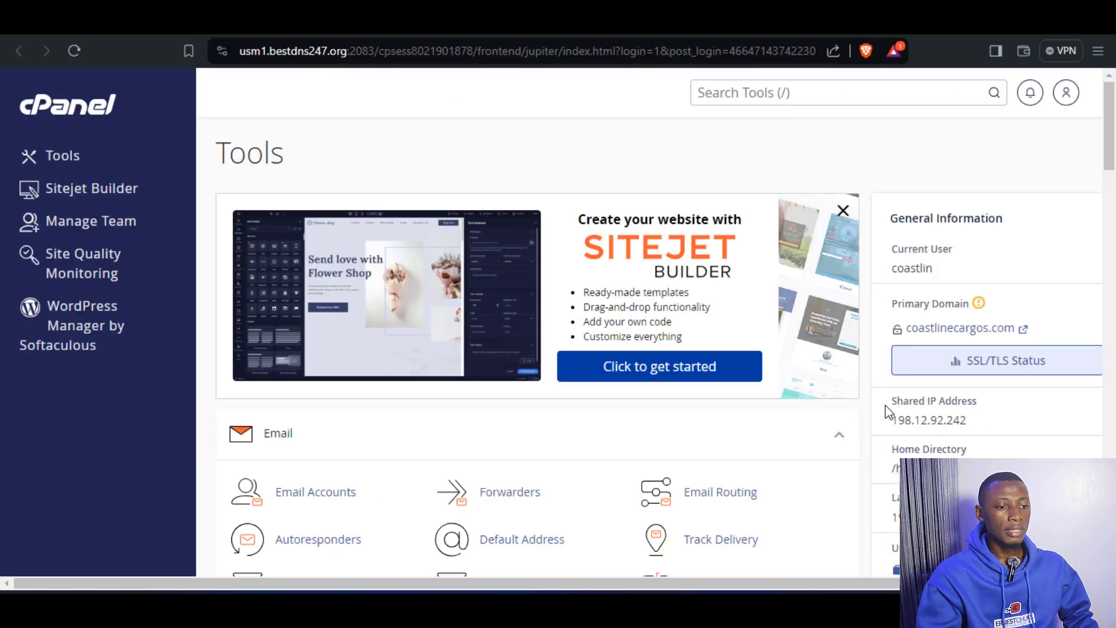
Switch to cPanel and copy the domain's Shared IP Address from the general information.
left_click_drag(889, 404, 978, 407)
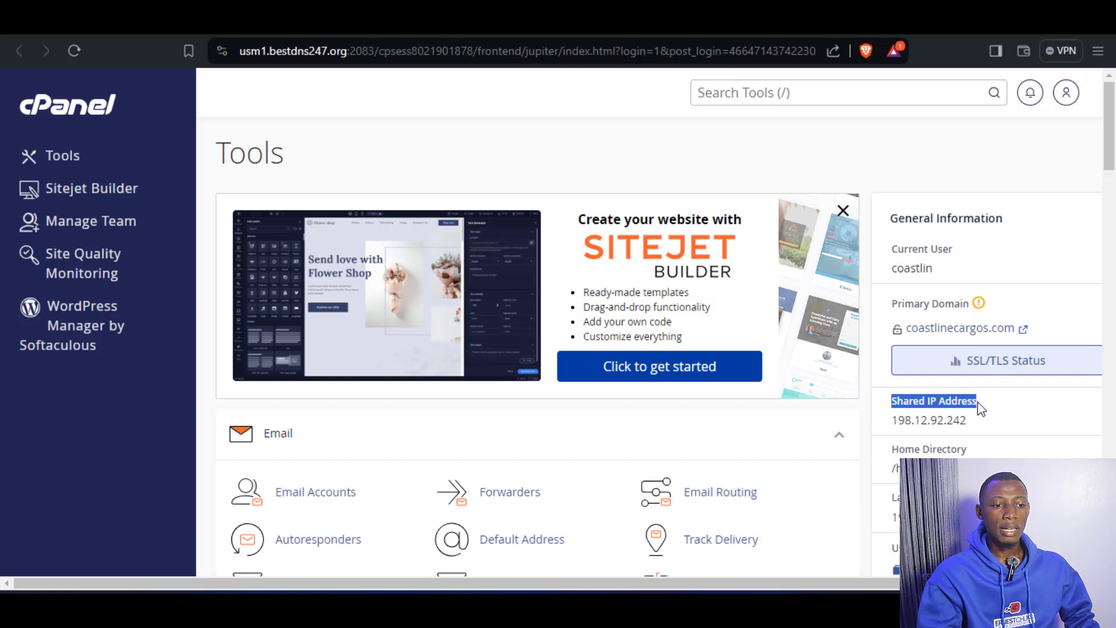
left_click(987, 411)
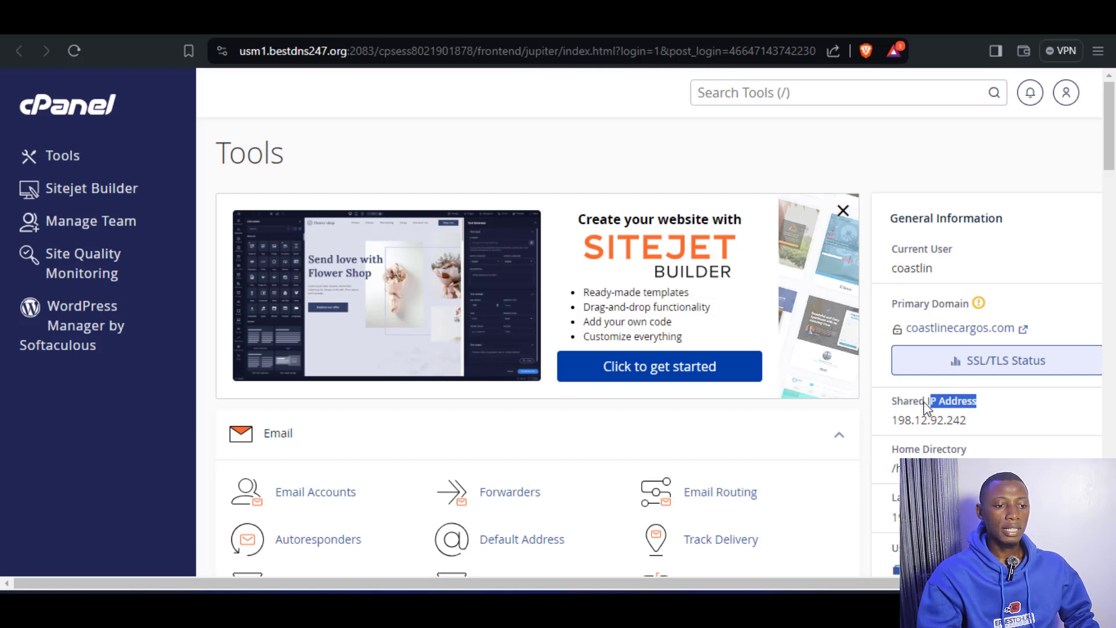
left_click_drag(926, 407, 905, 408)
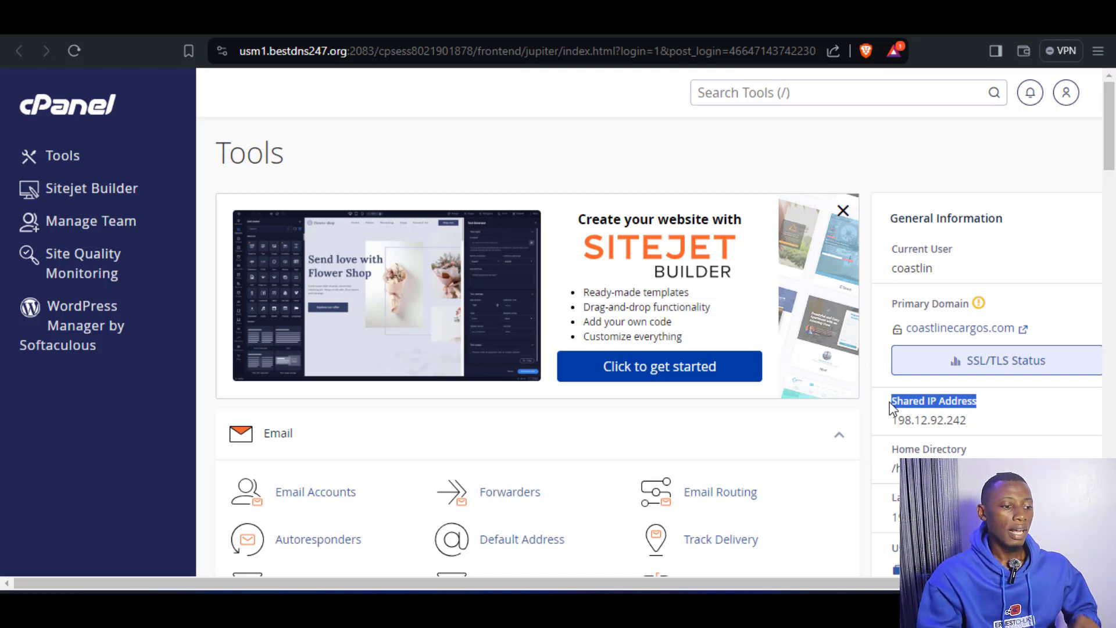
left_click(998, 414)
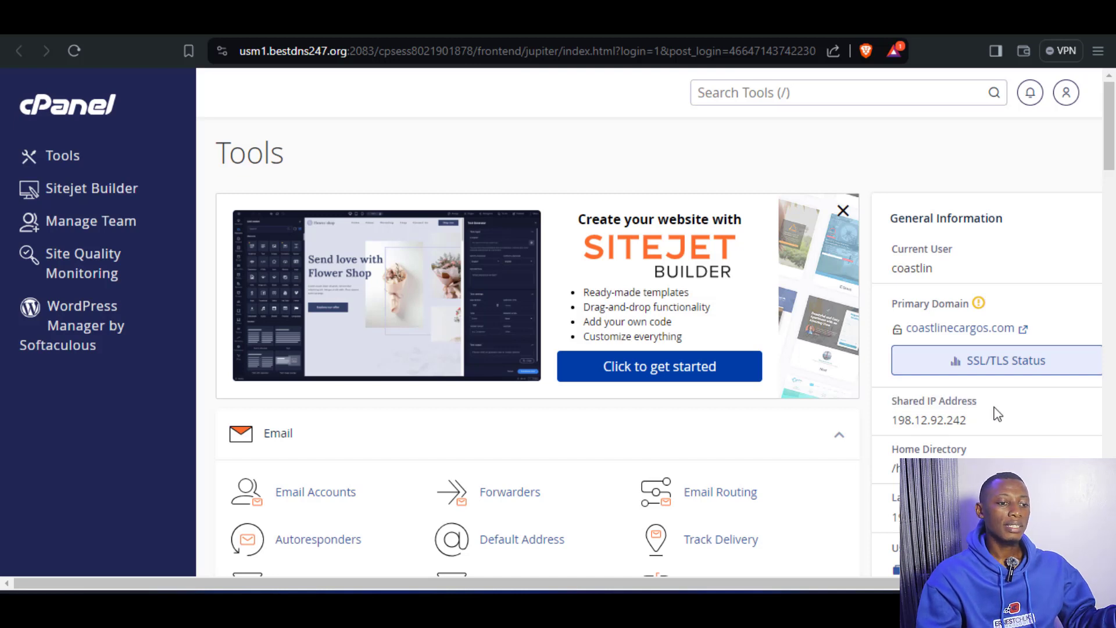
left_click_drag(965, 421, 899, 421)
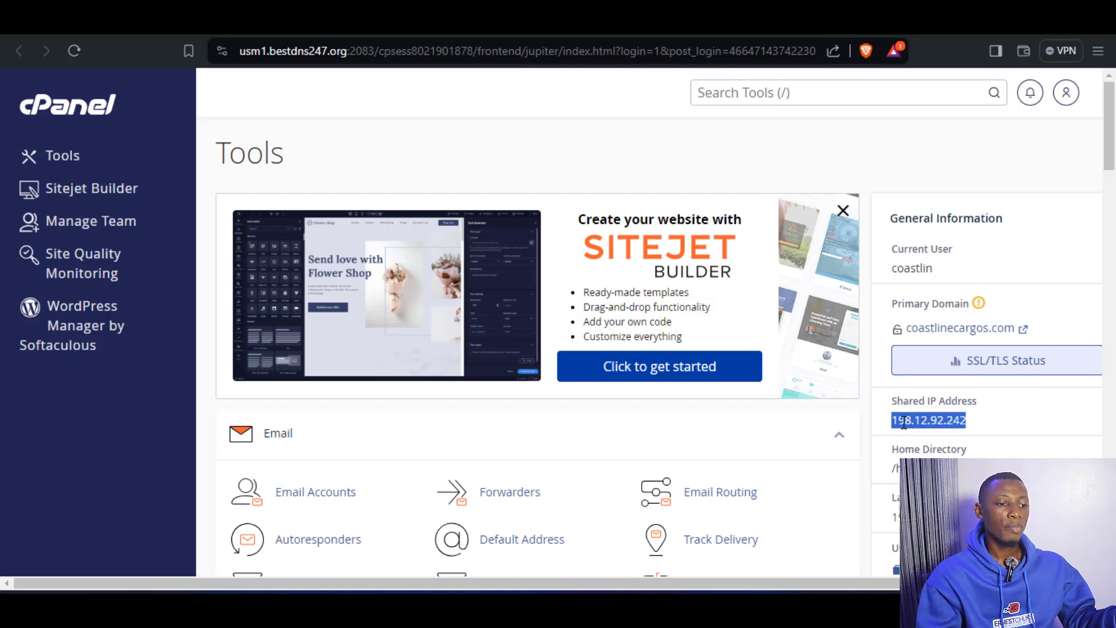
right_click(903, 422)
left_click(772, 280)
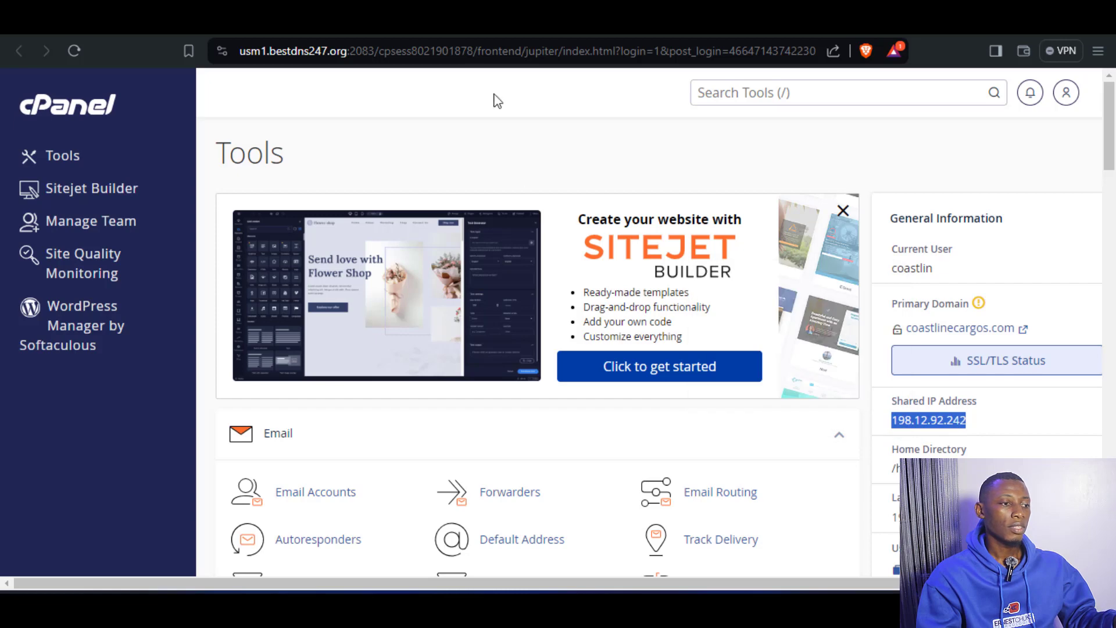
Back in Cloudflare, point the root A record to the copied 198.12.92.242, set its proxy status to DNS only and save it.
left_click(498, 24)
left_click(653, 404)
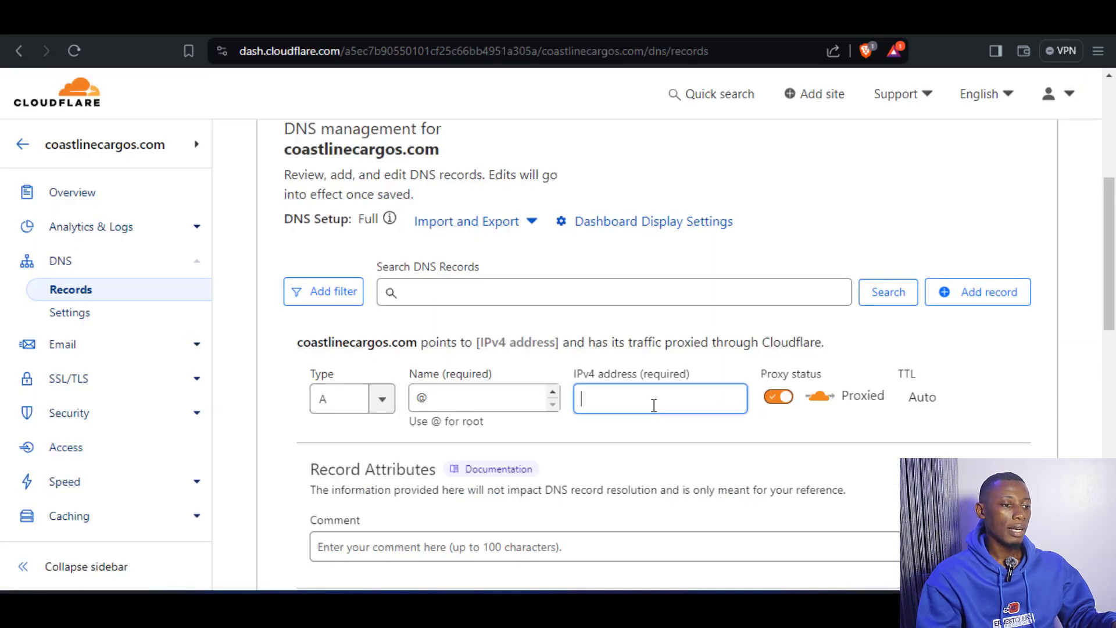
right_click(647, 399)
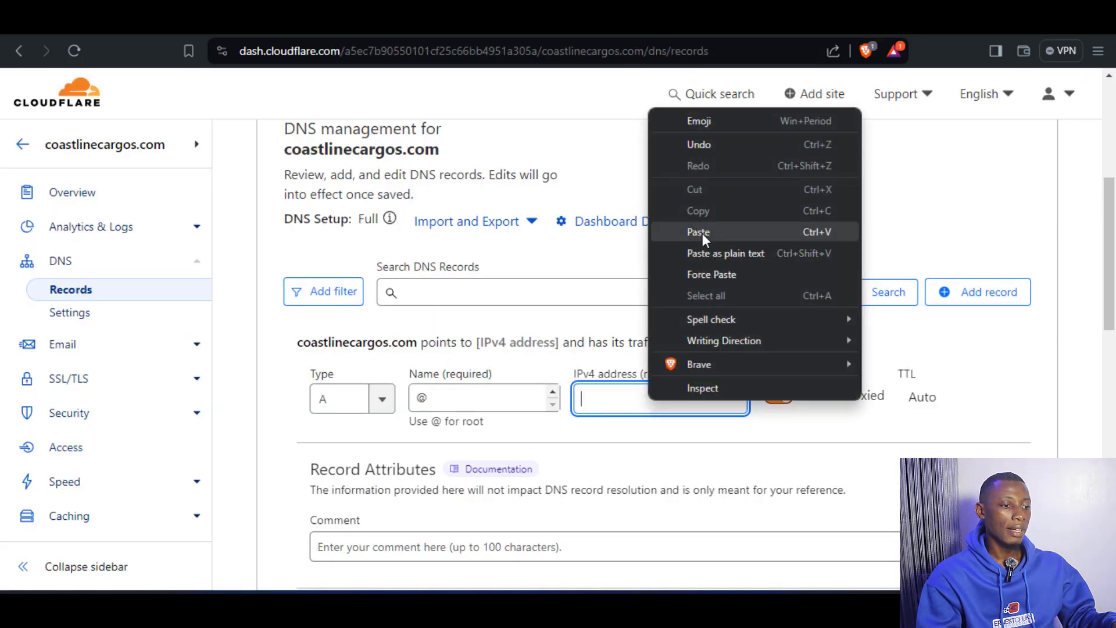
left_click(702, 233)
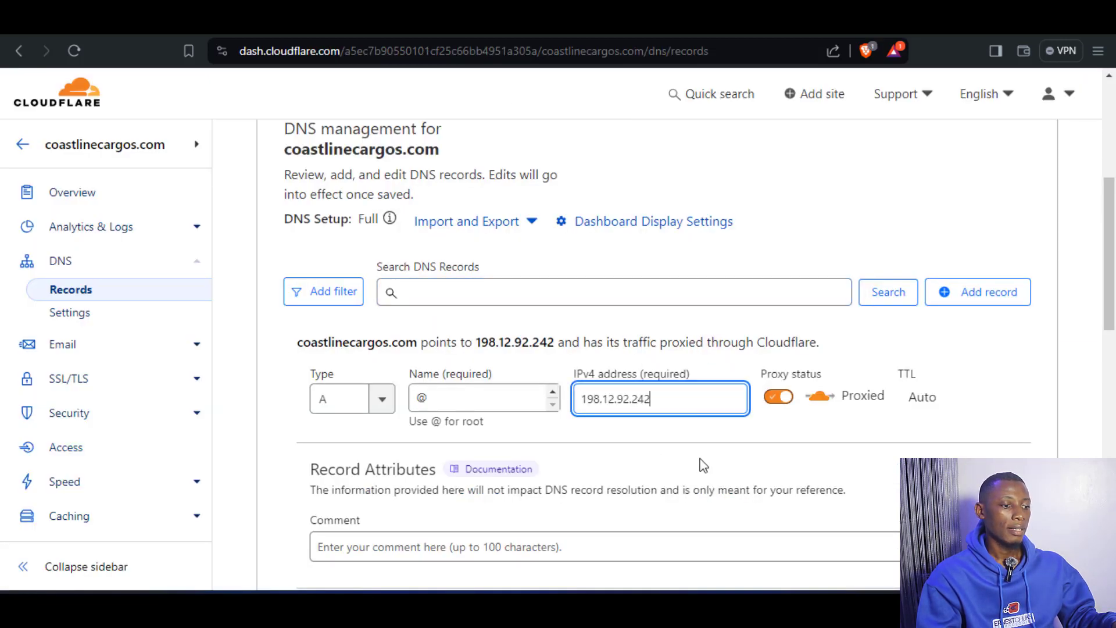
left_click(799, 420)
left_click(777, 402)
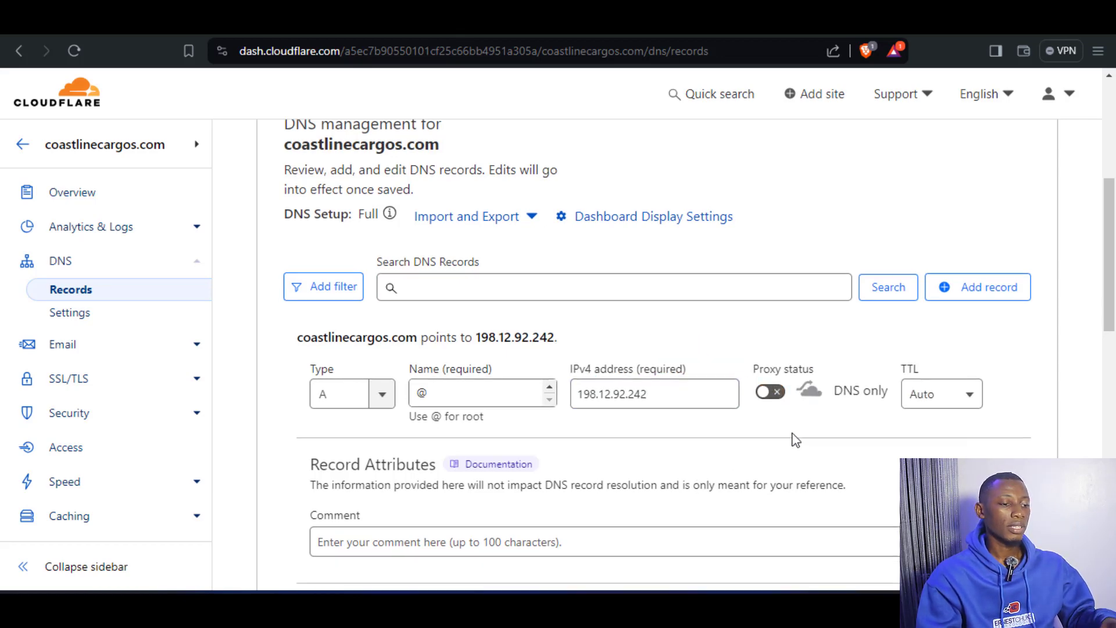
scroll(793, 439, "down", 3)
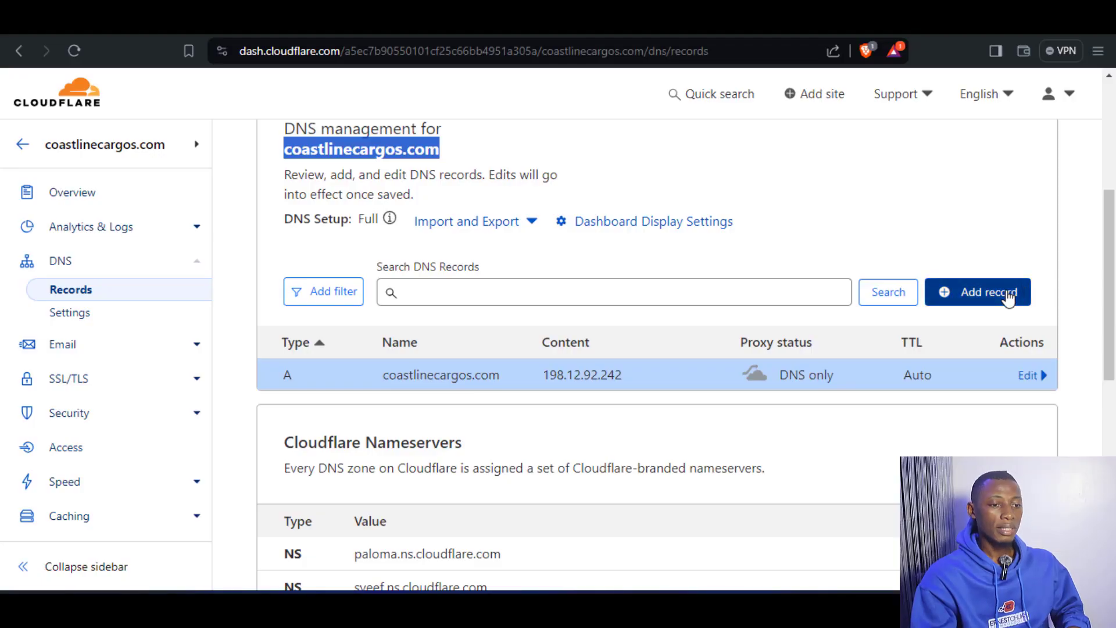
left_click(1007, 299)
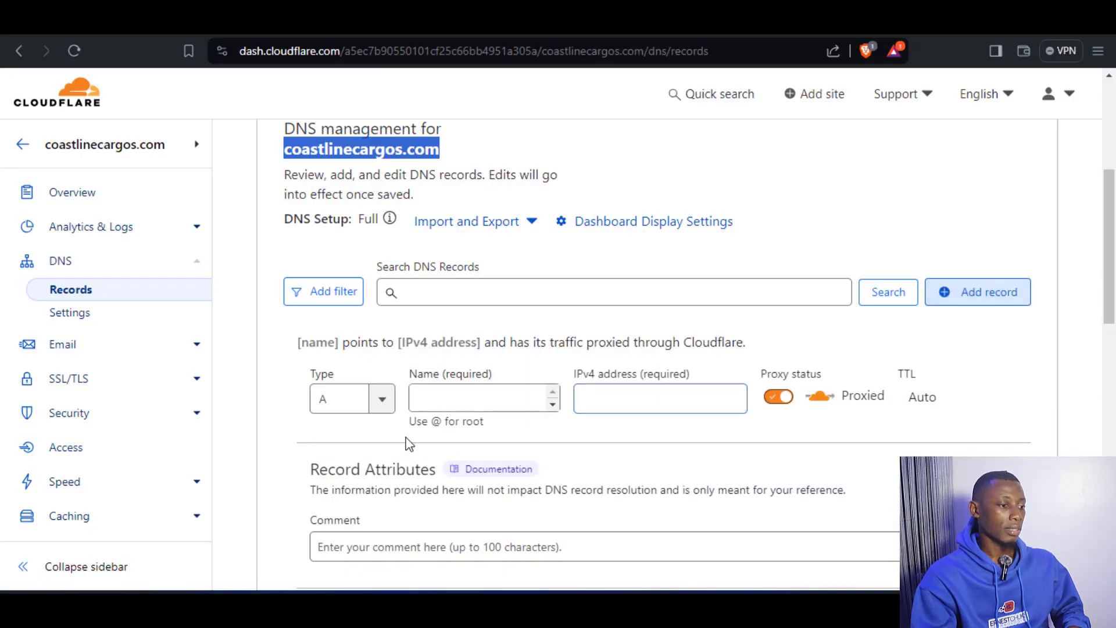
left_click(381, 410)
left_click(363, 405)
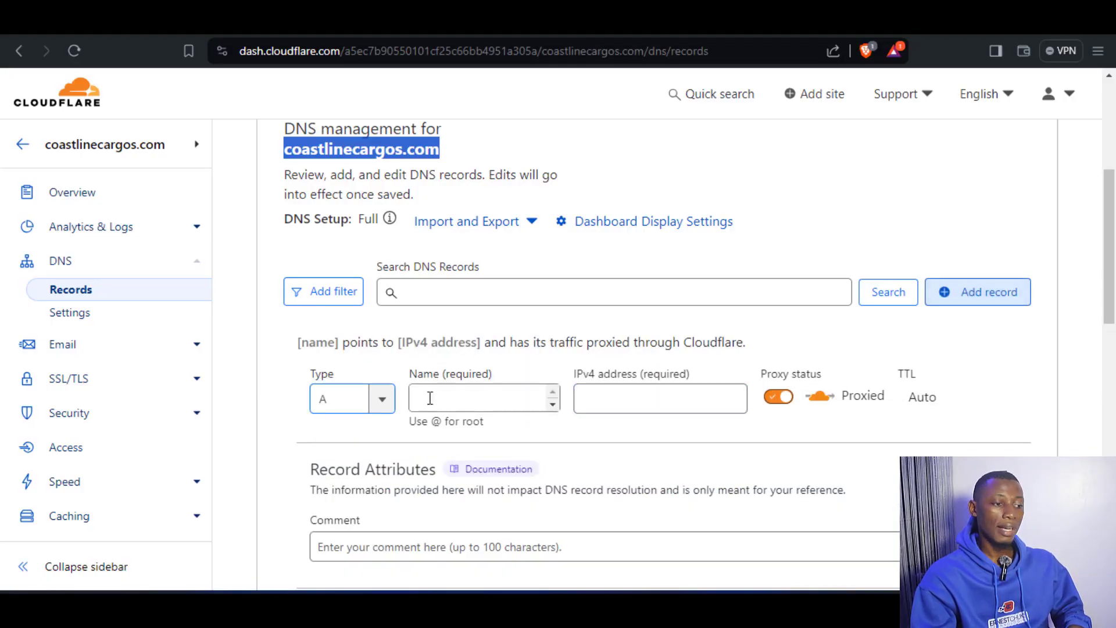
left_click(466, 398)
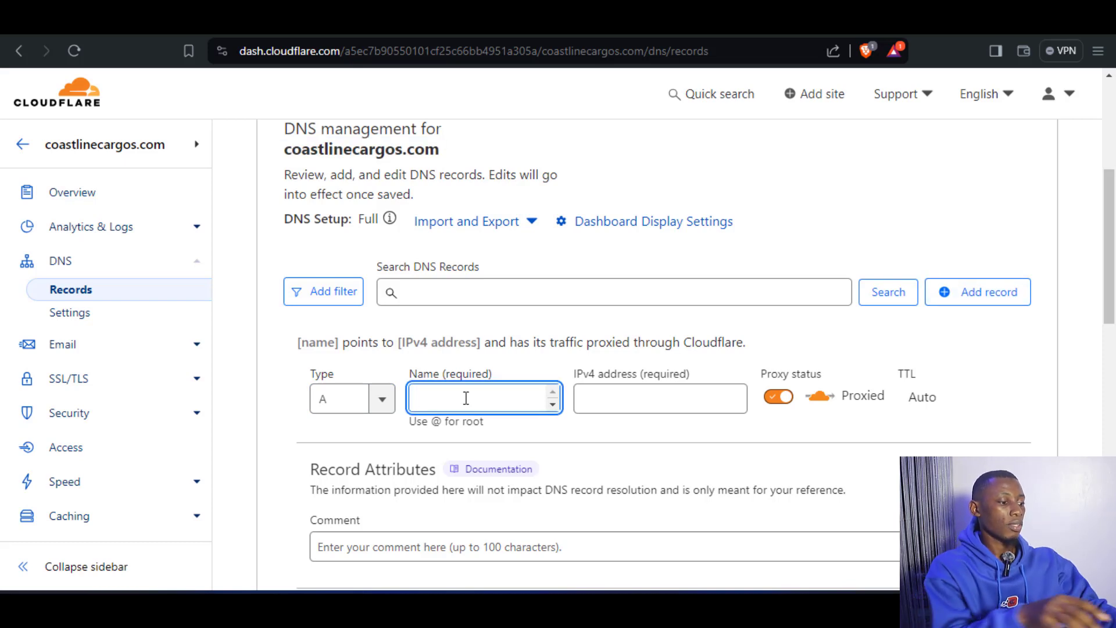
type("www")
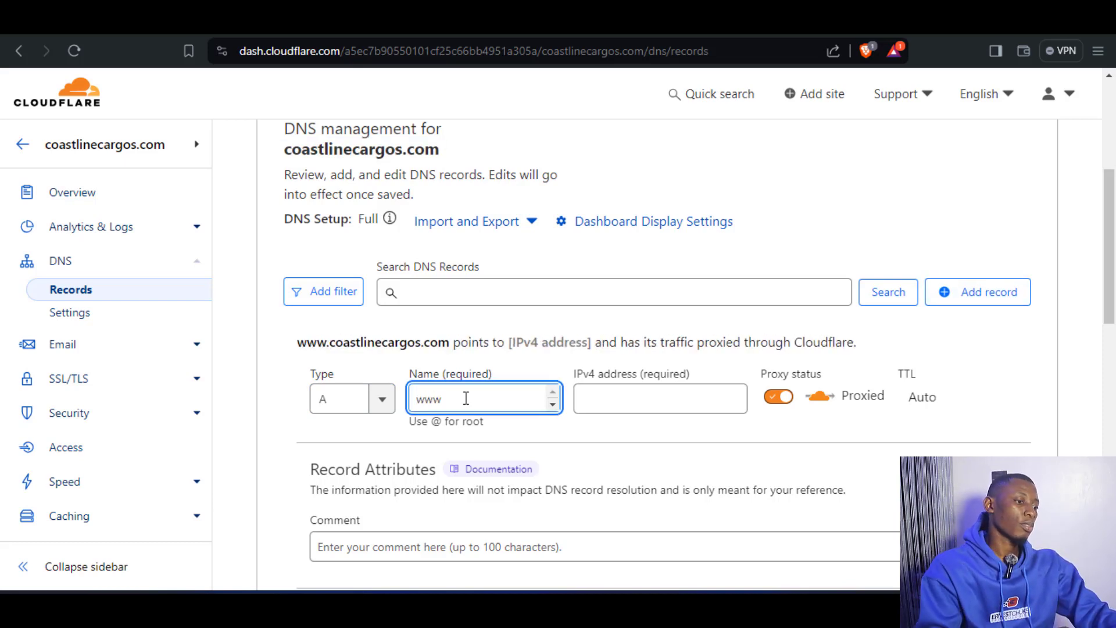
Set the www record's IPv4 address to 198.12.92.242, make it DNS only and save it.
left_click(618, 400)
left_click(673, 447)
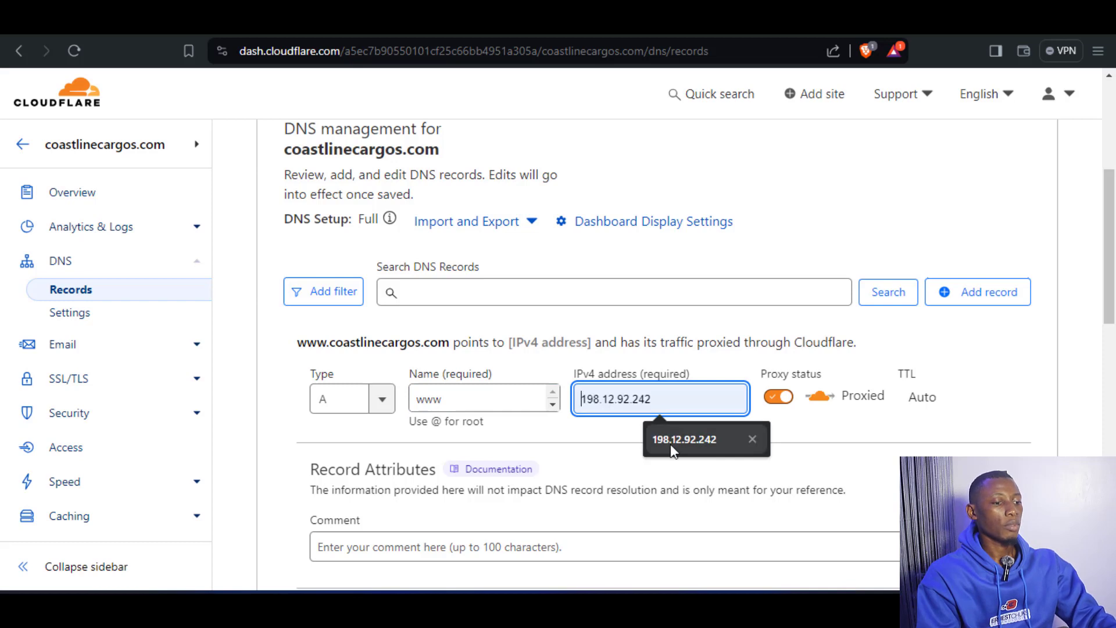
left_click(671, 438)
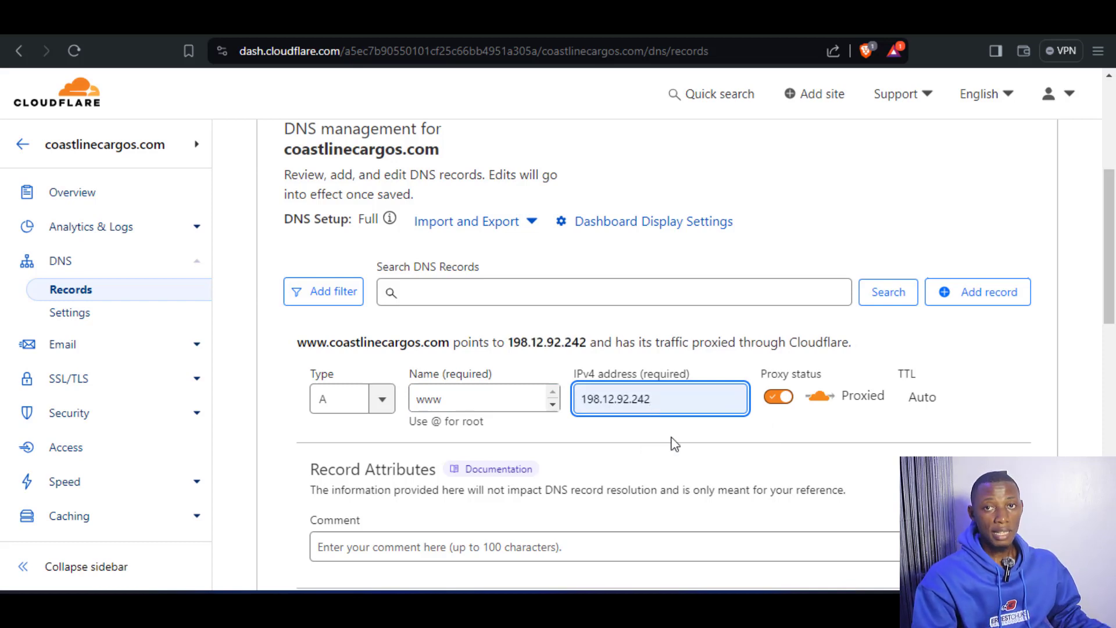
left_click(779, 397)
scroll(919, 434, "down", 3)
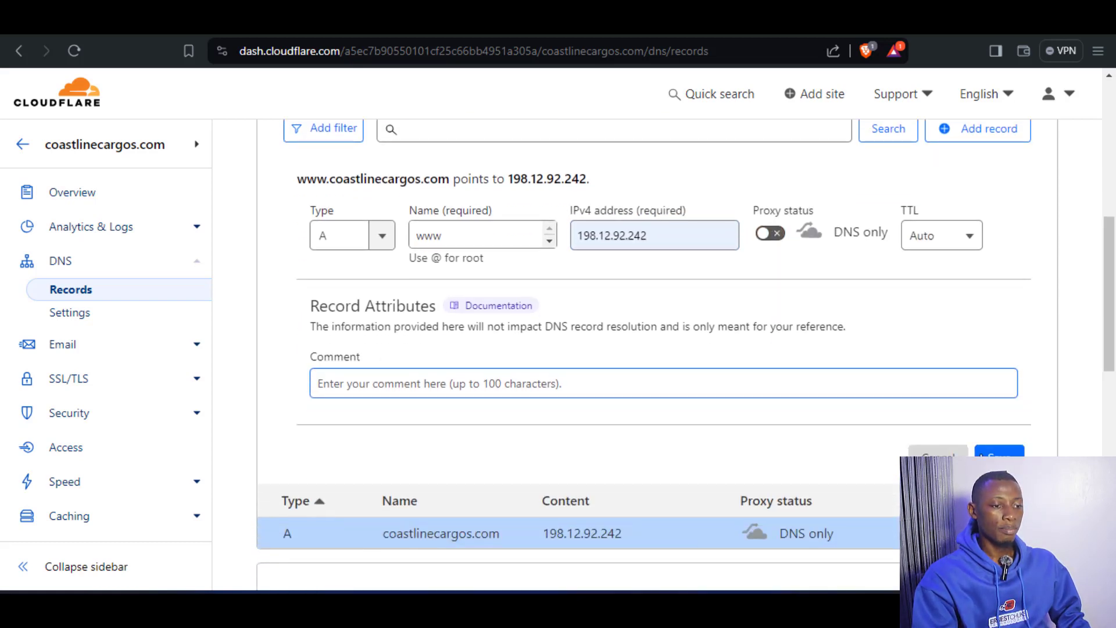
left_click(1000, 459)
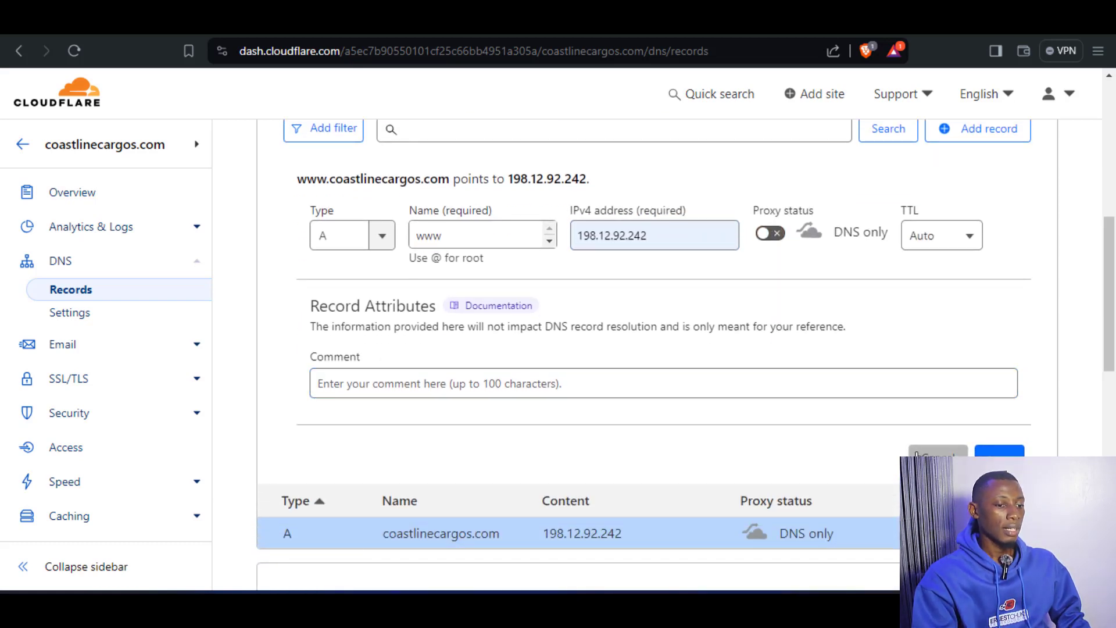
scroll(749, 352, "up", 2)
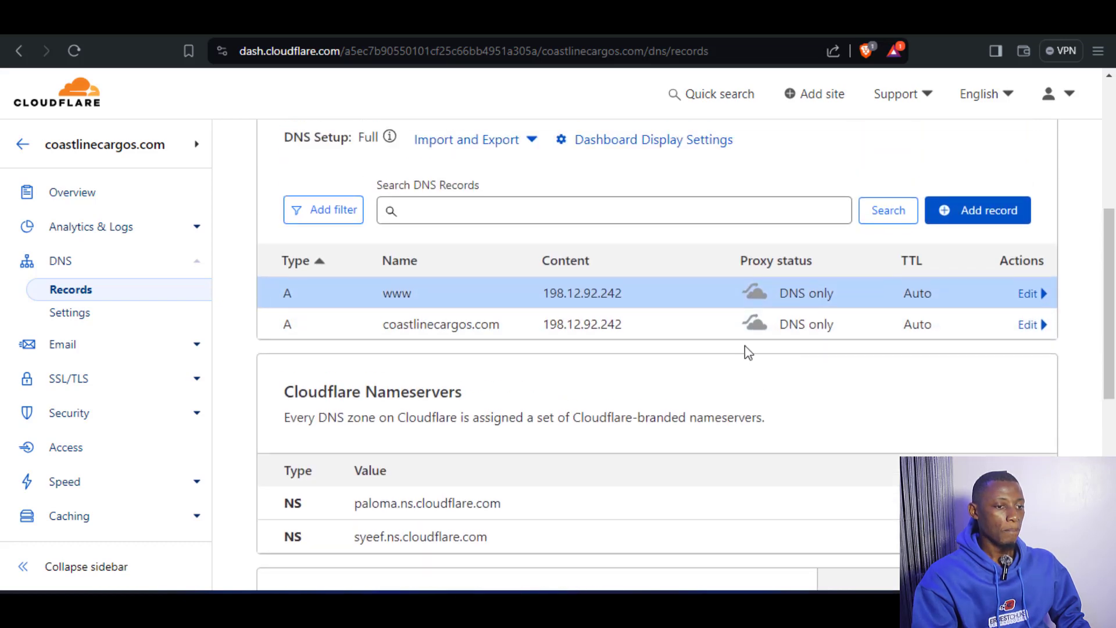
Add and save an A record named mail pointing to 198.12.92.242 with proxy status DNS only.
left_click(1004, 213)
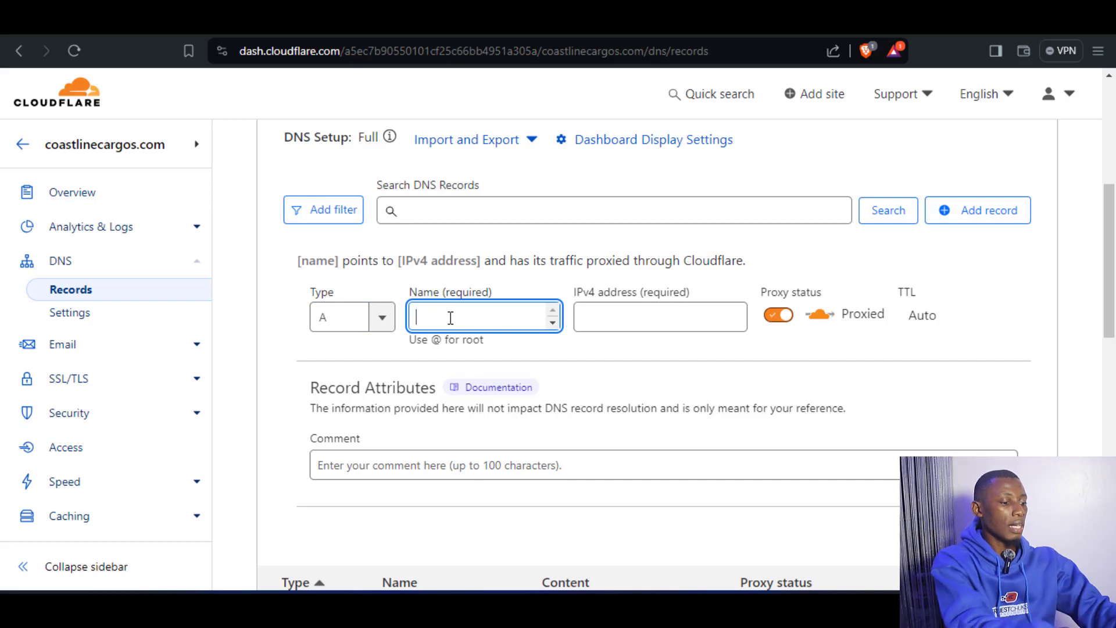
type("mail")
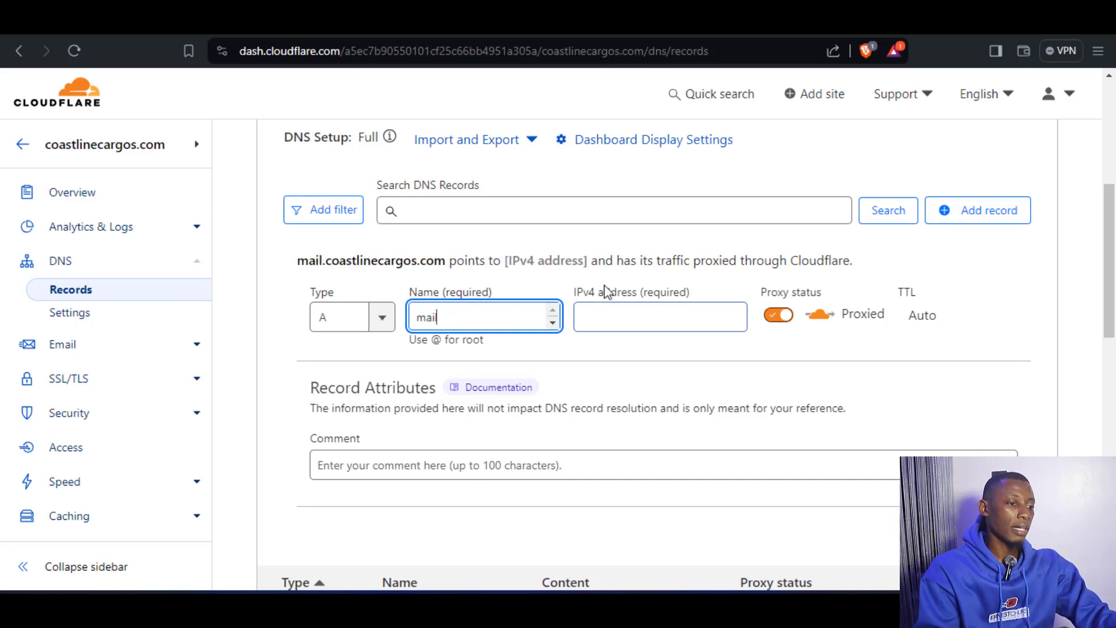
left_click(607, 310)
left_click(723, 359)
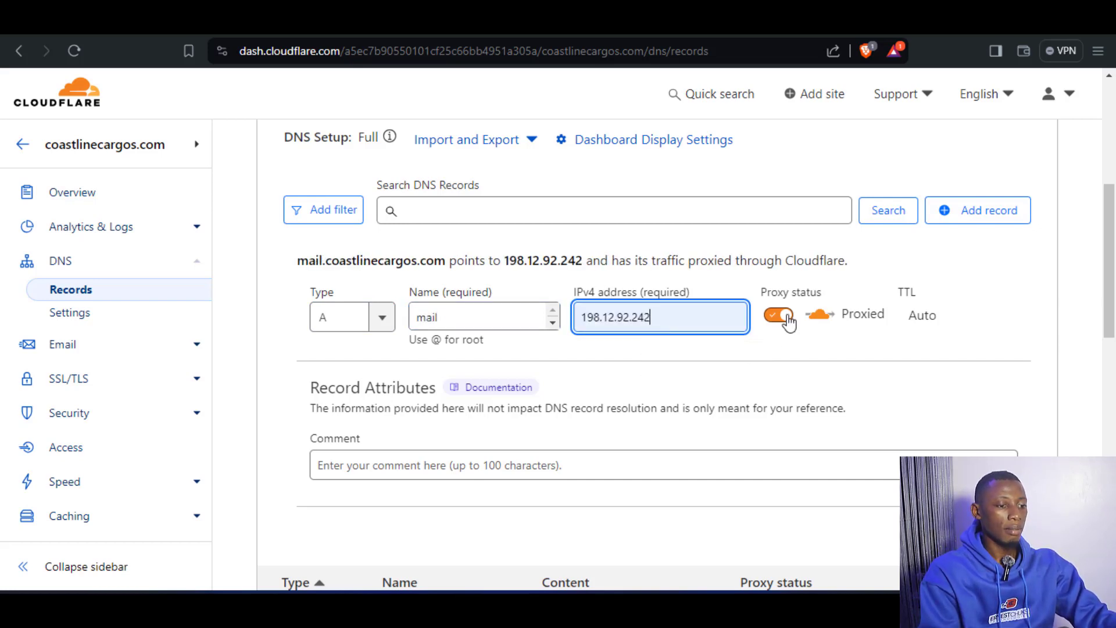
left_click(778, 316)
scroll(1040, 382, "down", 2)
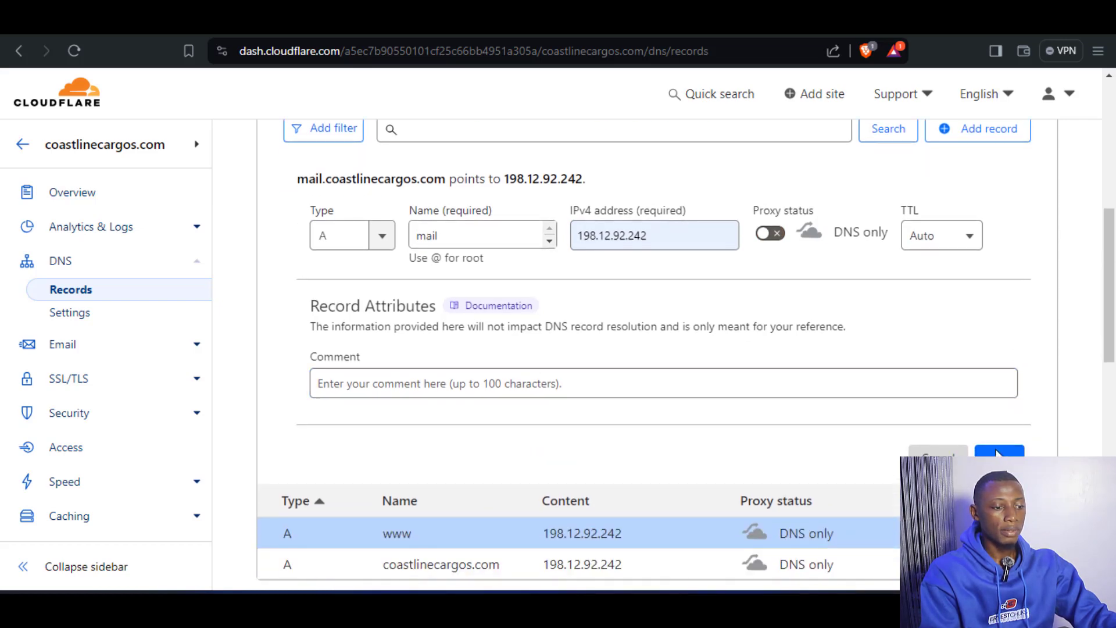
scroll(814, 346, "up", 3)
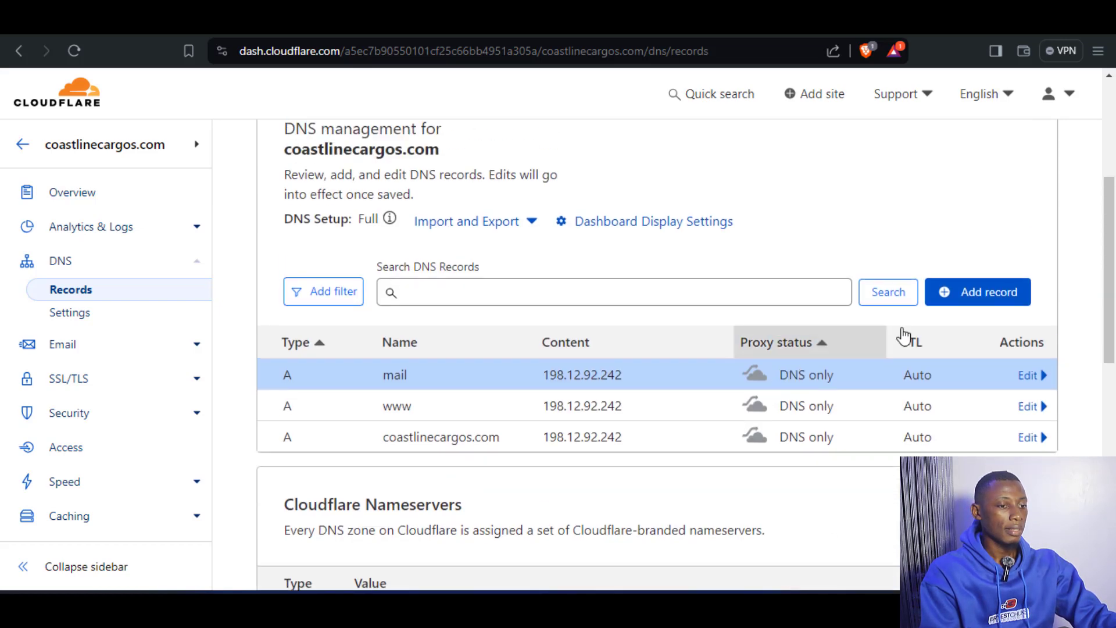
Add and save an A record named webmail pointing to 198.12.92.242 with proxy status DNS only.
left_click(990, 294)
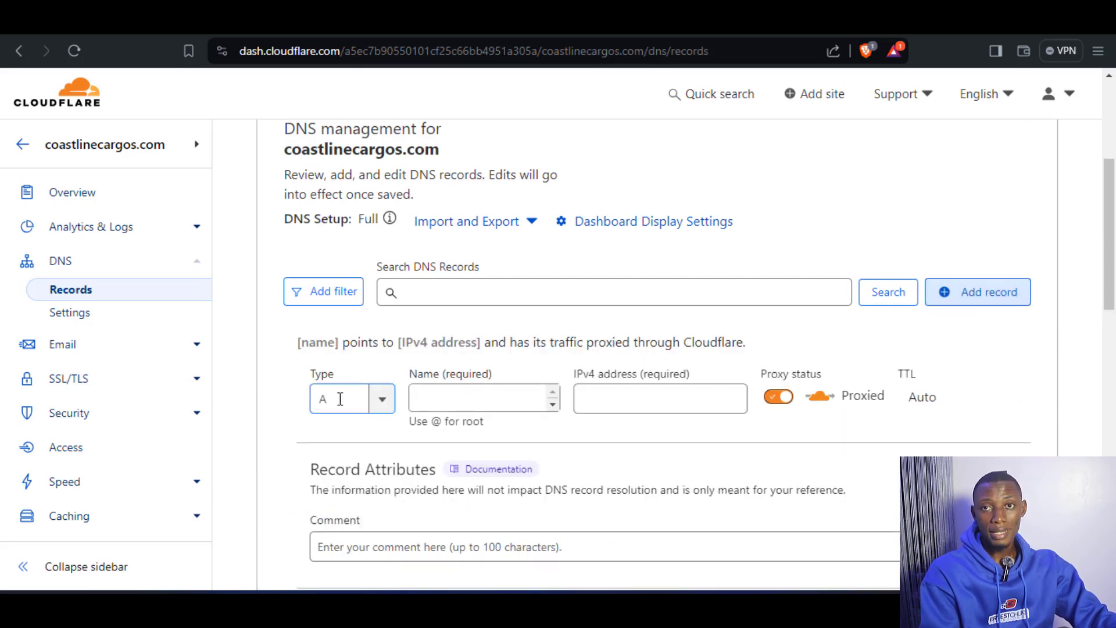
left_click(451, 396)
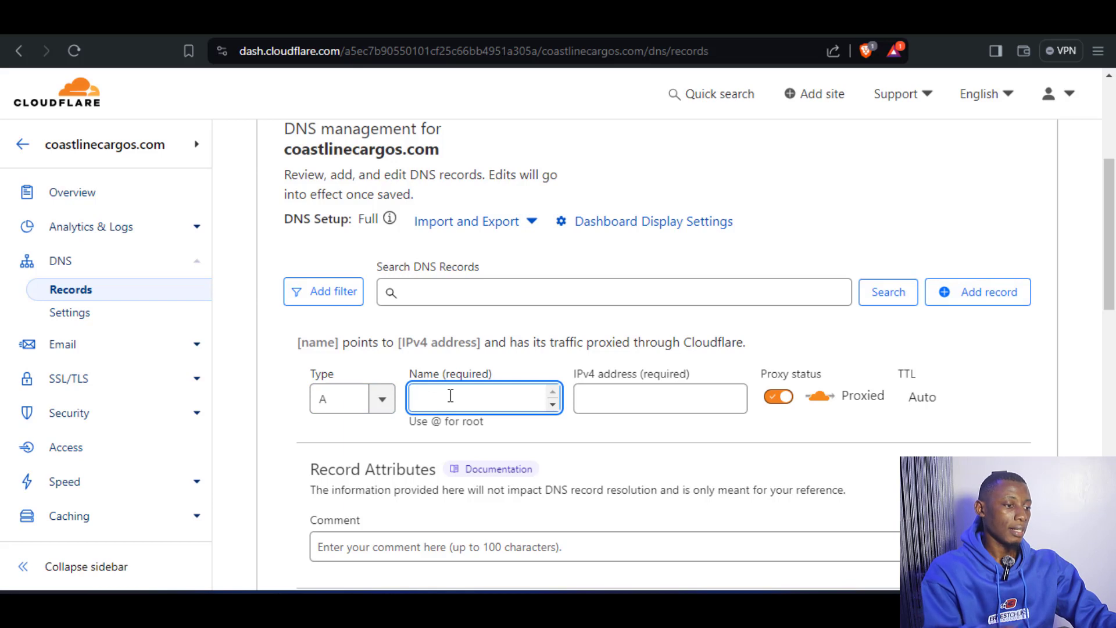
type("we")
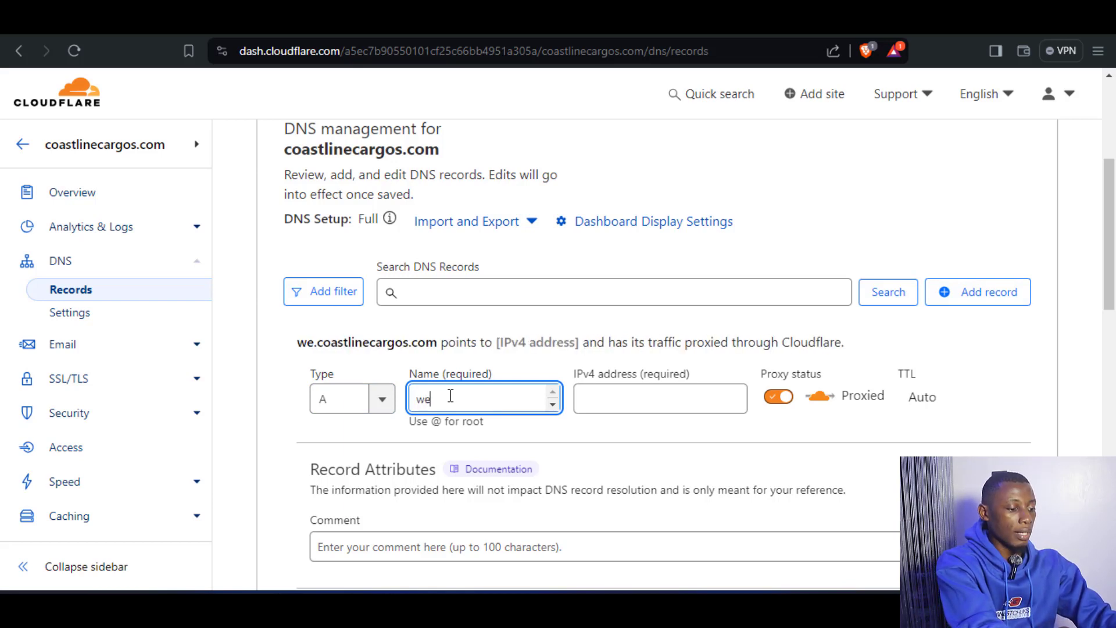
type("bmail")
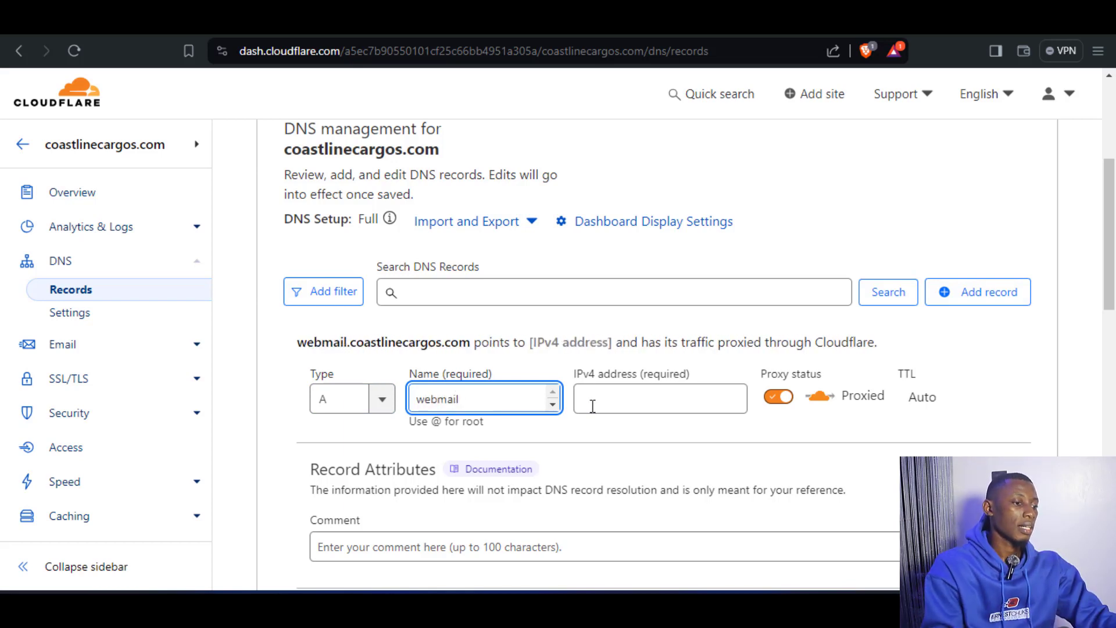
left_click(652, 396)
left_click(657, 439)
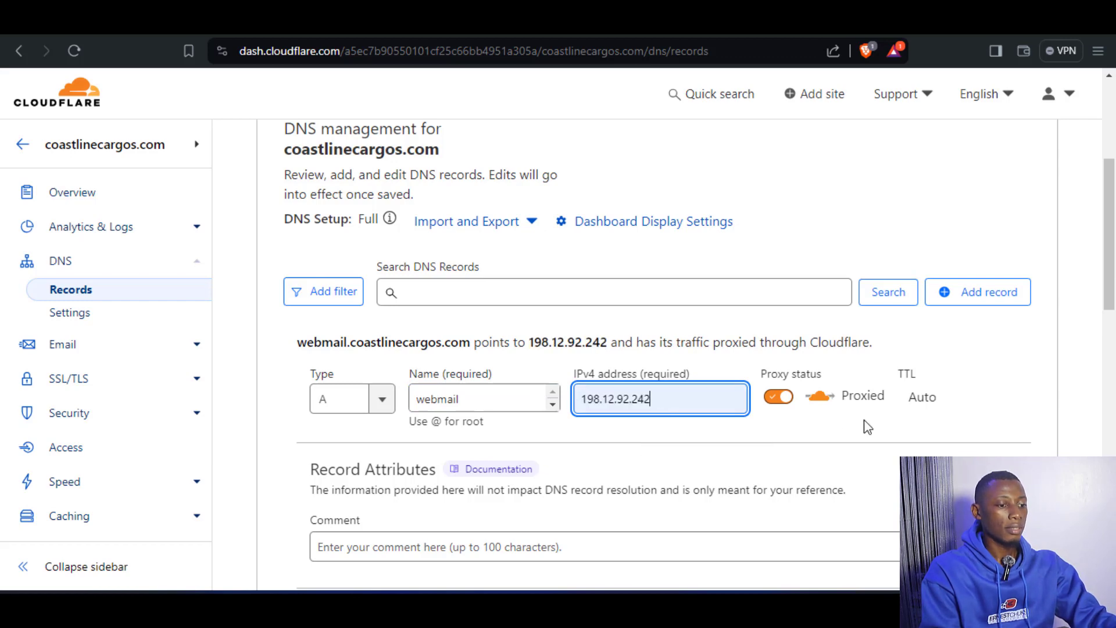
left_click(776, 397)
scroll(803, 430, "down", 3)
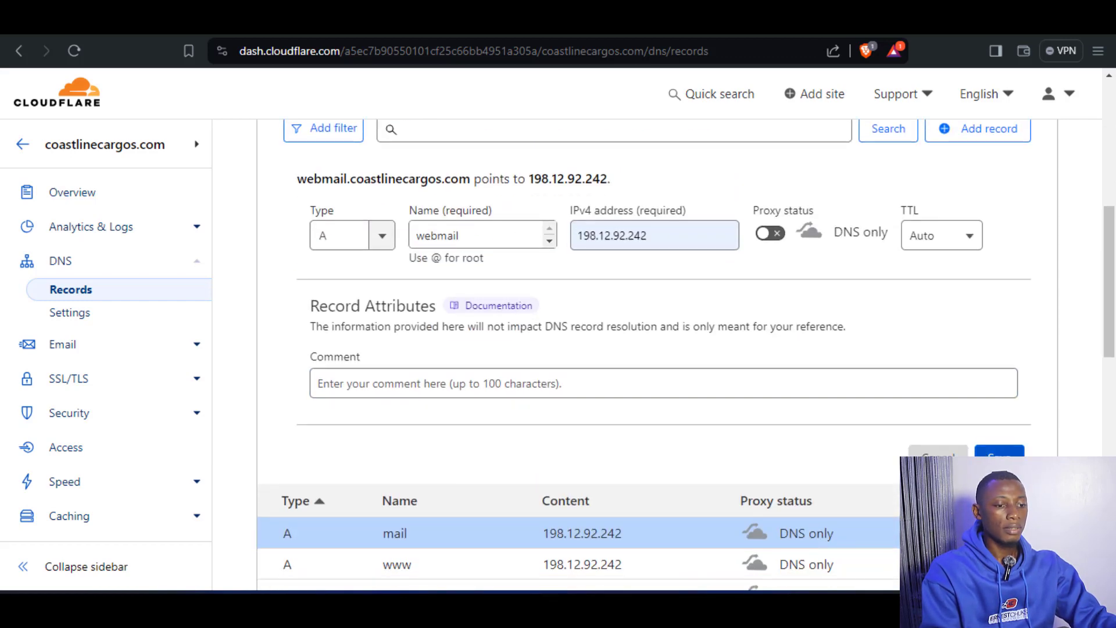
left_click(1000, 454)
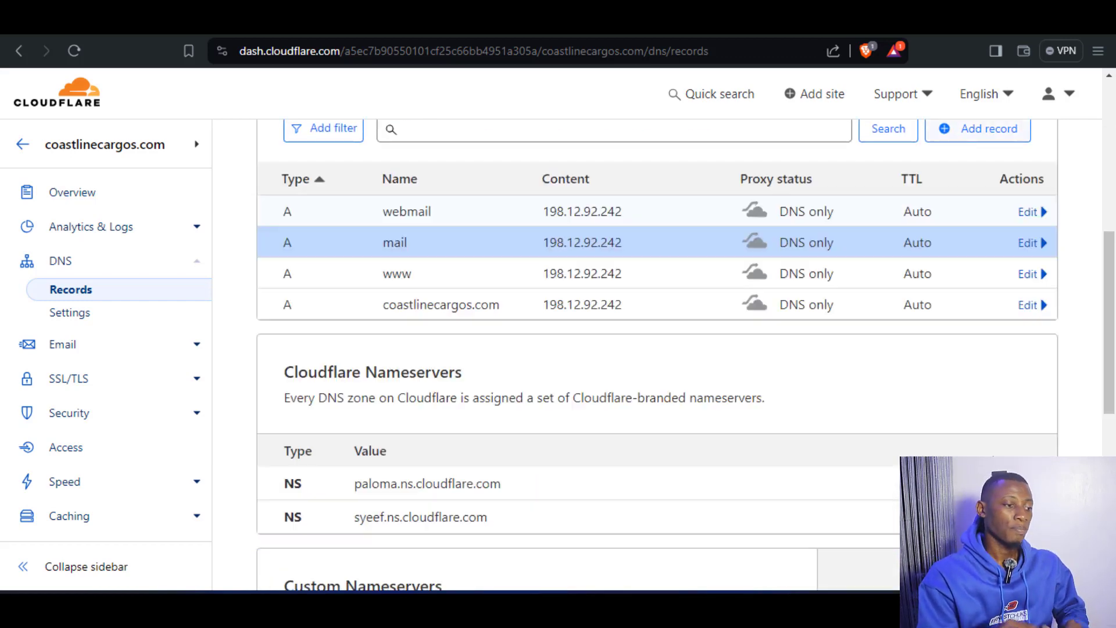
Start another DNS record of type MX with @ as its name for the root domain.
scroll(961, 429, "up", 1)
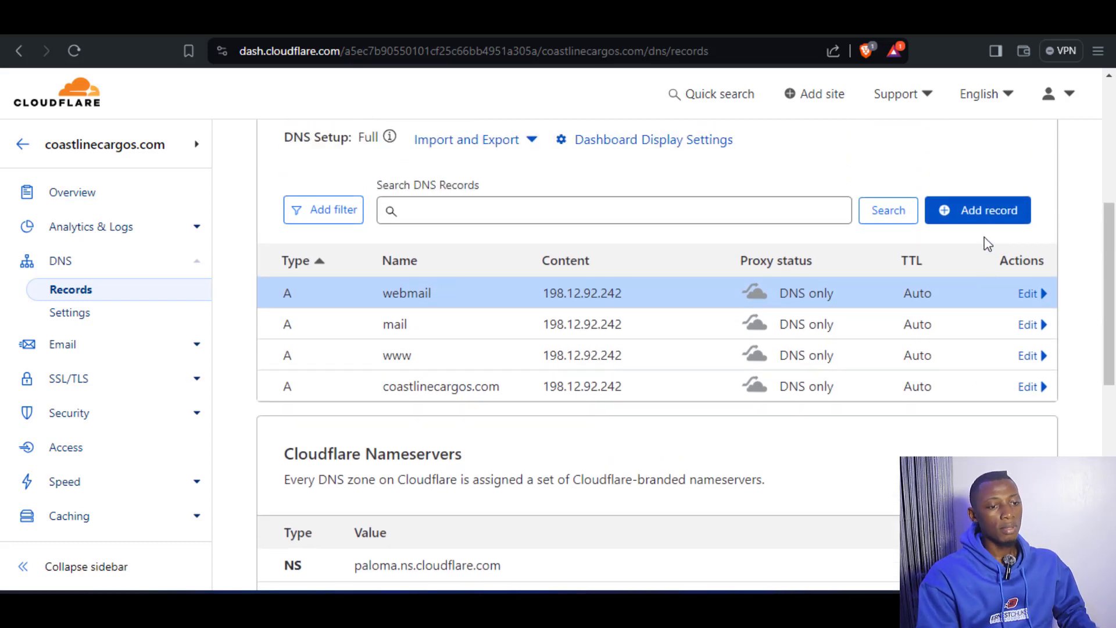
left_click(980, 215)
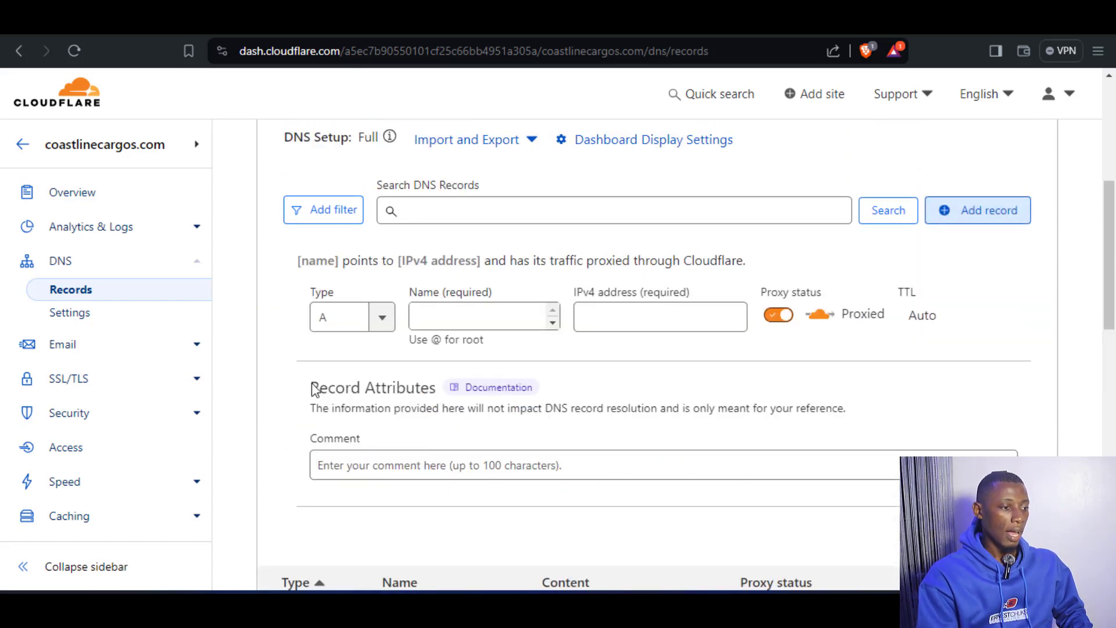
left_click(379, 319)
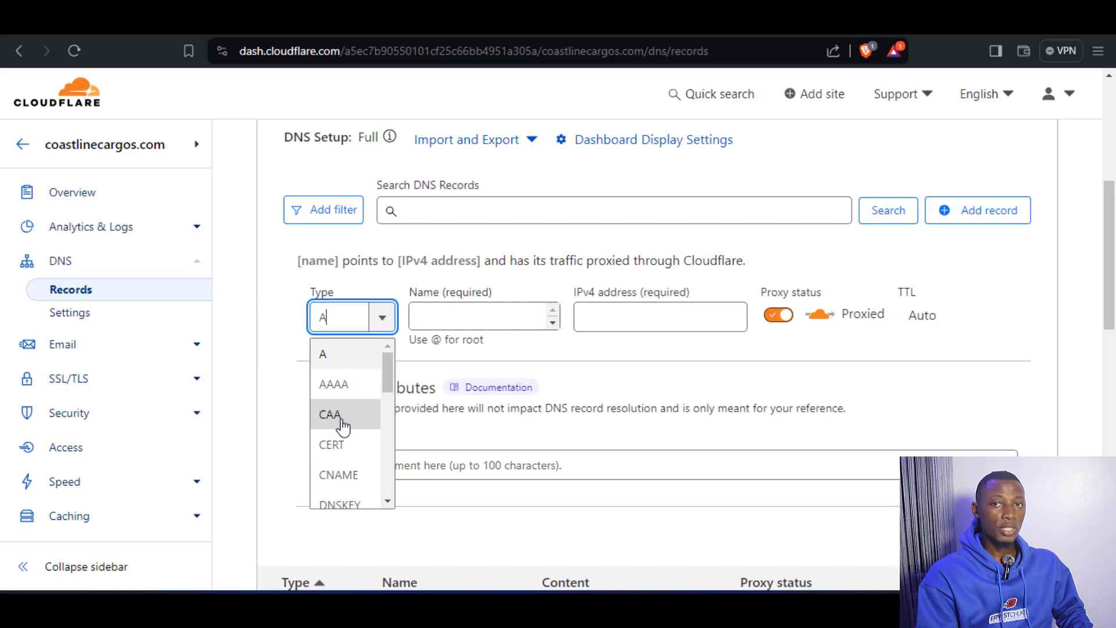
scroll(343, 427, "down", 3)
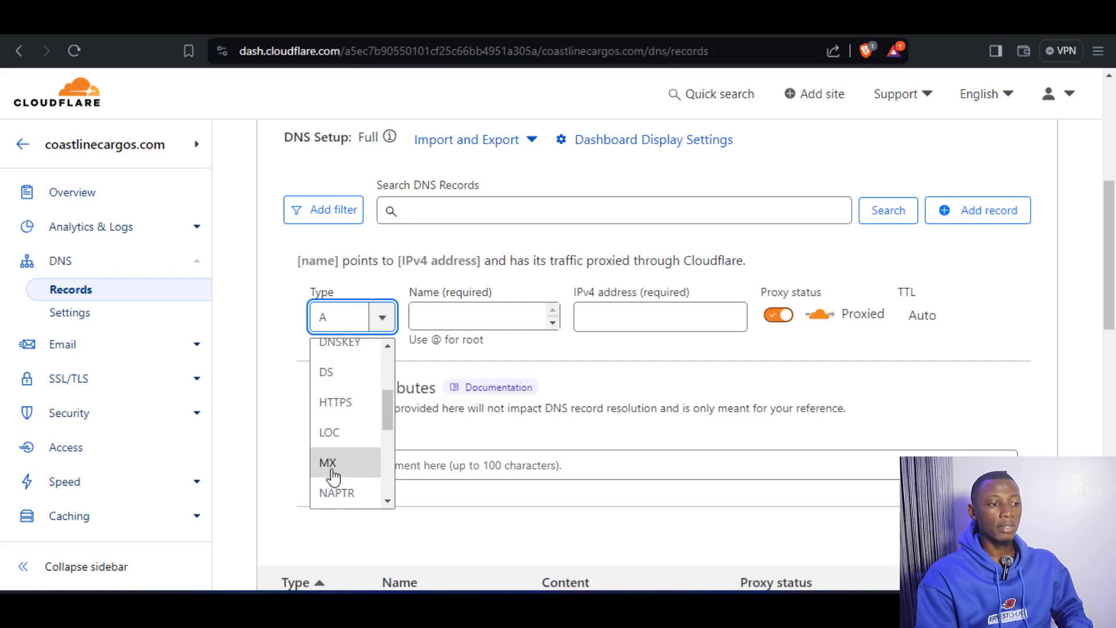
left_click(332, 468)
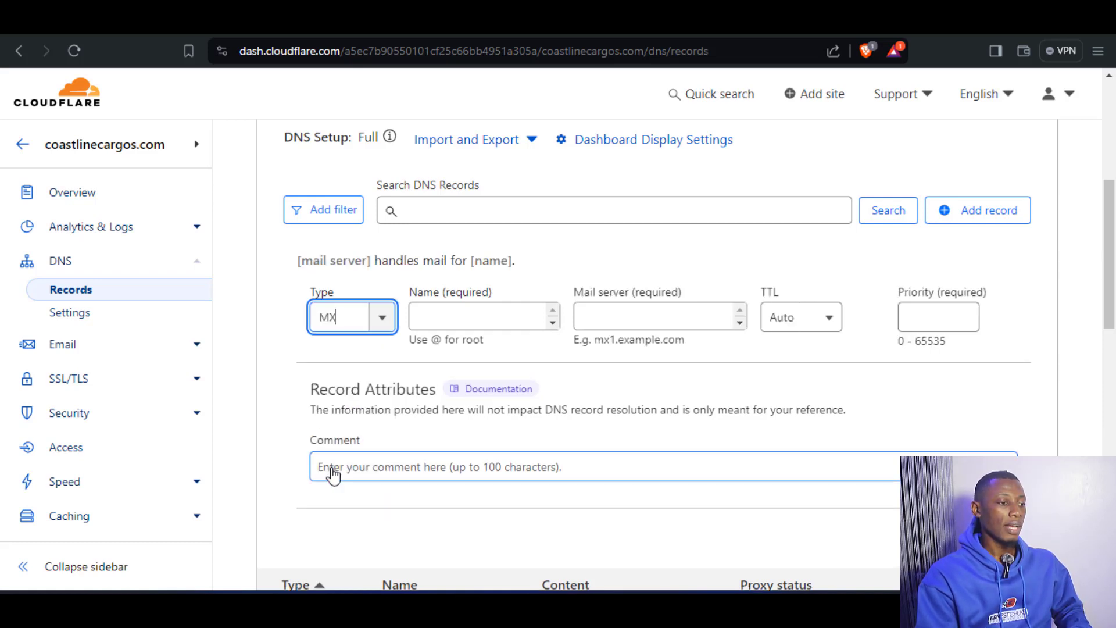
left_click(453, 323)
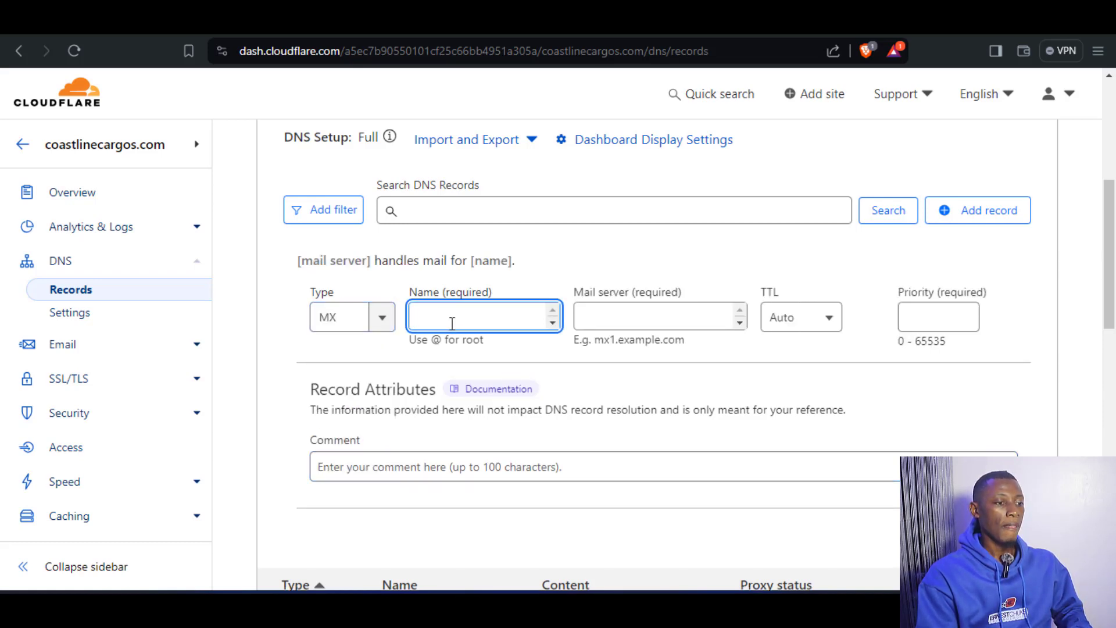
type("@")
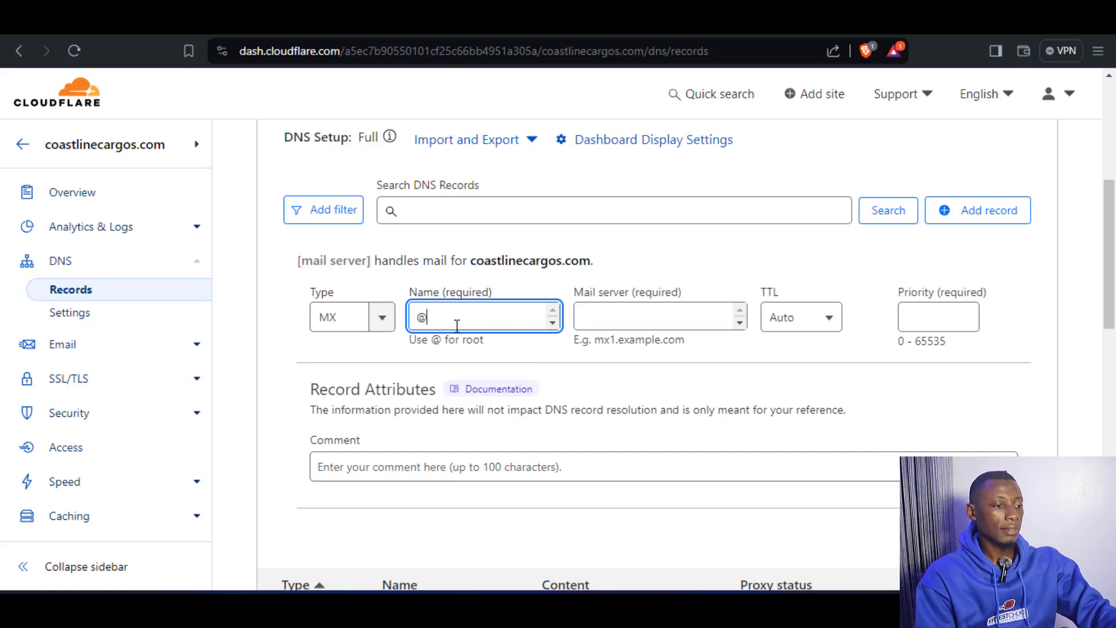
left_click(636, 257)
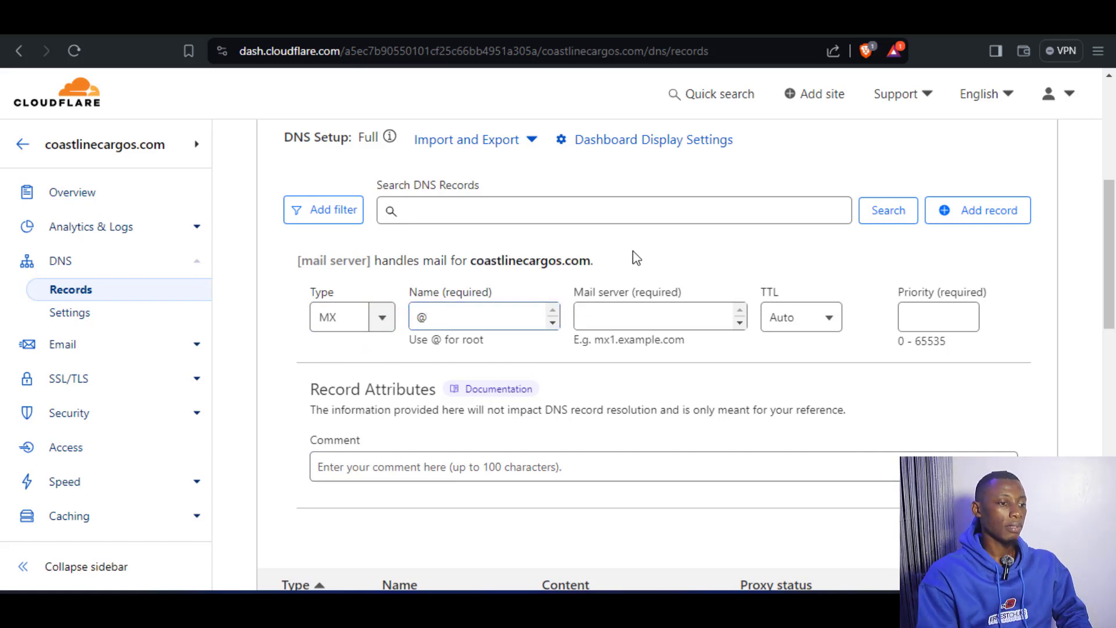
Set the MX record's mail server to mail.coastlinecargos.com, reusing the domain name copied from the record summary.
left_click(602, 321)
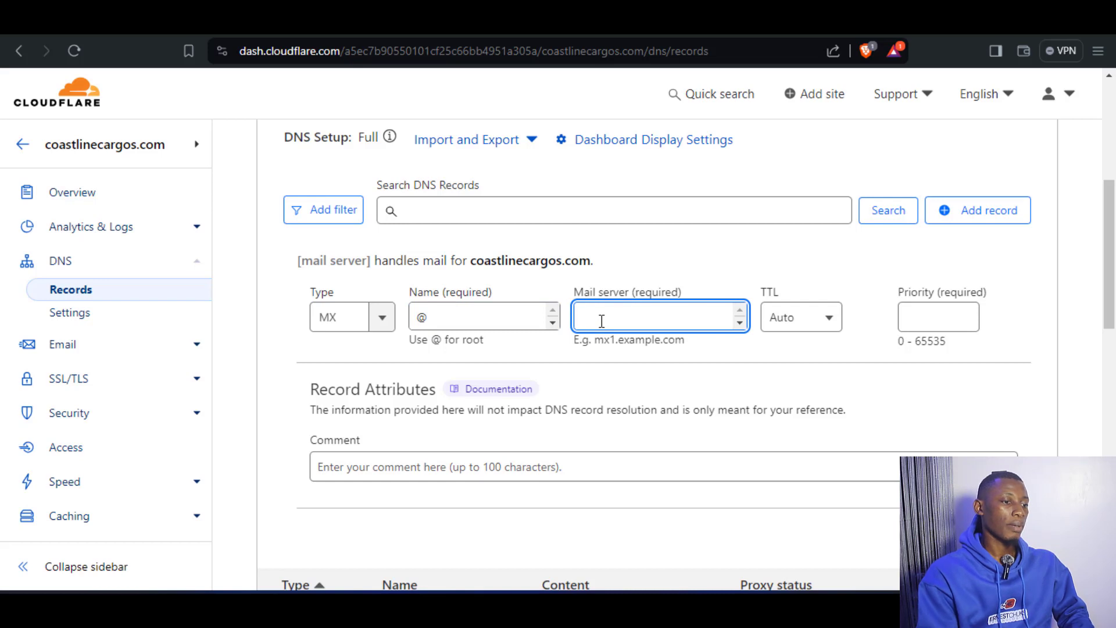
type("mail.")
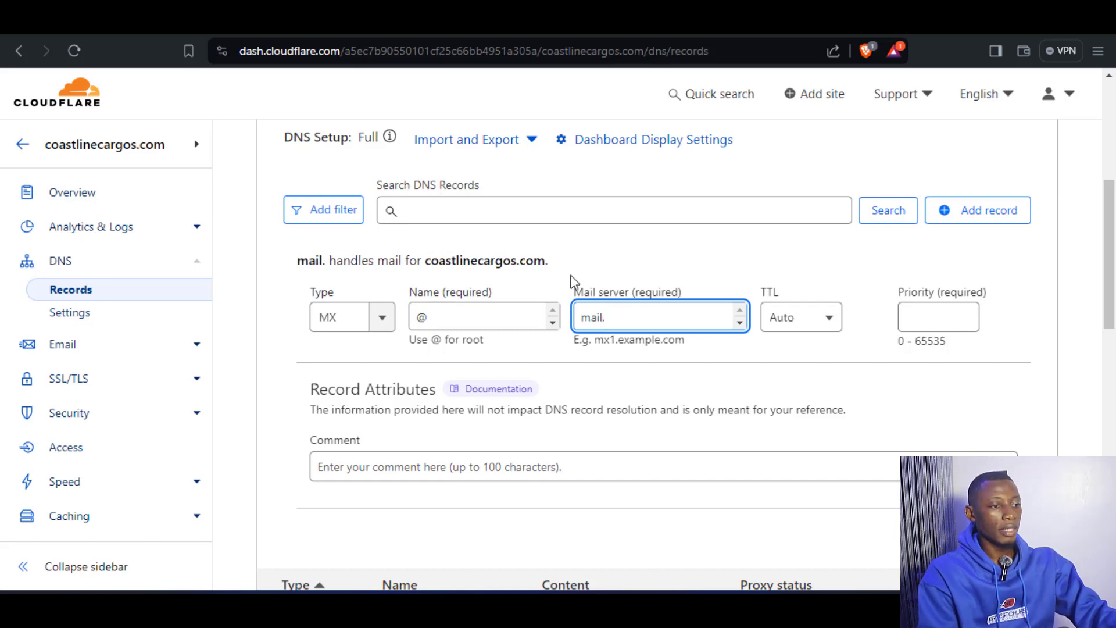
left_click_drag(545, 260, 429, 279)
key("ctrl+c")
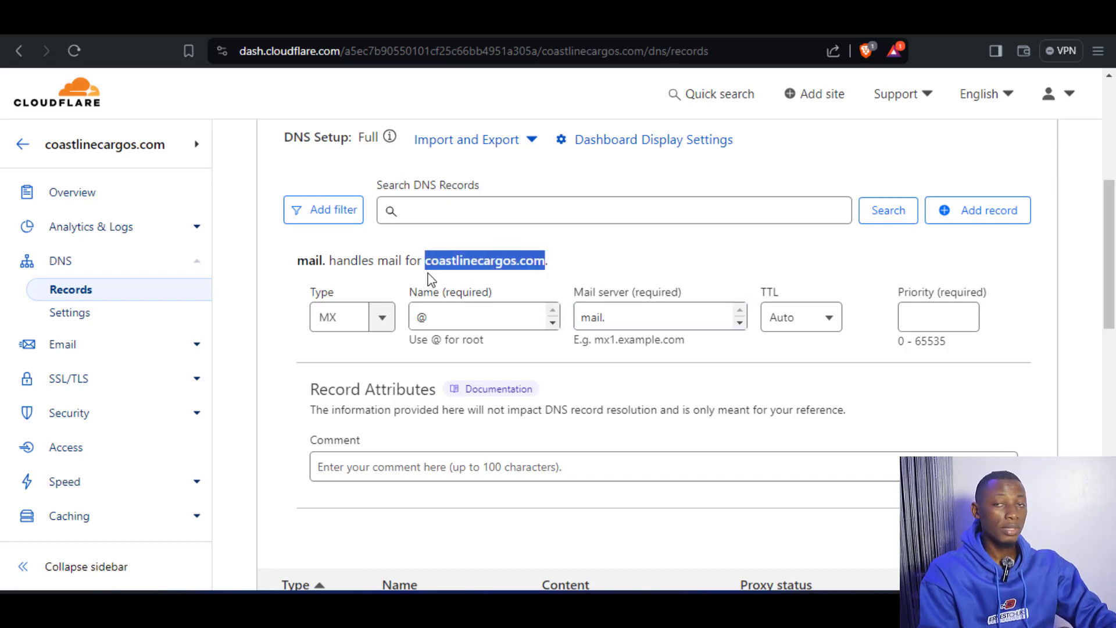
left_click(661, 328)
key("ctrl+v")
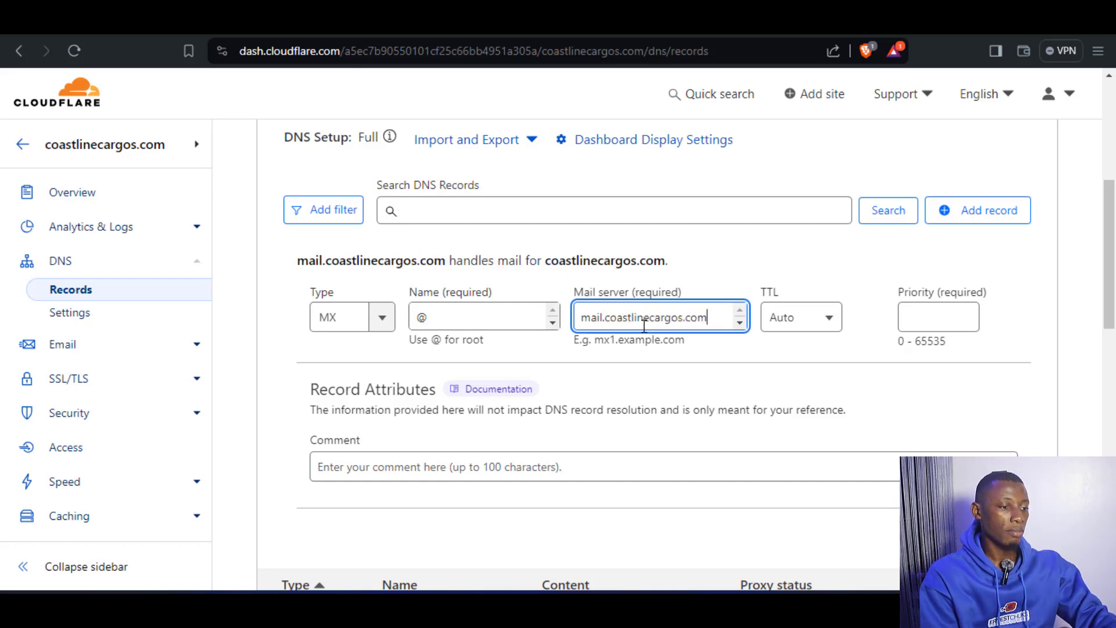
Give the MX record priority 10 and save it.
left_click(914, 325)
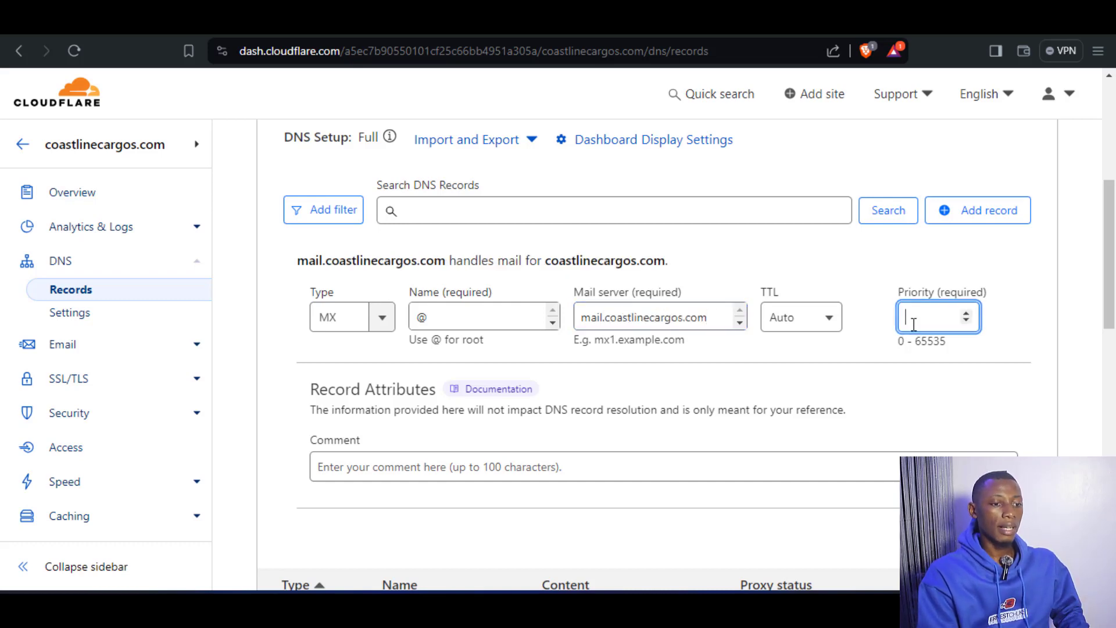
type("10")
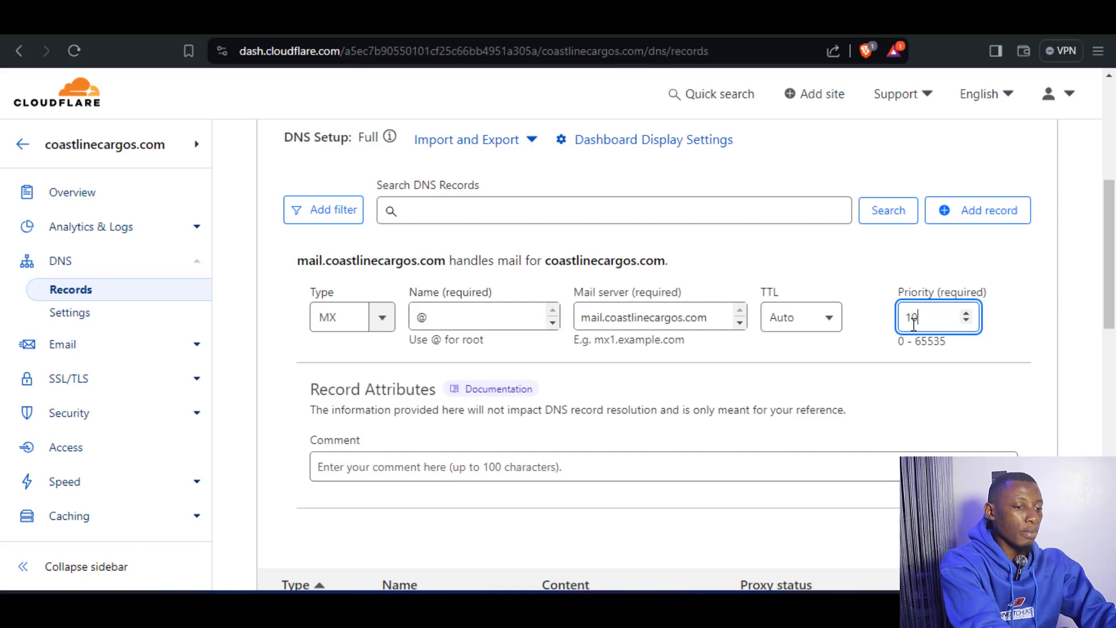
left_click(849, 301)
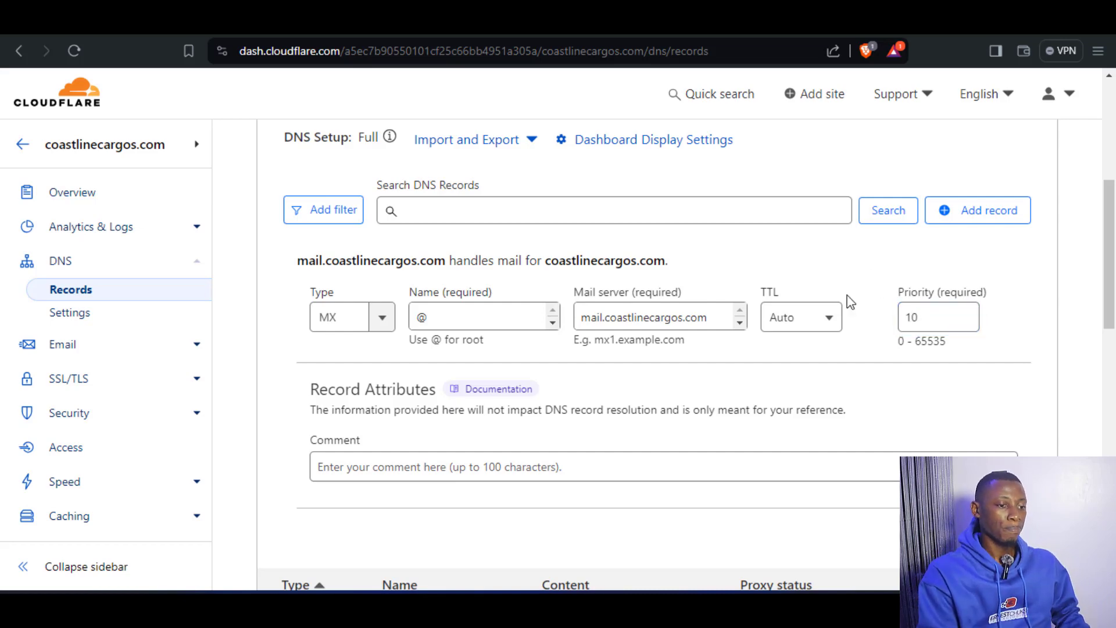
scroll(798, 367, "down", 3)
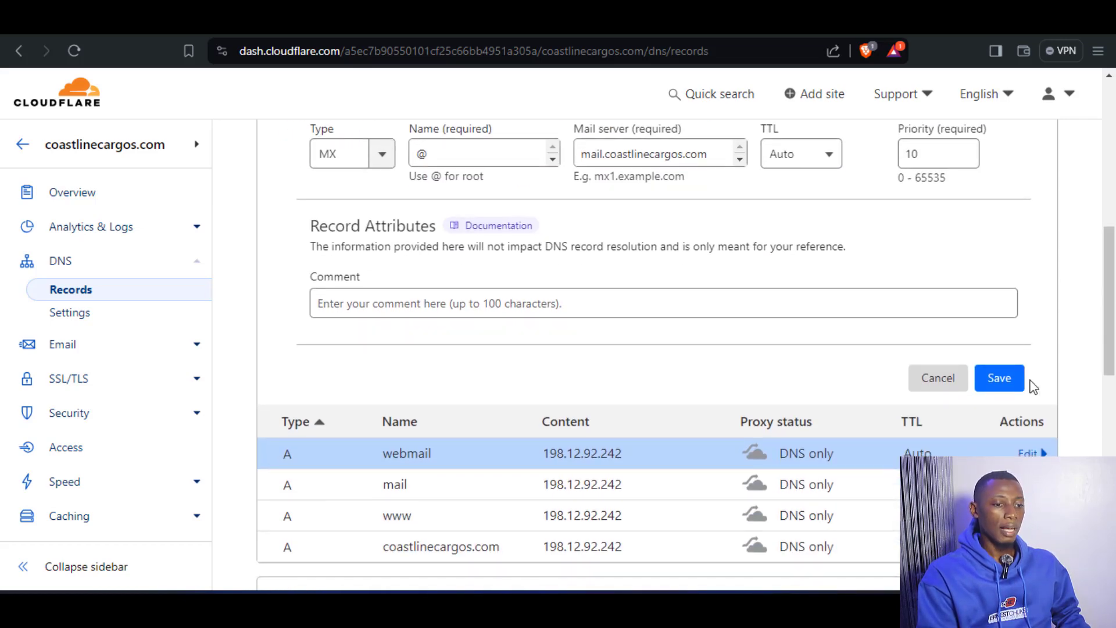
left_click(999, 381)
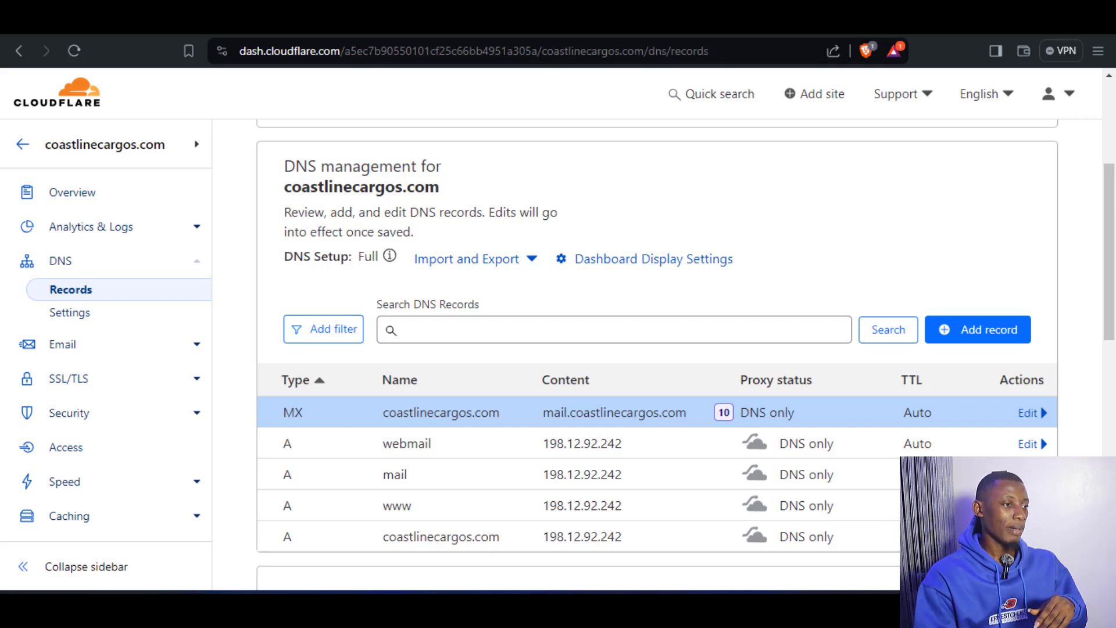
Switch to cPanel's SSL/TLS Status page, select all the listed coastlinecargos.com domains and run AutoSSL.
key("ctrl+Tab")
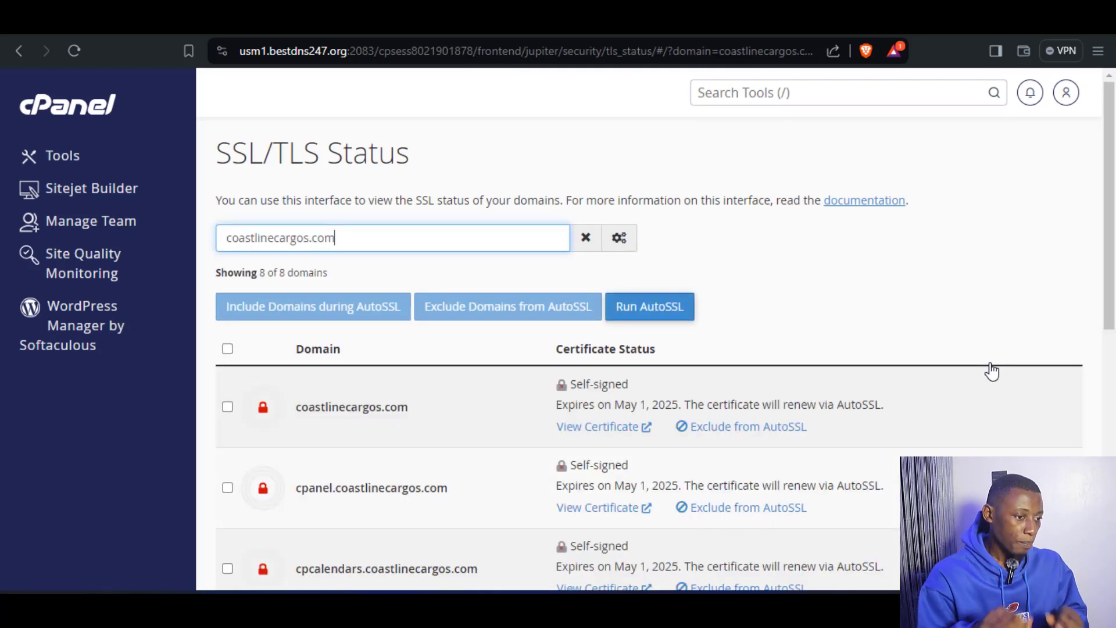
left_click(227, 349)
scroll(444, 442, "down", 3)
scroll(451, 490, "up", 3)
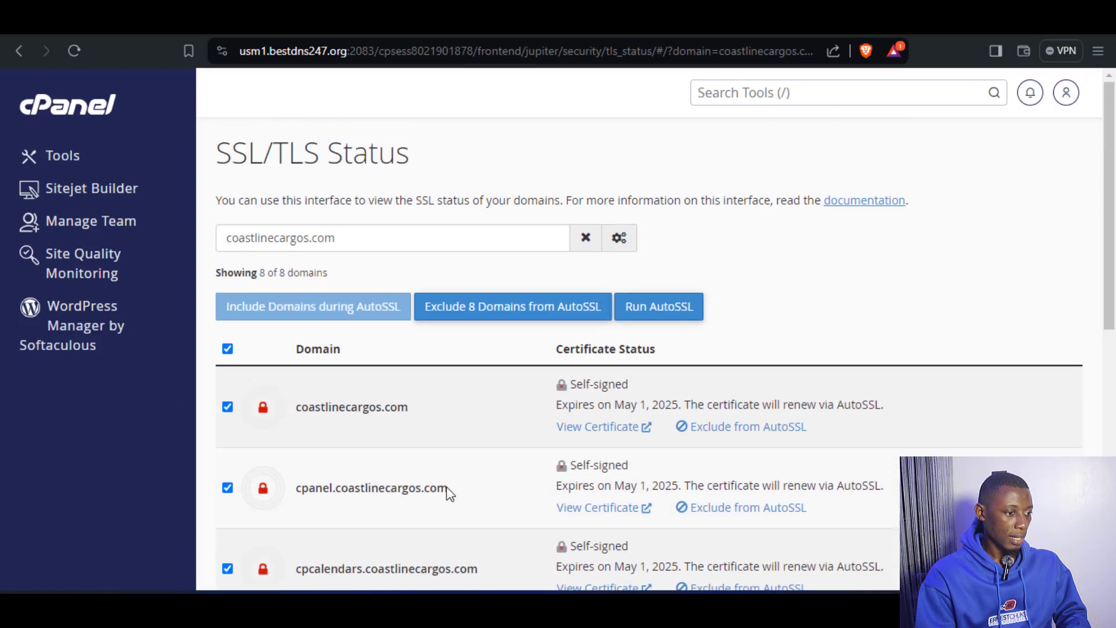
left_click(668, 313)
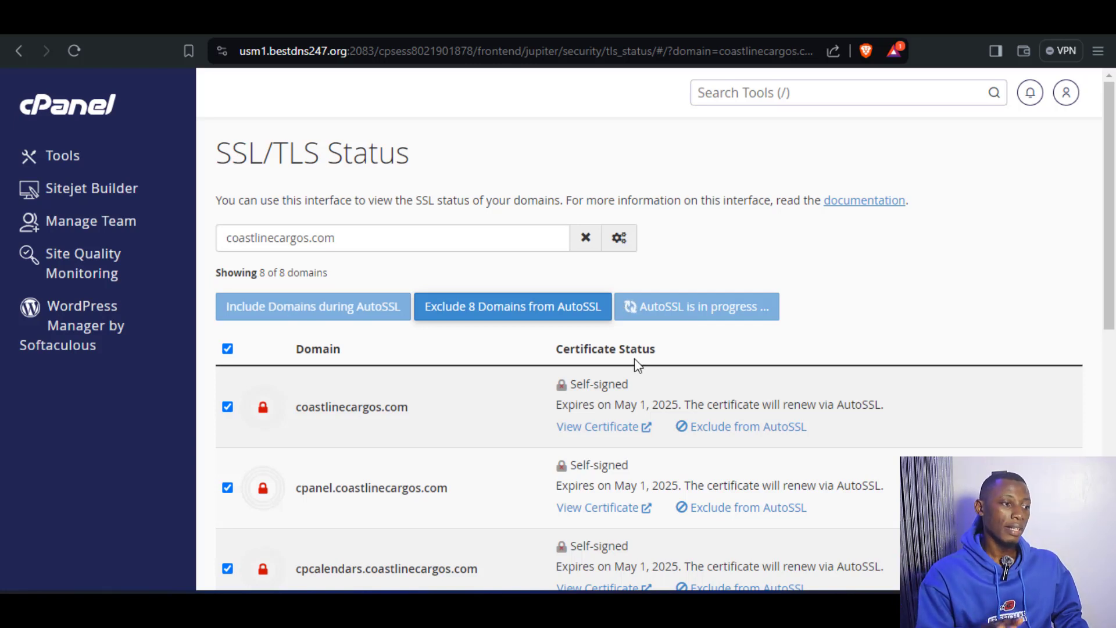
Return to the cPanel home page and open Email Deliverability from the email tools.
left_click(73, 110)
scroll(794, 261, "down", 1)
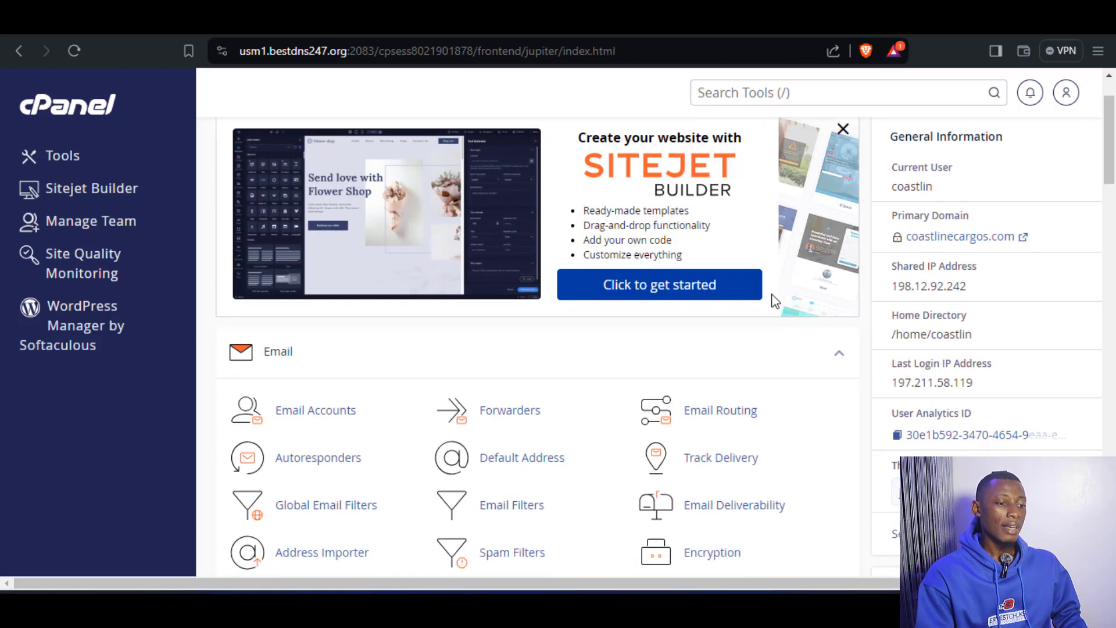
scroll(776, 332, "down", 1)
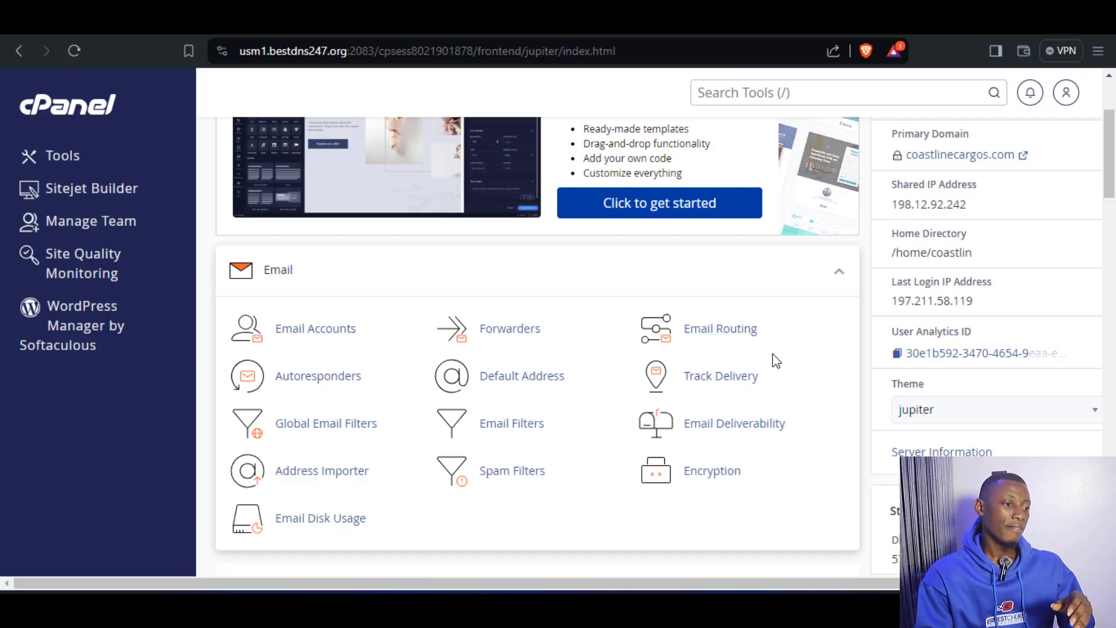
scroll(535, 411, "up", 1)
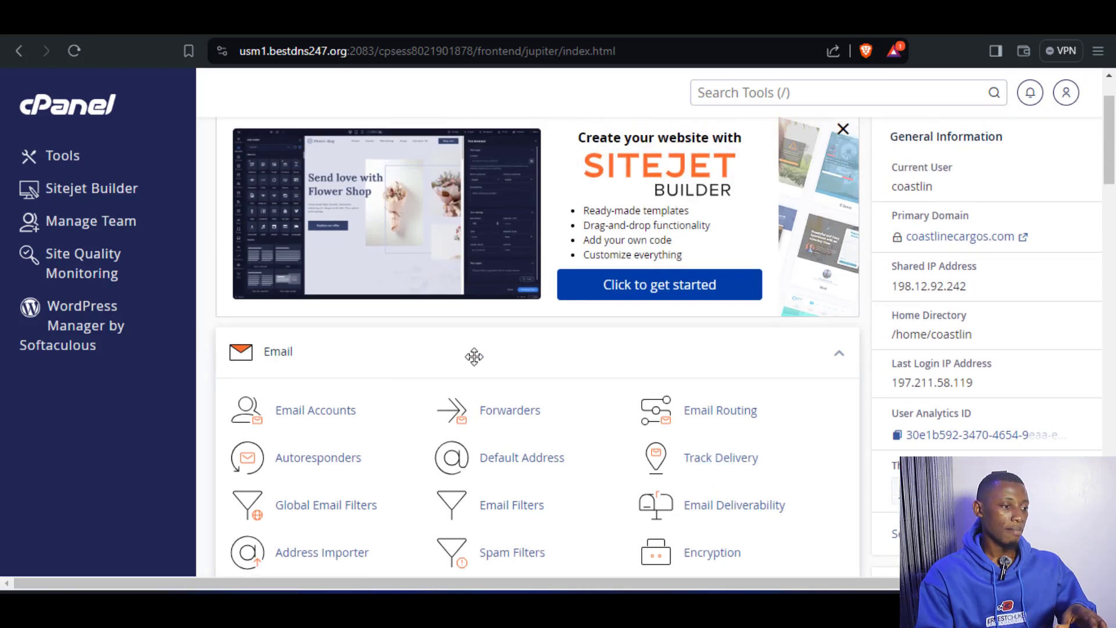
scroll(615, 353, "down", 1)
left_click(714, 429)
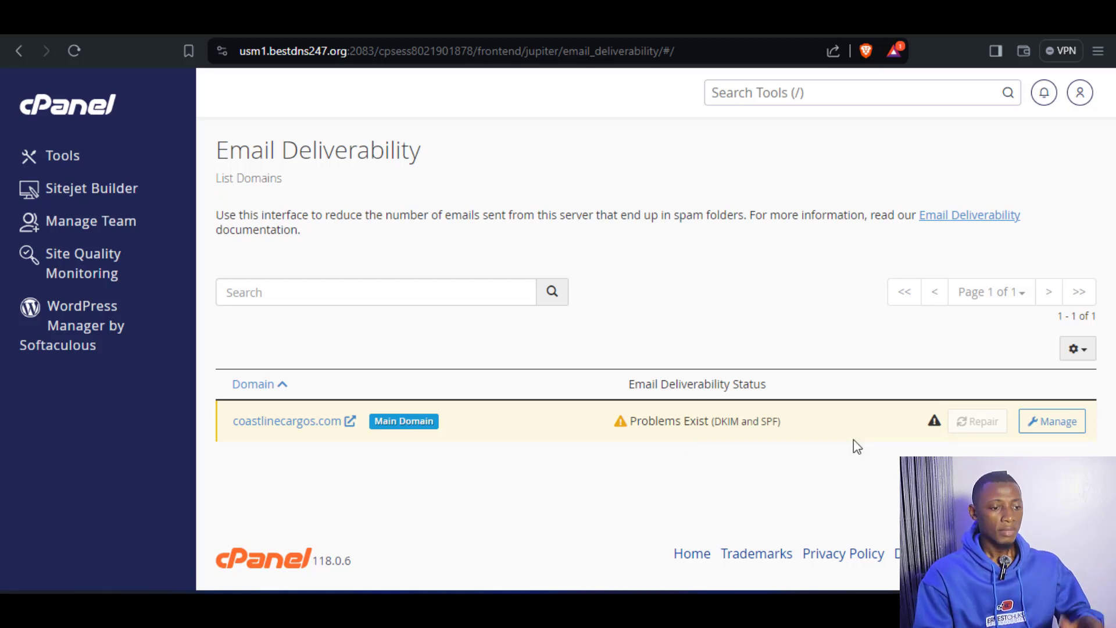
Open the email deliverability management of coastlinecargos.com and go to its suggested DKIM TXT record.
left_click(1051, 427)
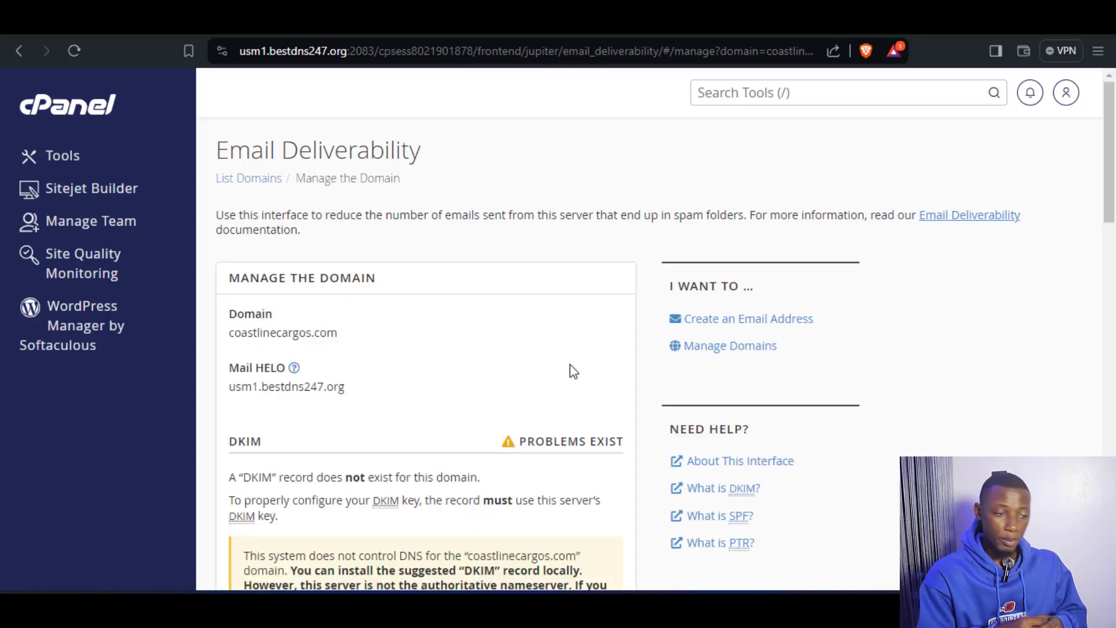
scroll(570, 370, "down", 2)
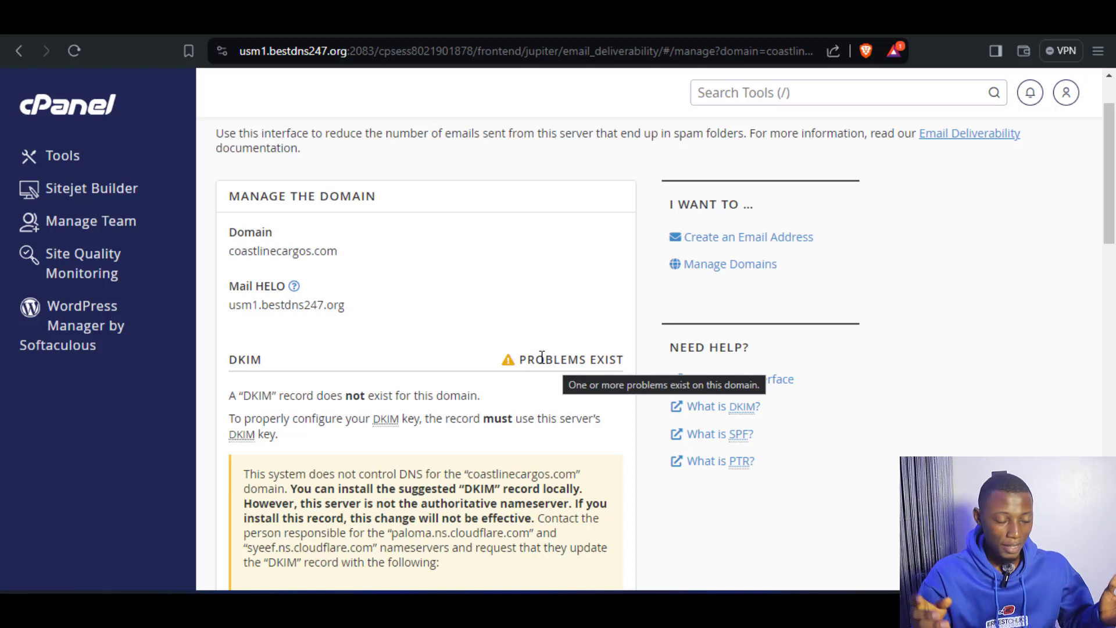
scroll(540, 356, "down", 1)
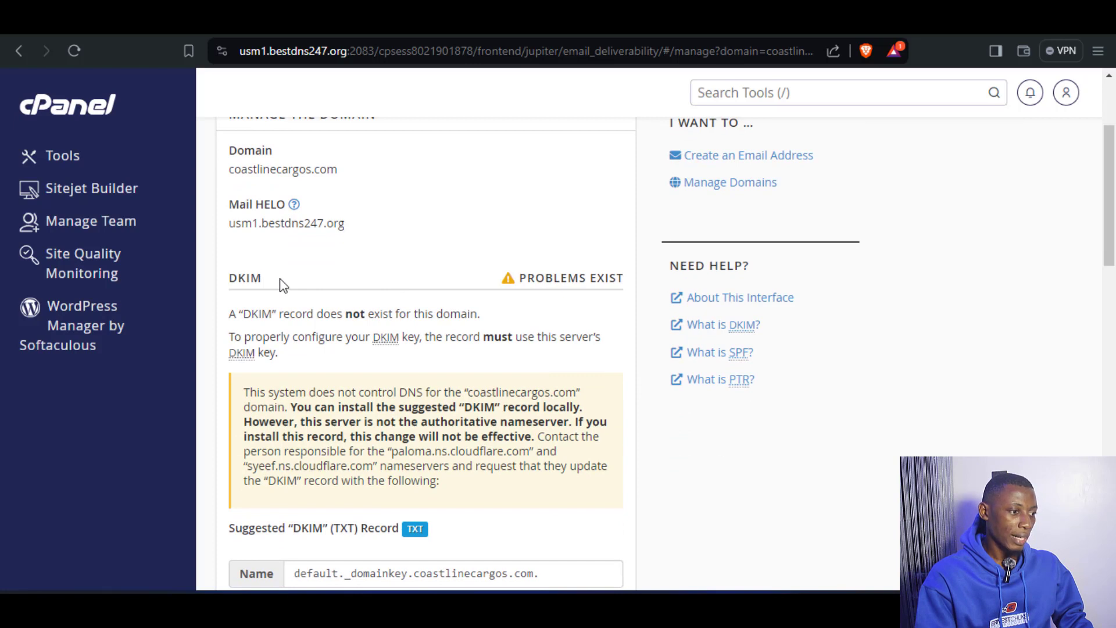
scroll(459, 417, "down", 2)
scroll(458, 425, "up", 1)
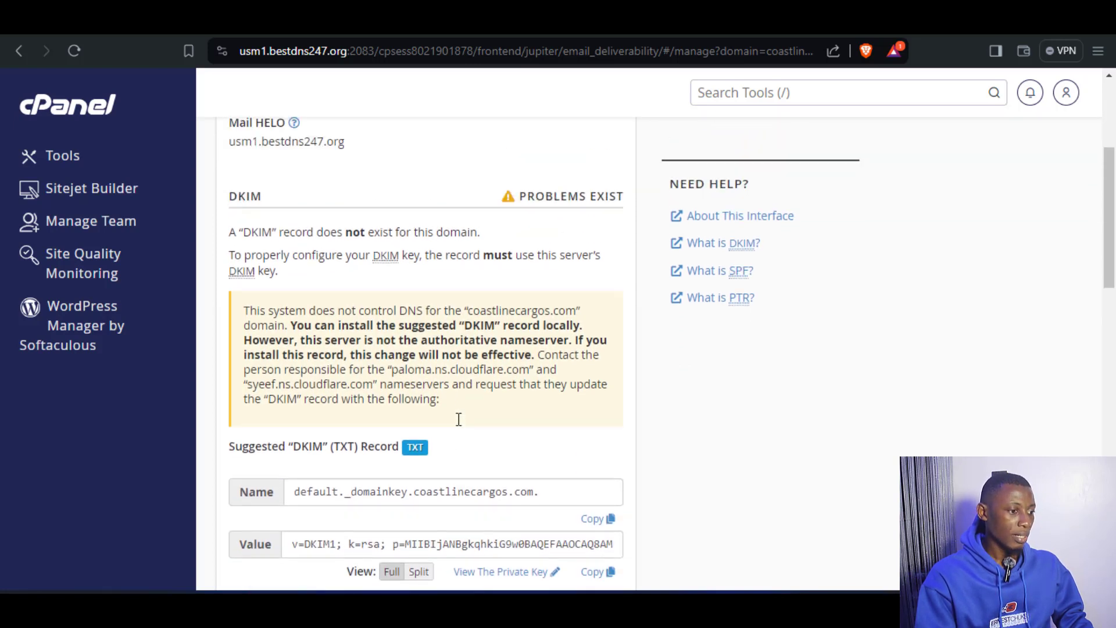
Check the suggested DKIM record's type in cPanel, then switch to Cloudflare and start a new DNS record of type TXT.
scroll(453, 414, "down", 1)
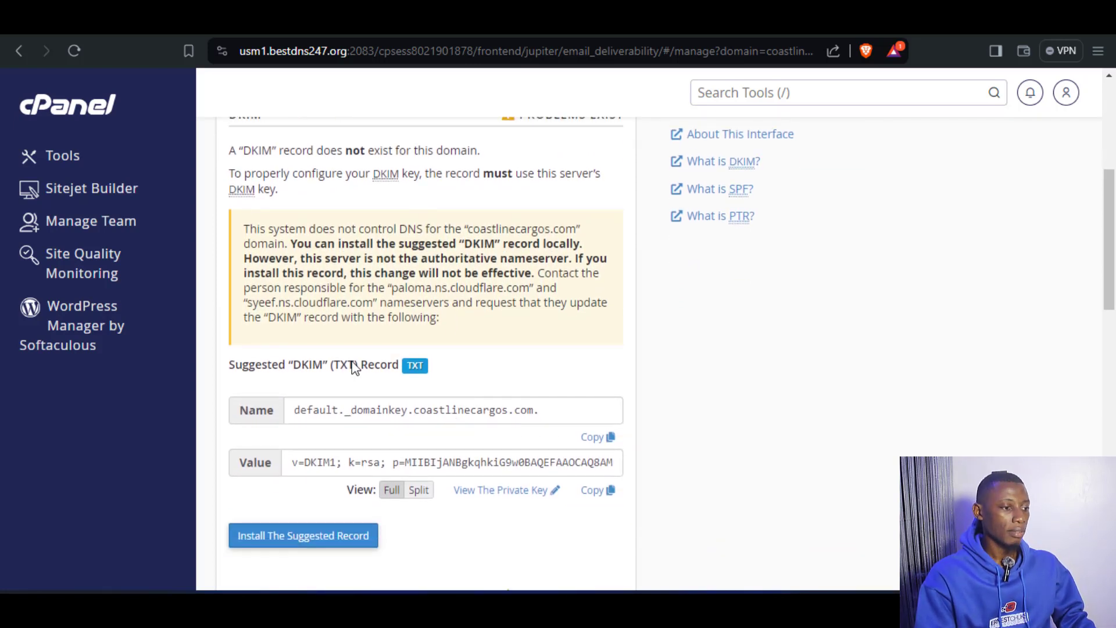
triple_click(343, 366)
left_click(444, 367)
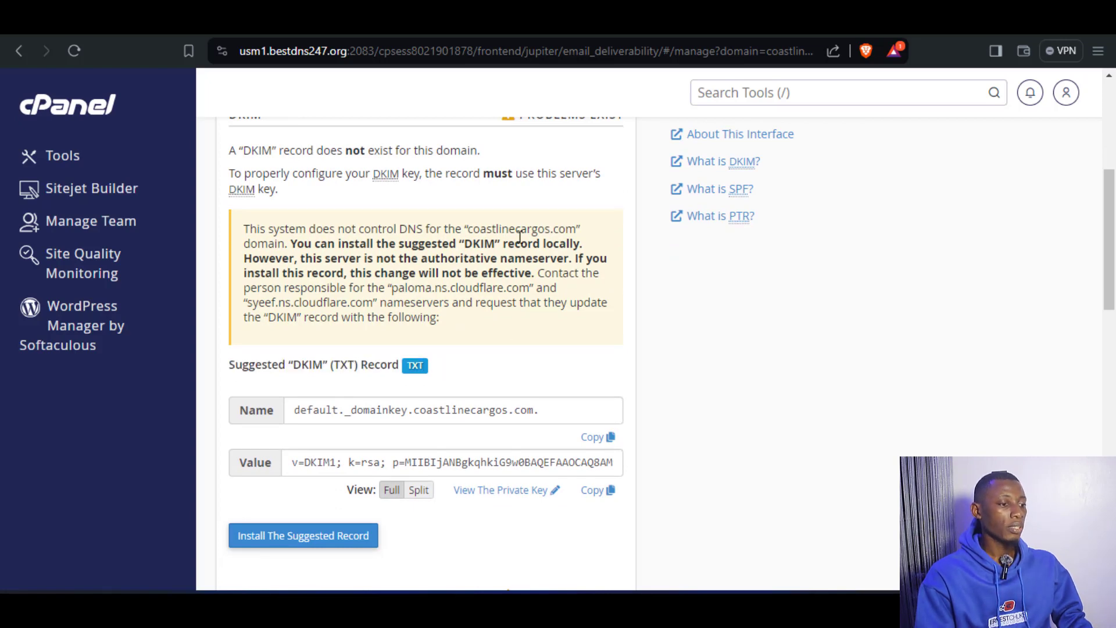
left_click(477, 21)
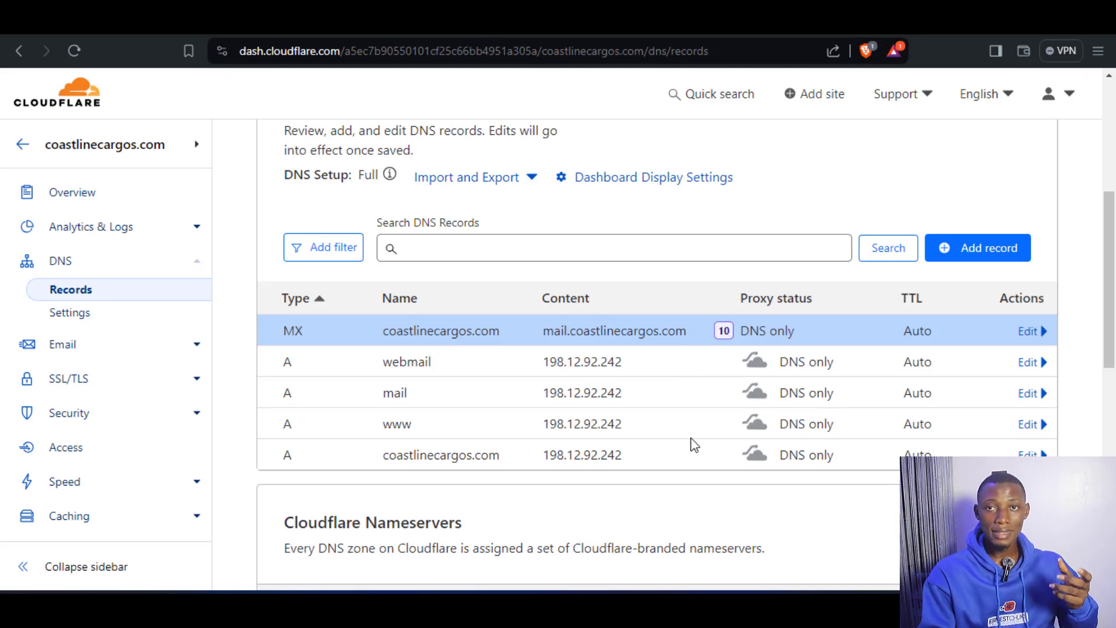
left_click(977, 248)
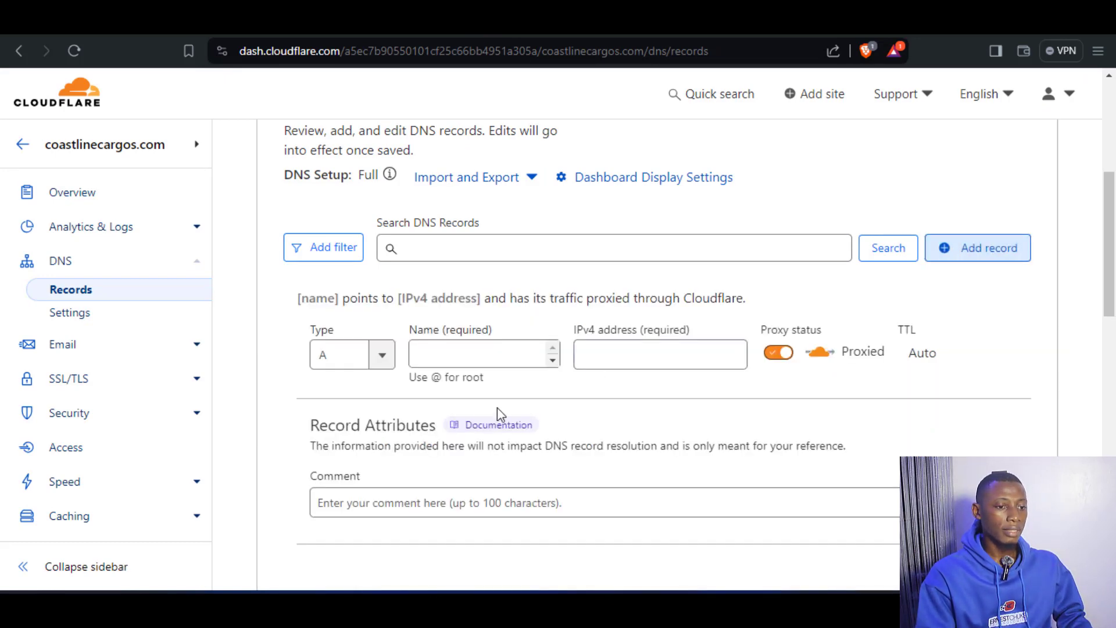
left_click(381, 356)
scroll(362, 424, "down", 8)
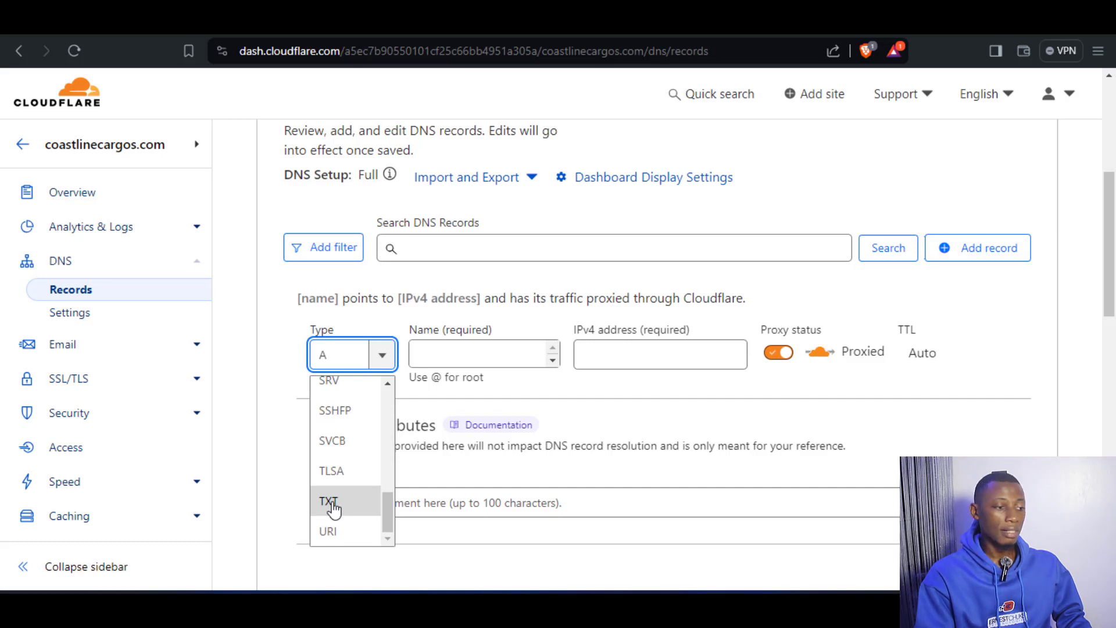
left_click(329, 501)
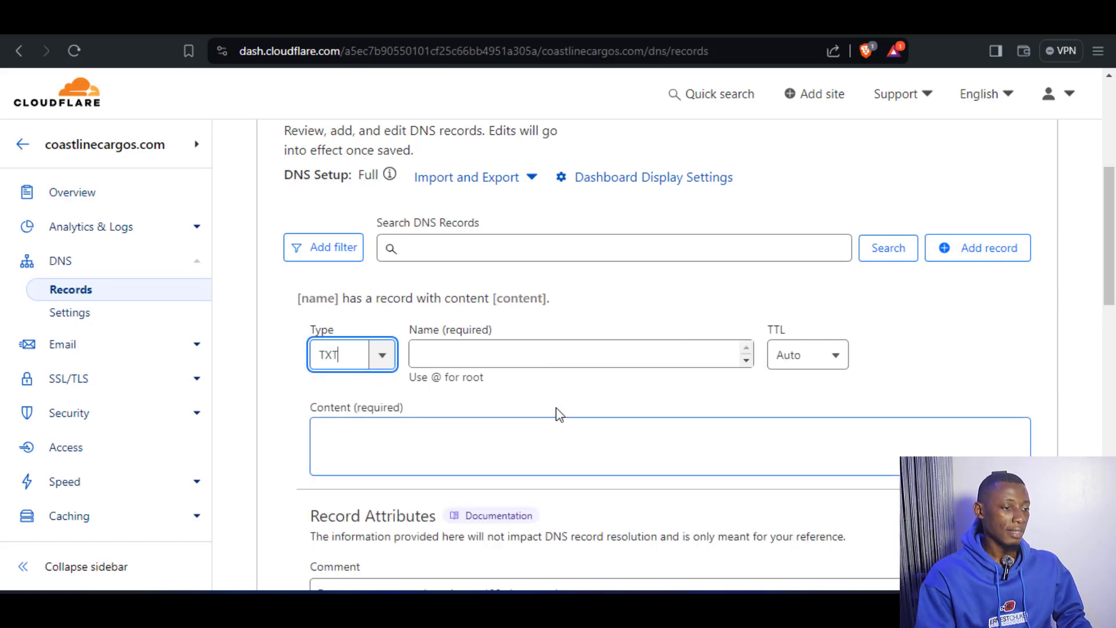
left_click(463, 359)
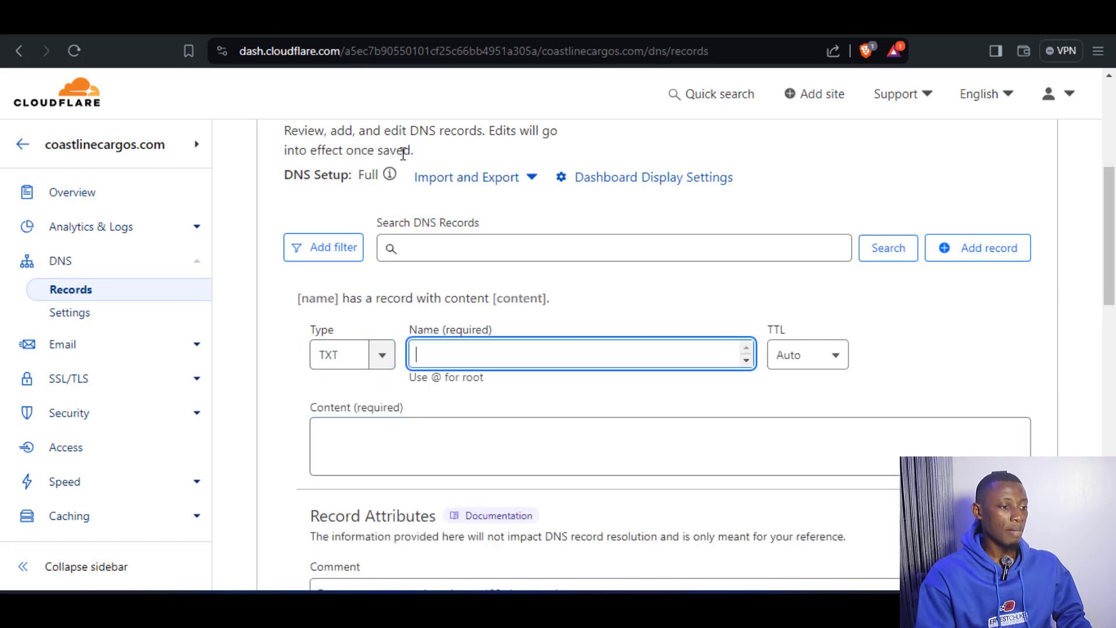
Switch to cPanel and copy only the default._domainkey part of the suggested DKIM record's name.
left_click(314, 20)
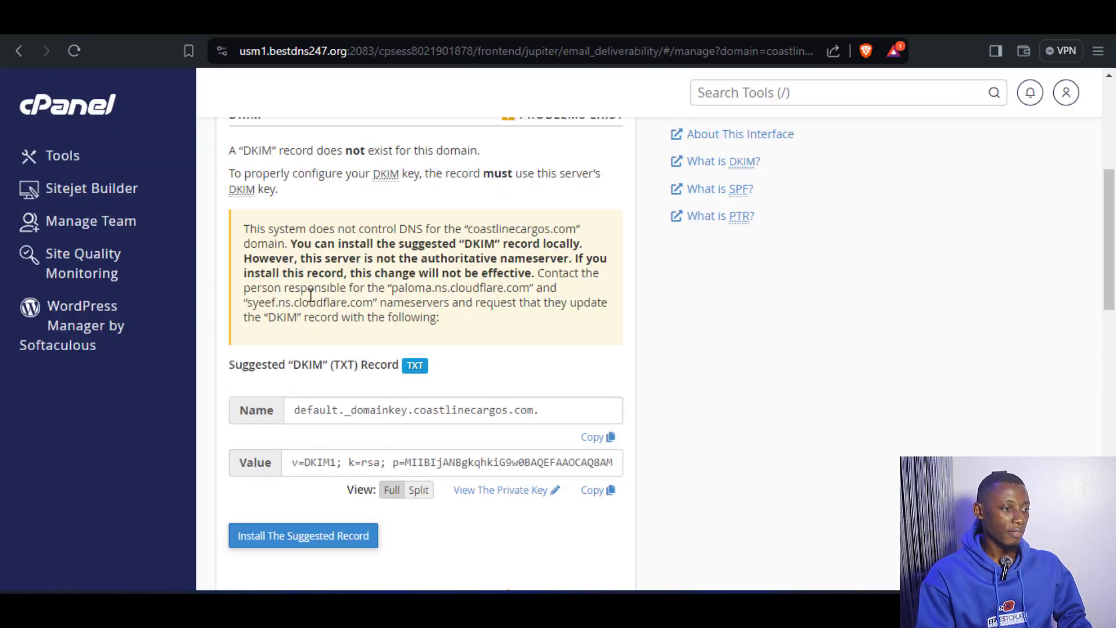
scroll(350, 333, "up", 1)
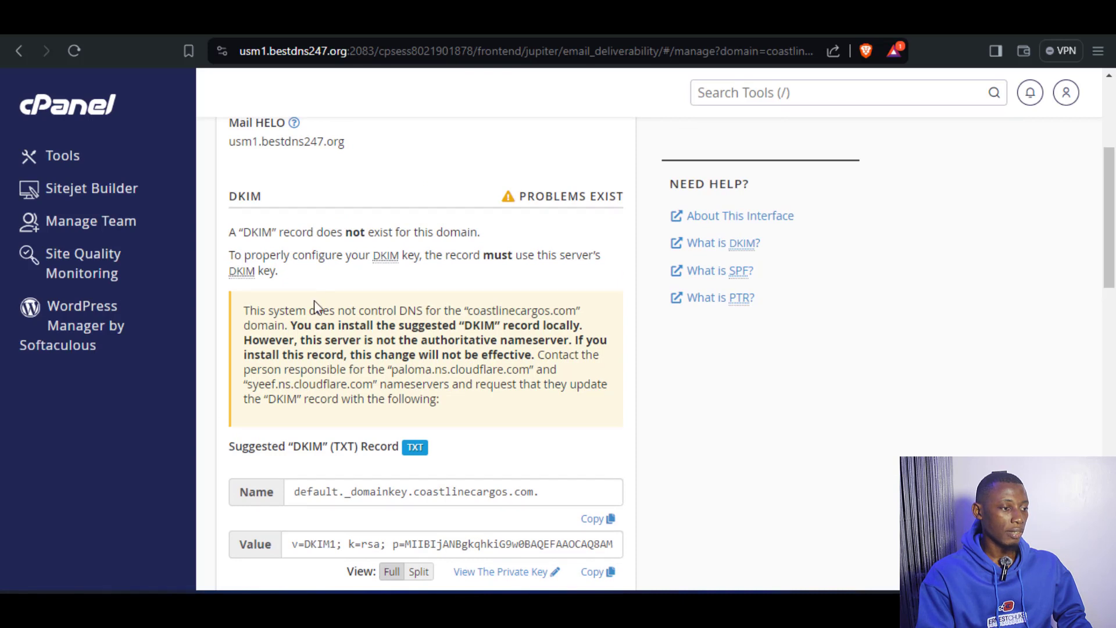
scroll(317, 306, "down", 1)
left_click_drag(226, 416, 322, 402)
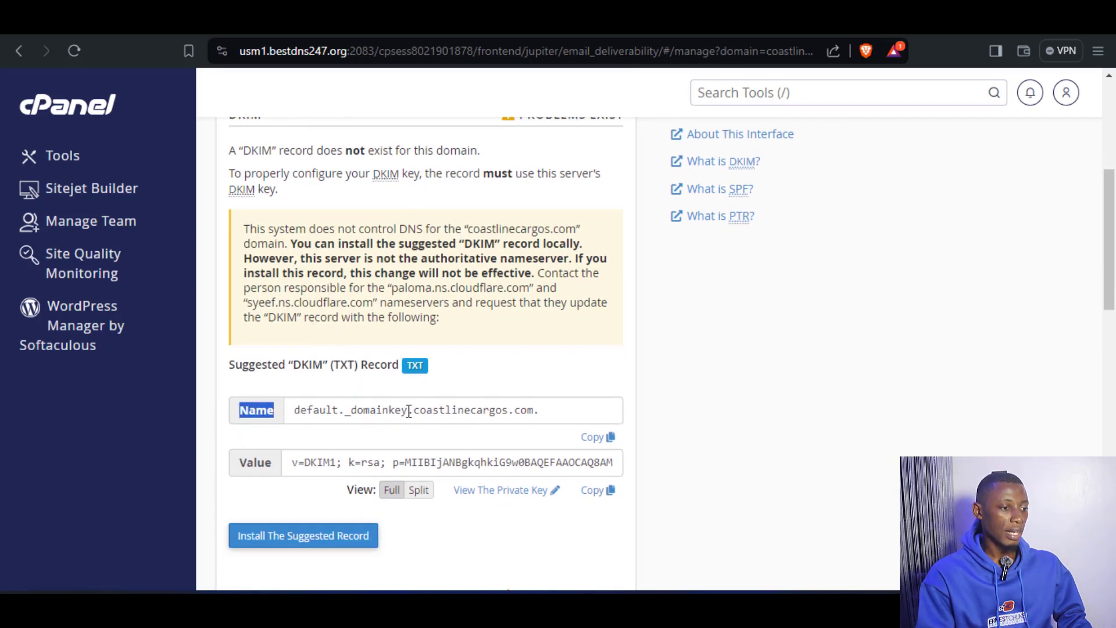
left_click_drag(292, 410, 351, 407)
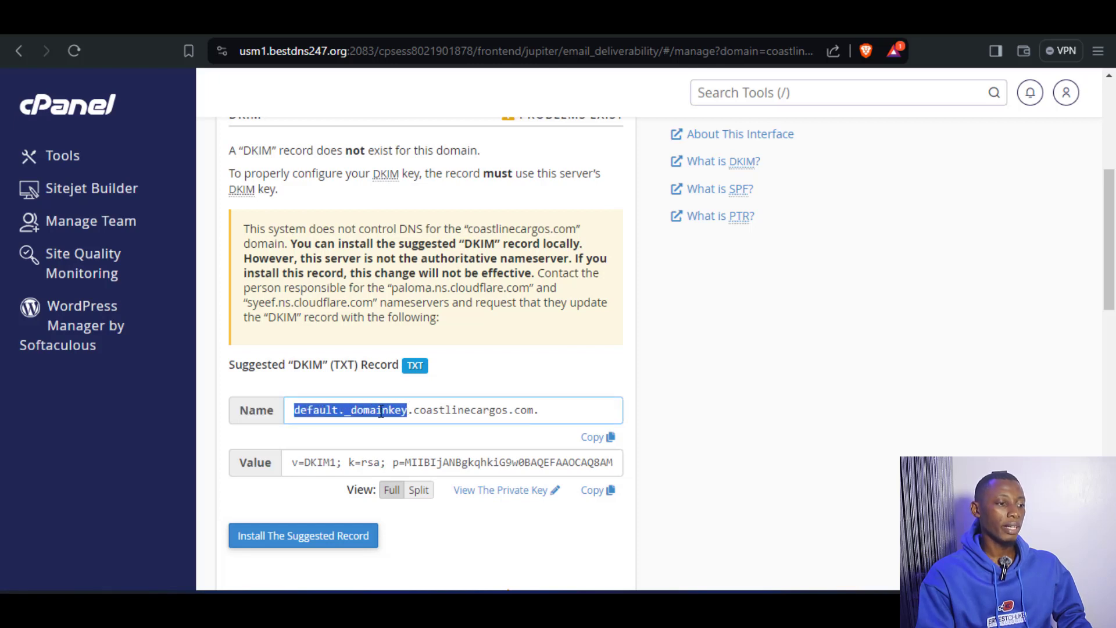
right_click(381, 411)
left_click(442, 429)
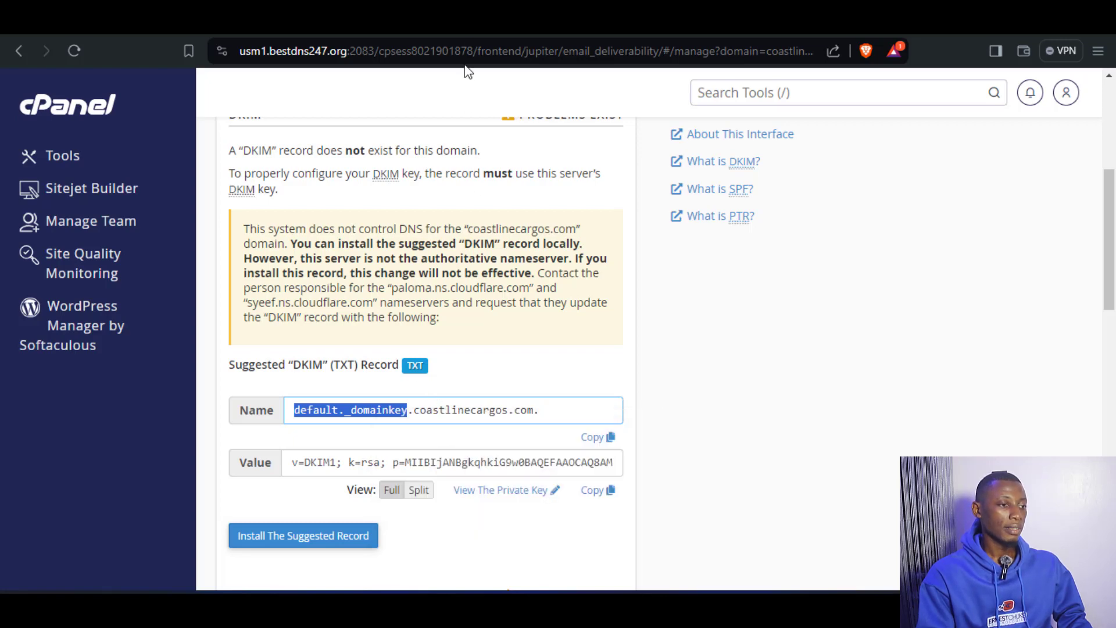
Switch to Cloudflare and paste default._domainkey as the name of the new TXT record.
left_click(464, 27)
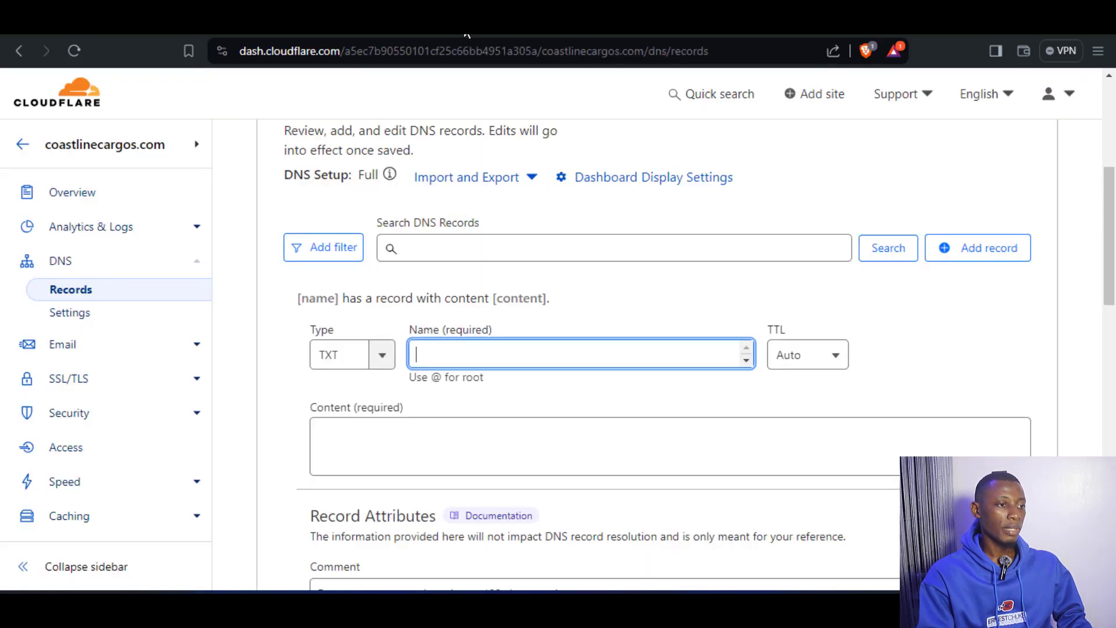
right_click(440, 352)
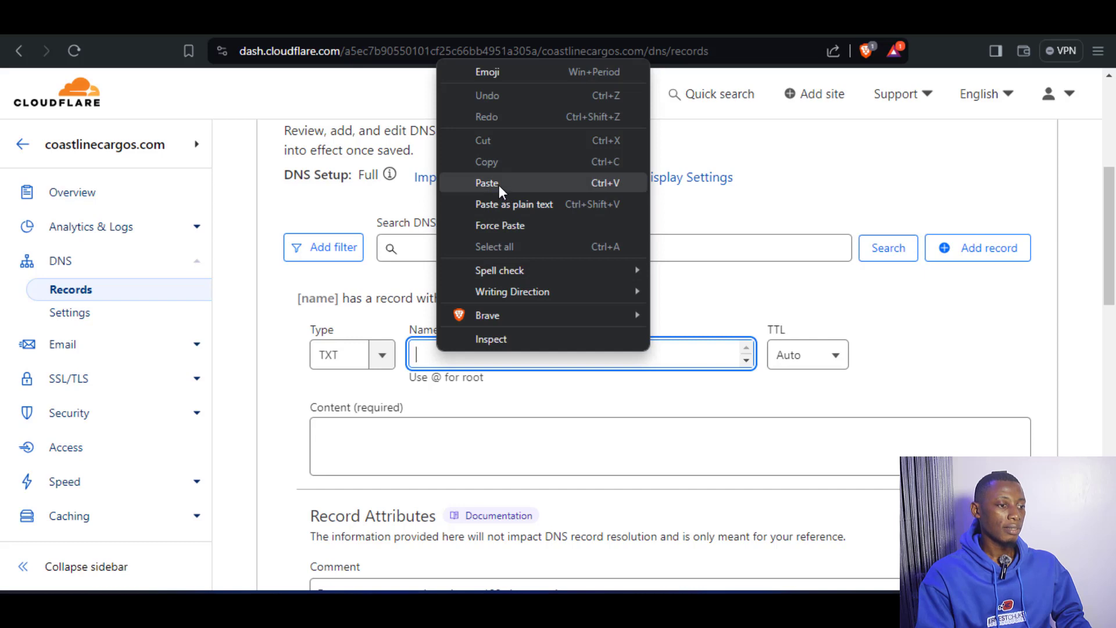
left_click(499, 184)
left_click(293, 403)
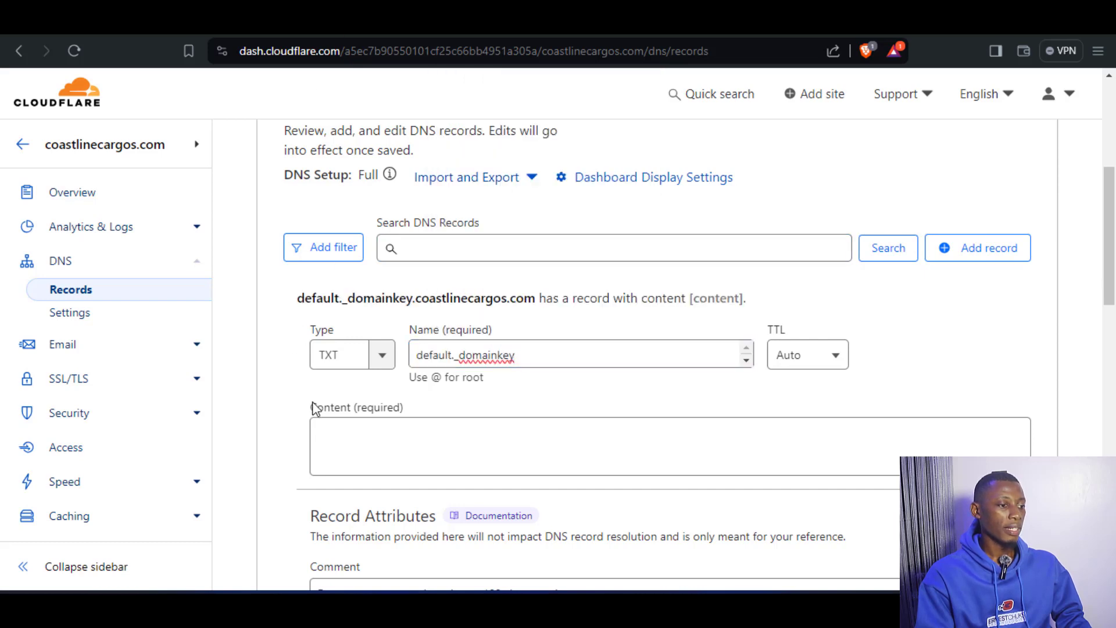
left_click_drag(304, 417, 428, 396)
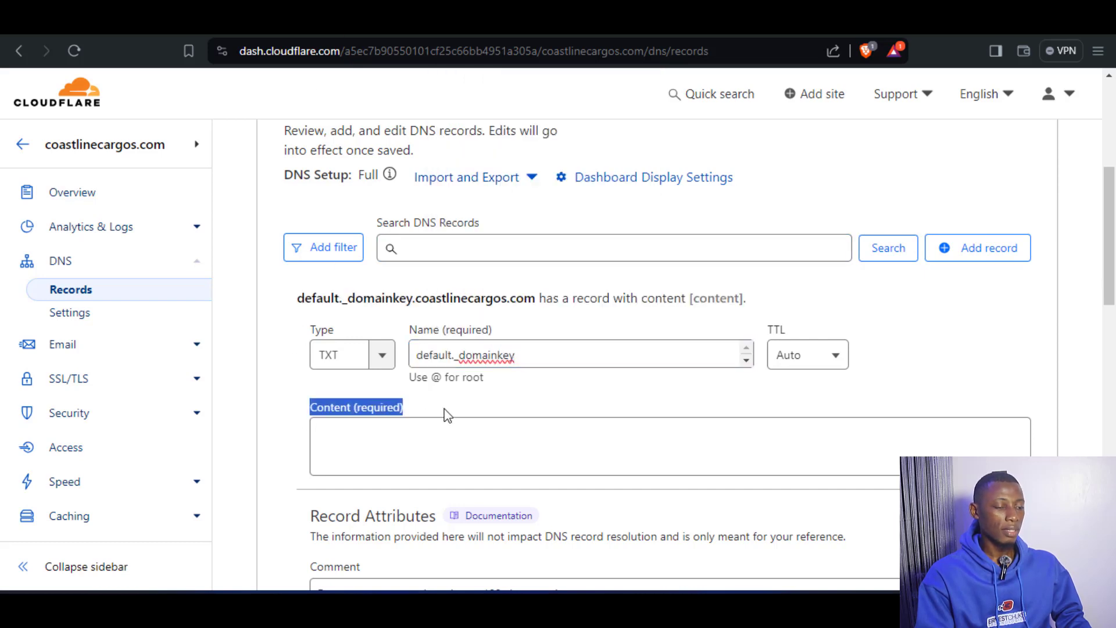
left_click(447, 415)
Copy the full suggested DKIM value from cPanel into the content of Cloudflare's default._domainkey TXT record and save the record.
left_click(387, 22)
scroll(436, 349, "down", 1)
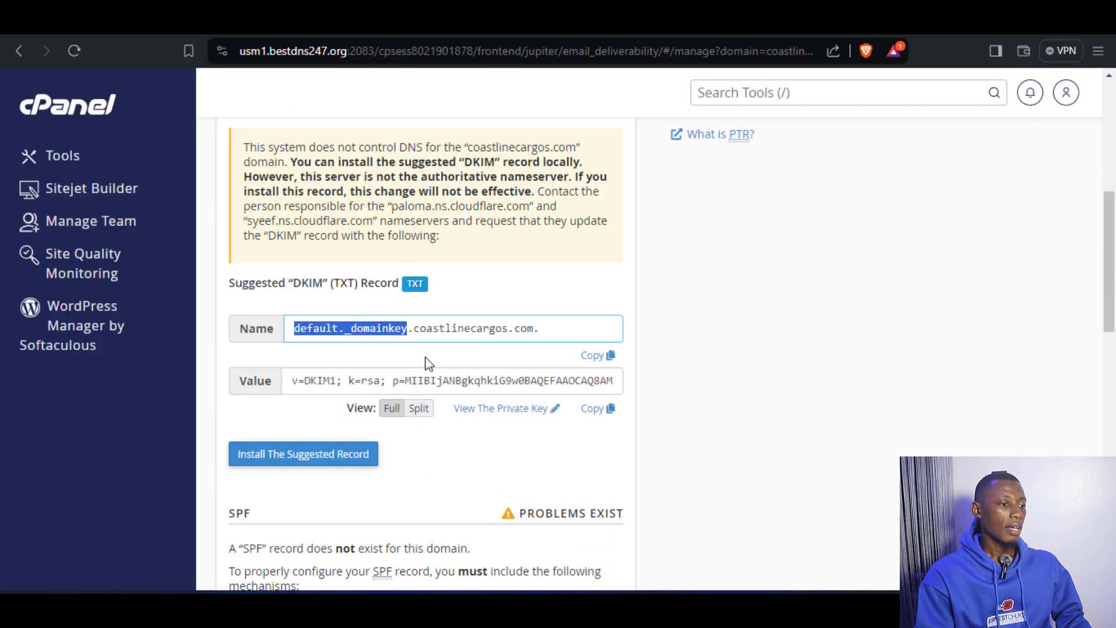
left_click(563, 385)
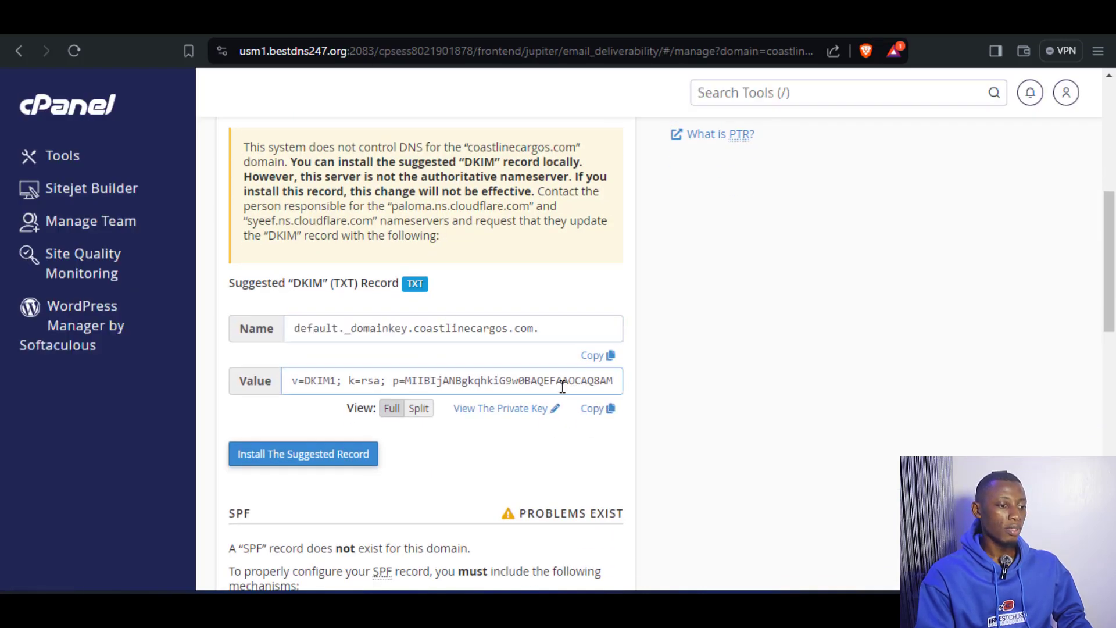
left_click(596, 408)
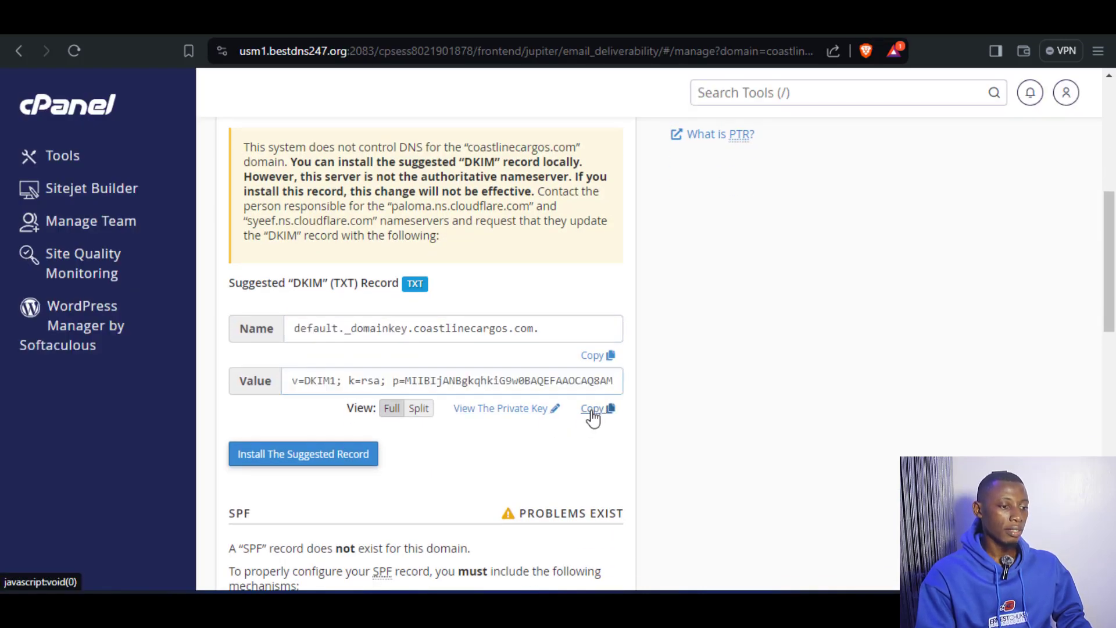
left_click(474, 25)
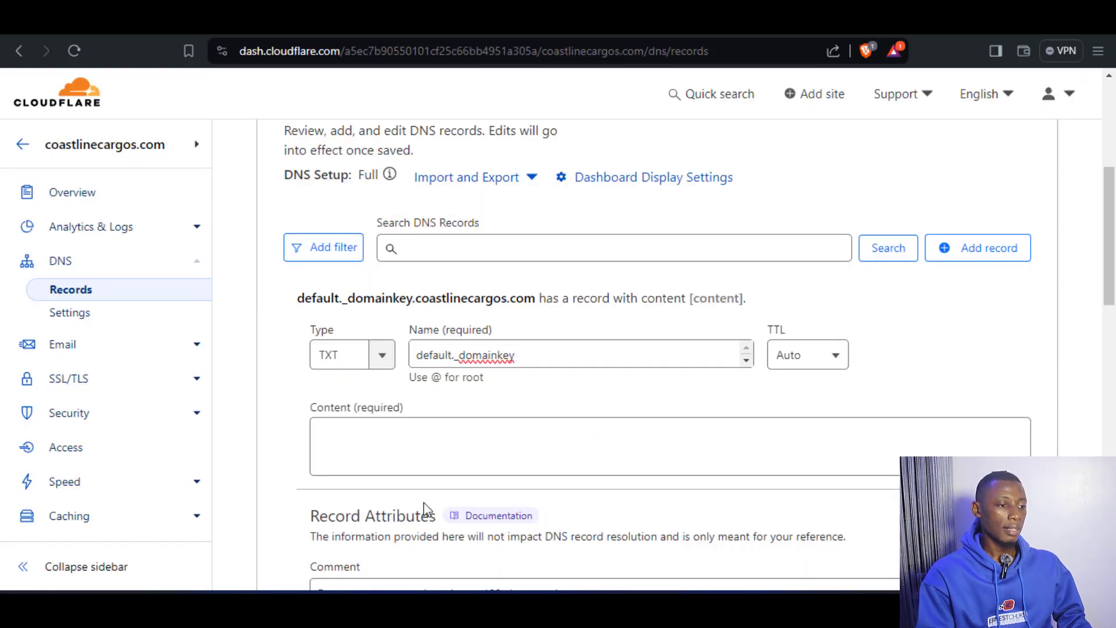
right_click(374, 434)
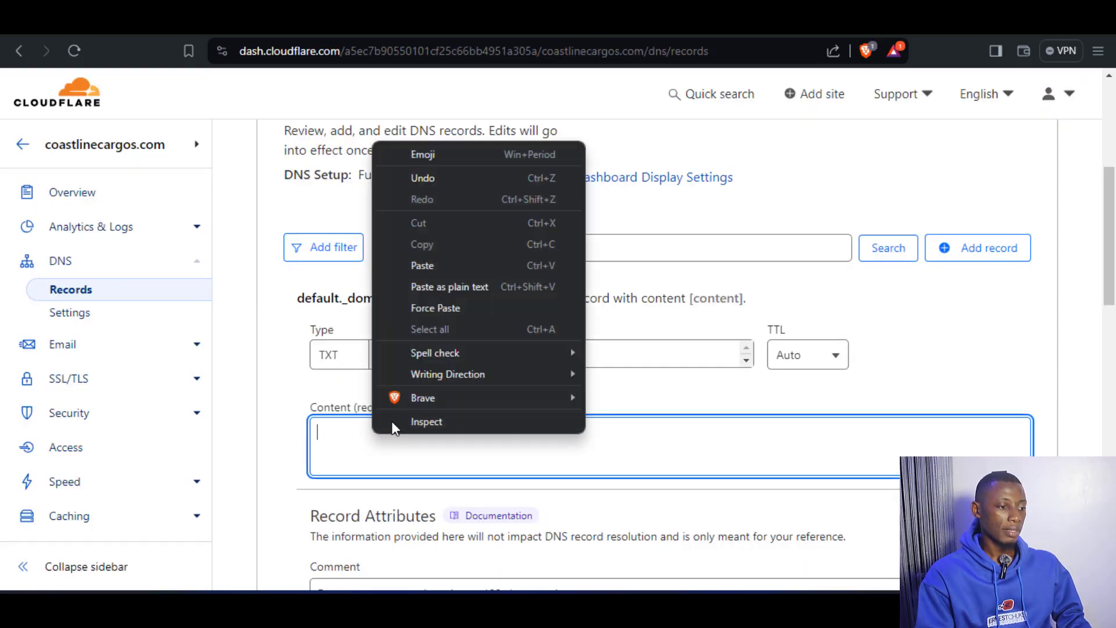
left_click(431, 264)
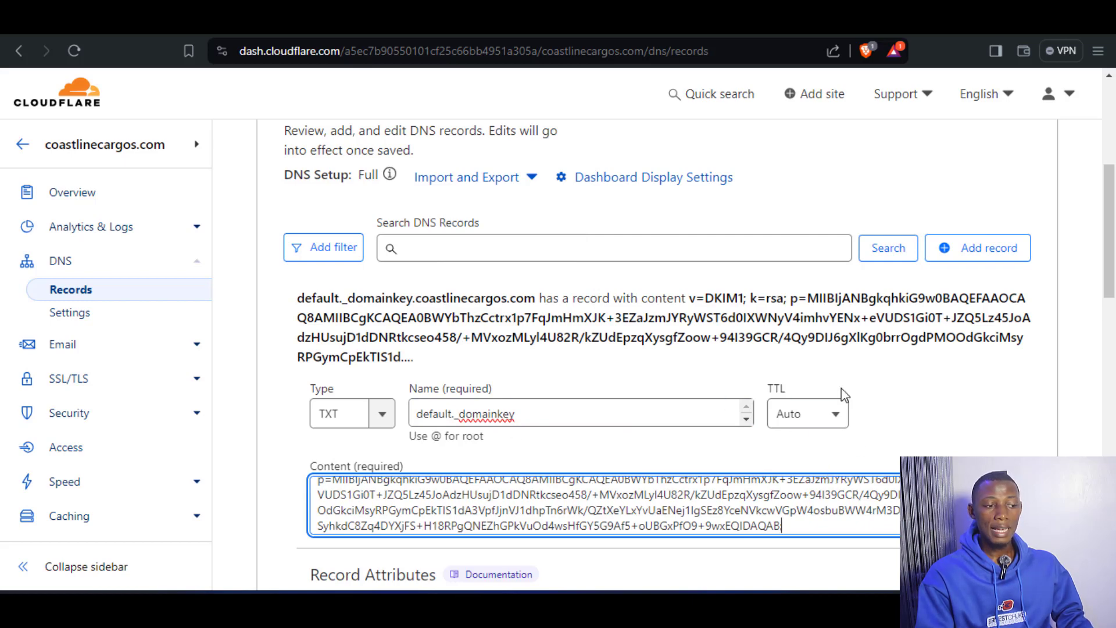
scroll(876, 379, "down", 4)
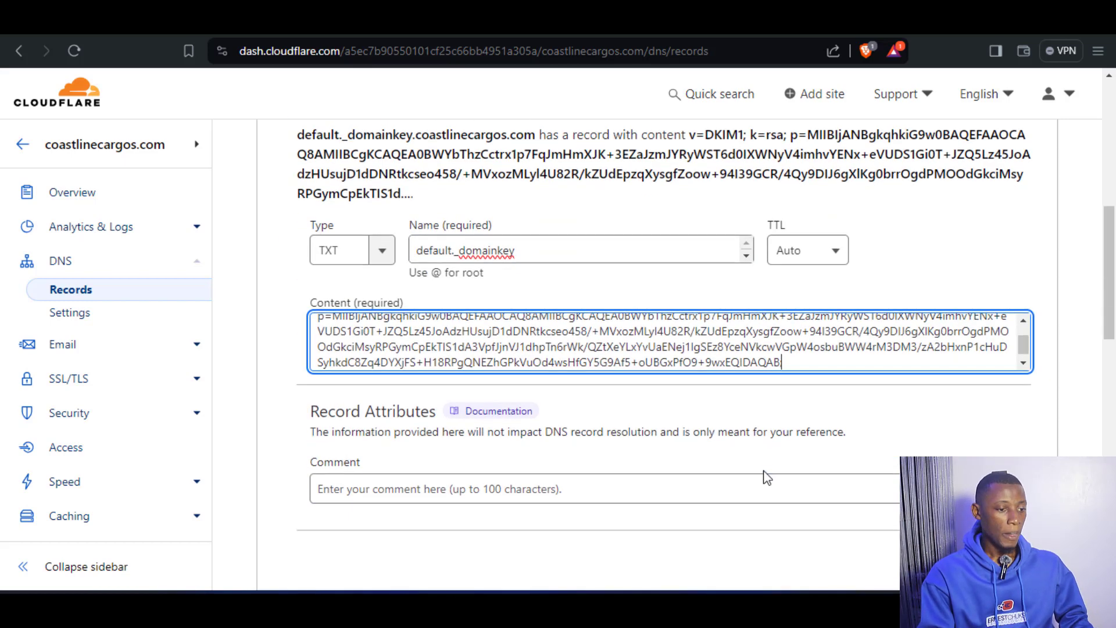
left_click(996, 478)
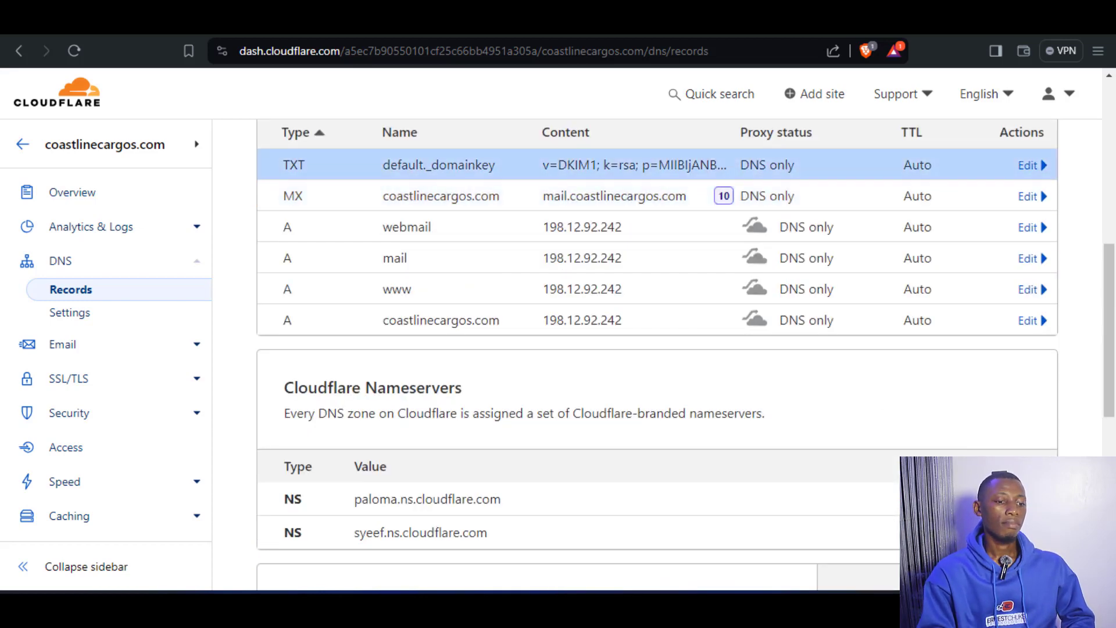
Start another DNS record in Cloudflare and switch to cPanel to check the name of the suggested SPF record.
scroll(947, 259, "up", 4)
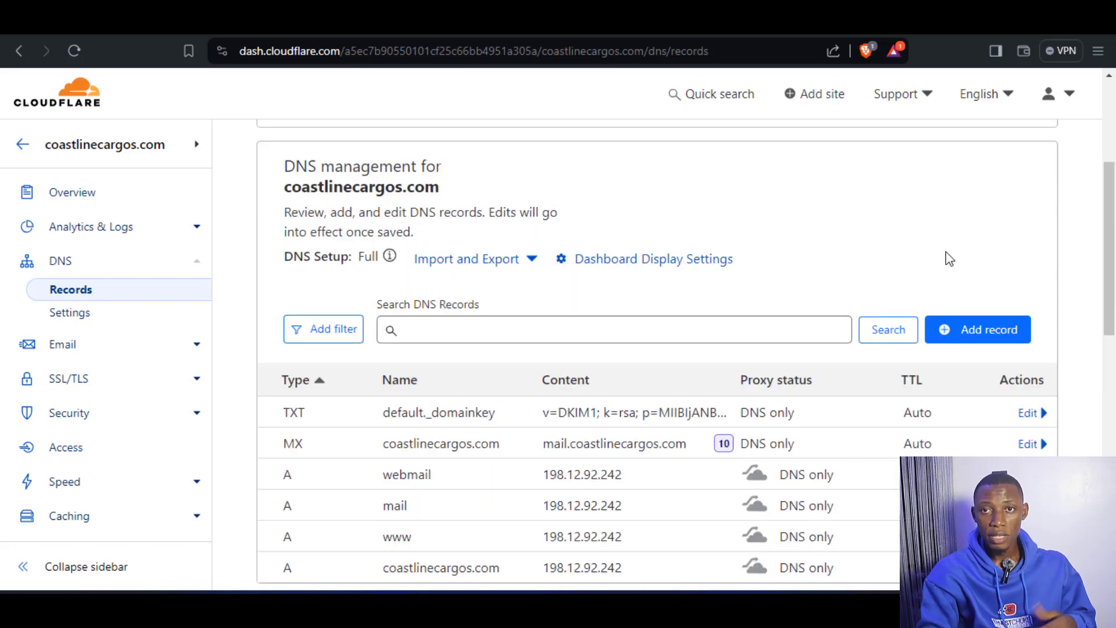
left_click(980, 330)
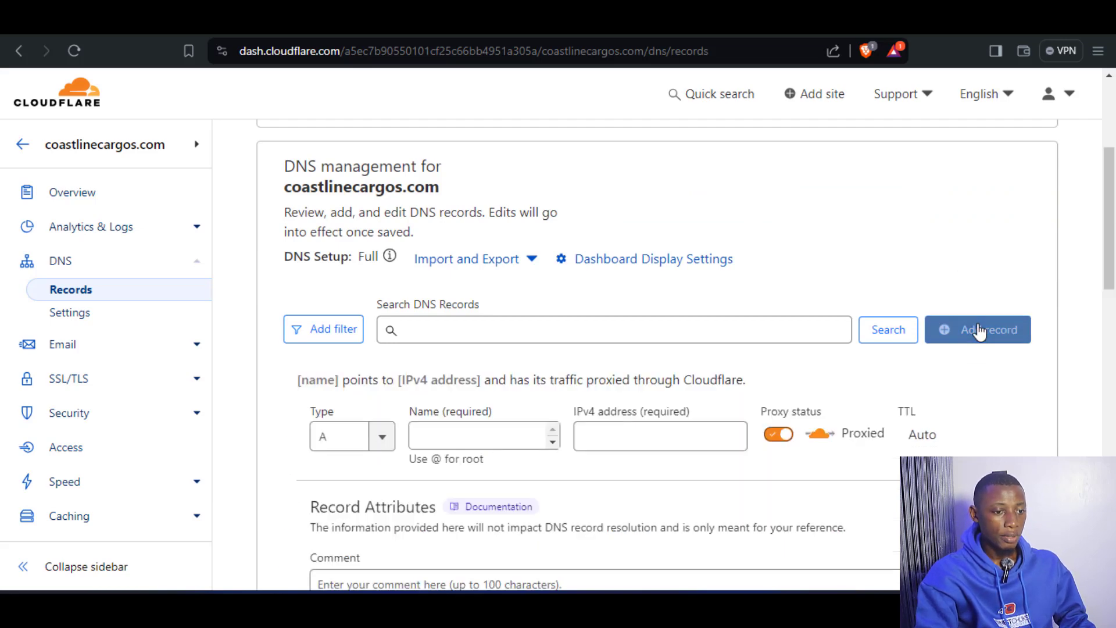
left_click(340, 22)
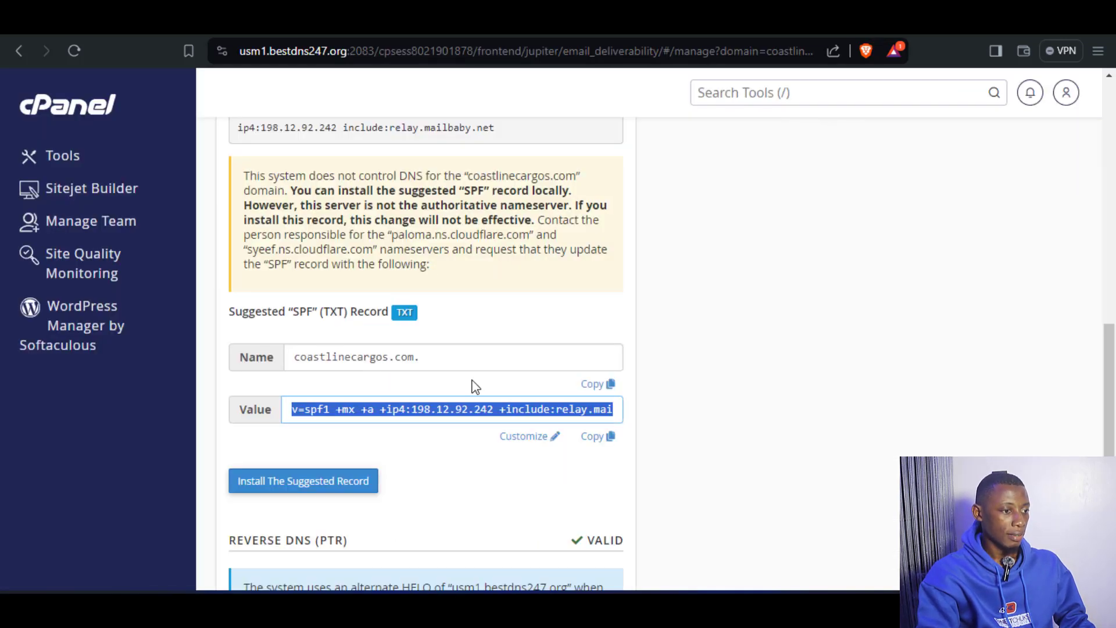
scroll(474, 386, "up", 3)
left_click_drag(256, 188, 231, 186)
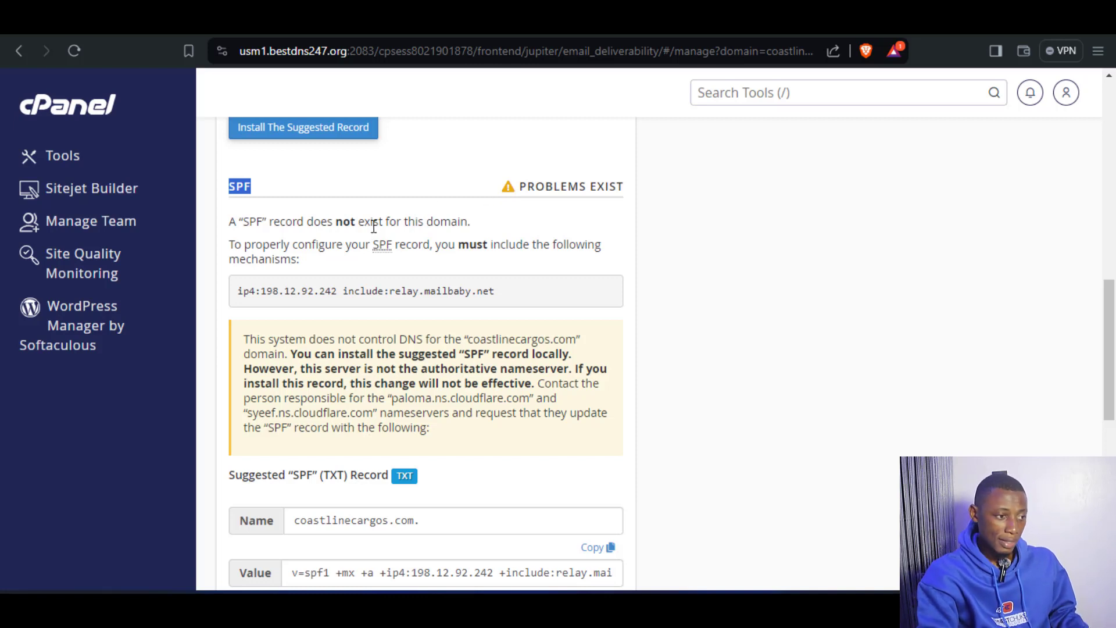
scroll(374, 227, "down", 4)
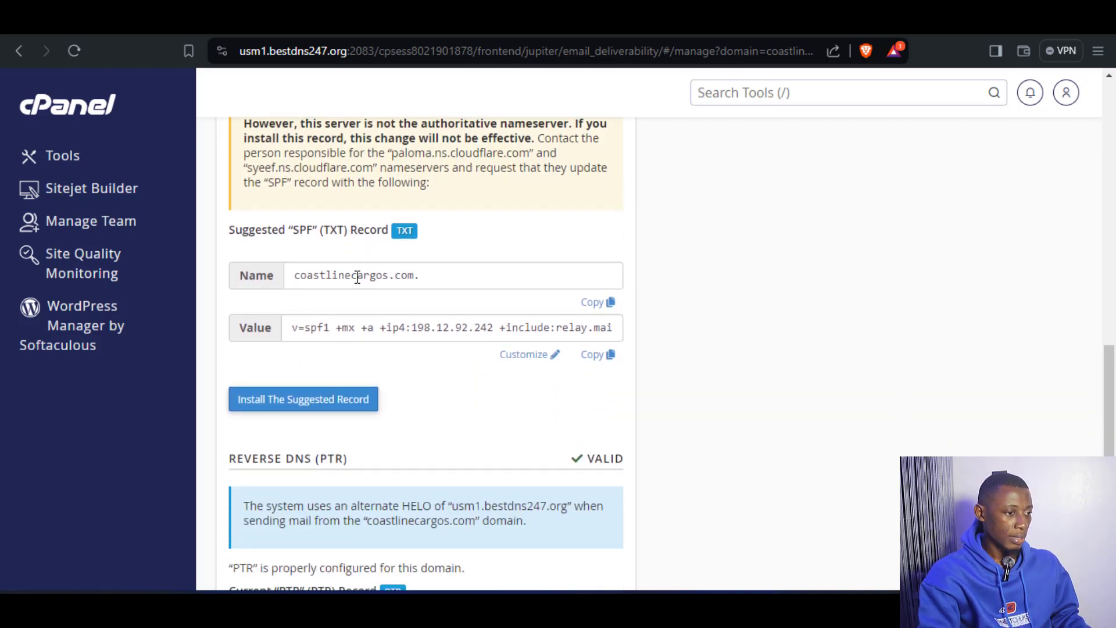
left_click(308, 283)
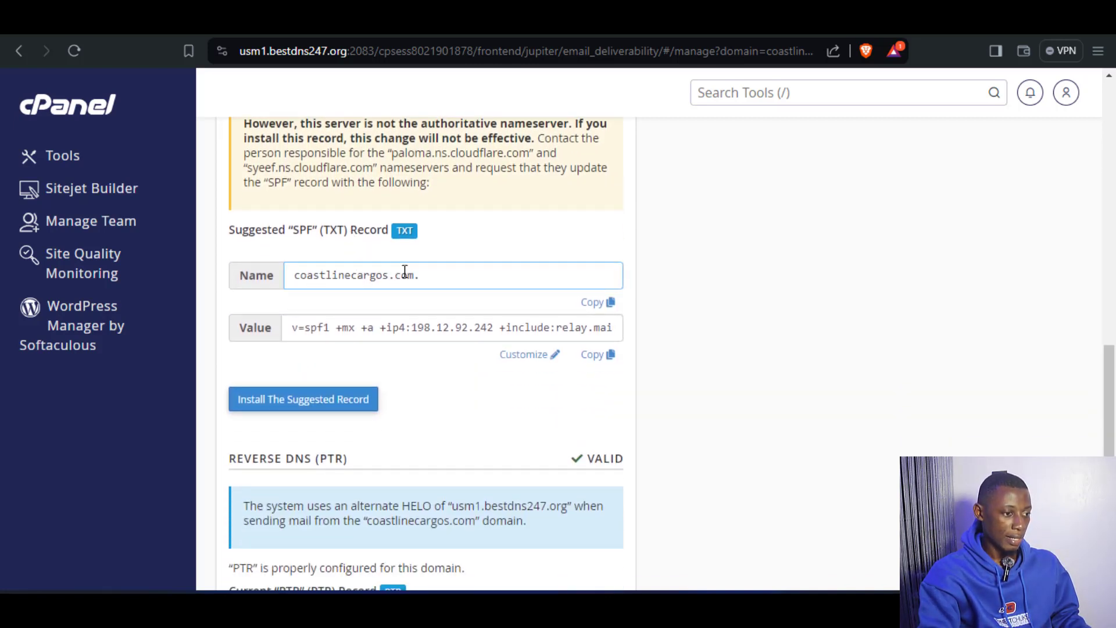
Switch back to Cloudflare and set the new DNS record's type to TXT for the SPF entry.
left_click(336, 21)
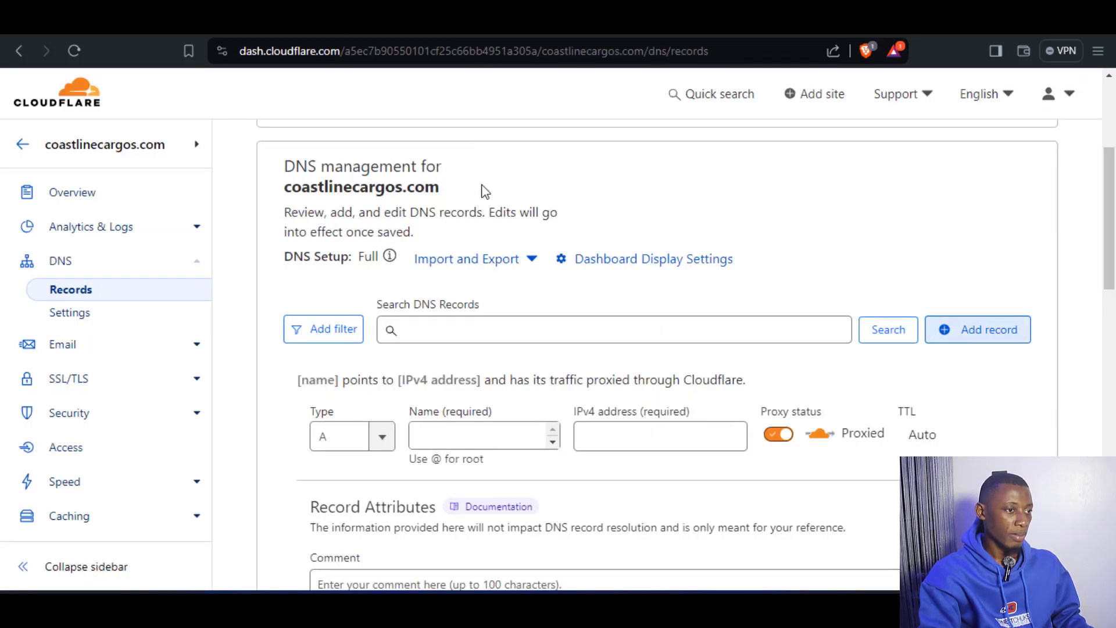
scroll(409, 423, "down", 1)
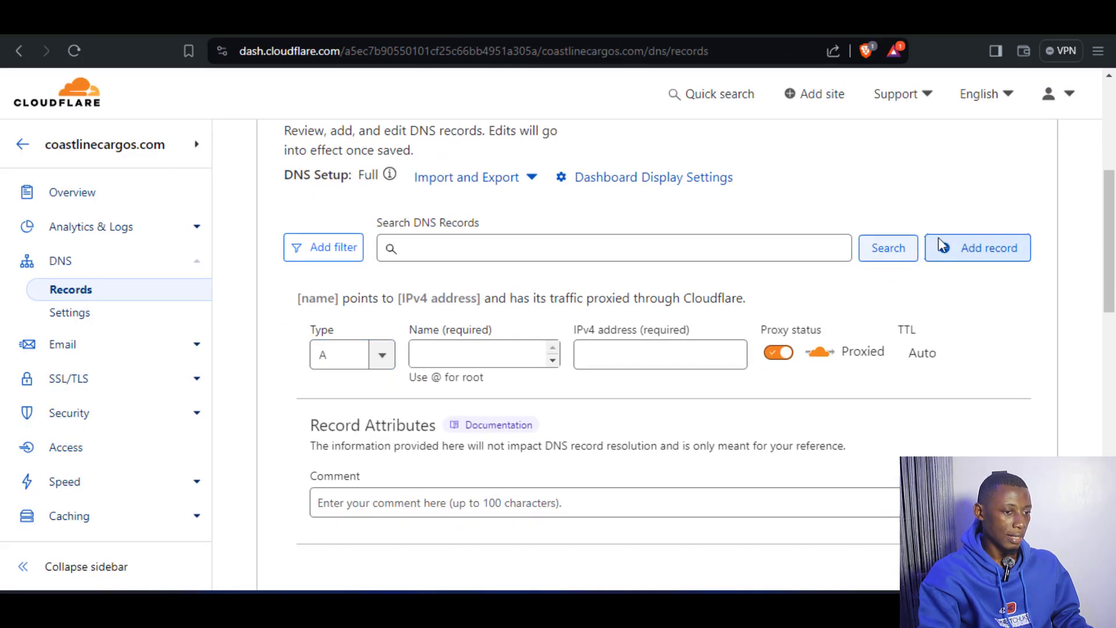
left_click(439, 360)
left_click(357, 367)
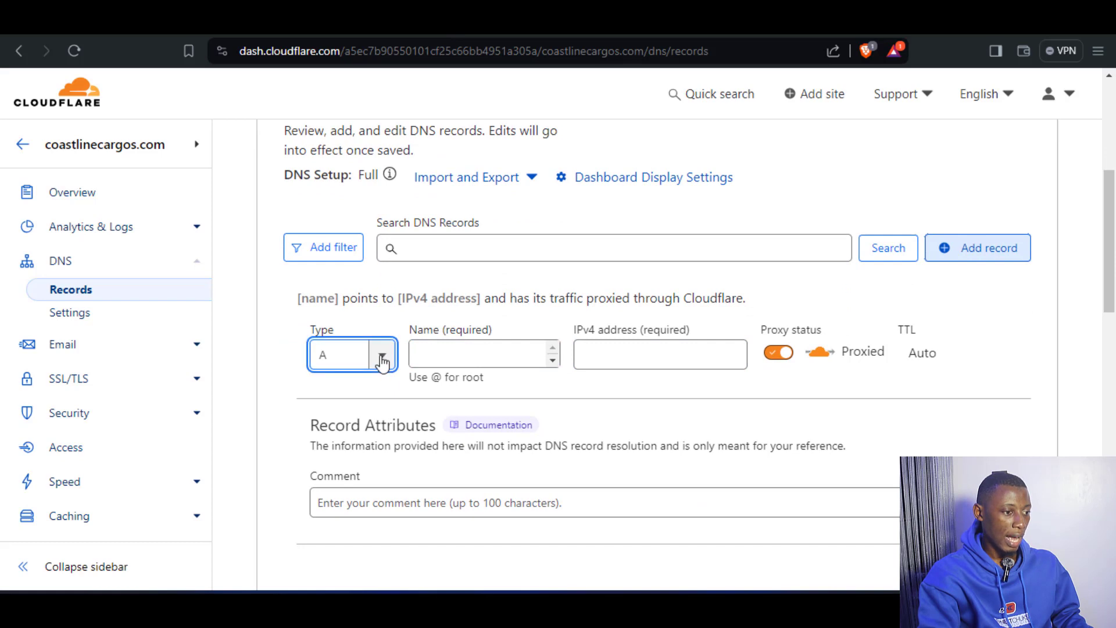
left_click(382, 355)
scroll(357, 413, "down", 4)
scroll(339, 512, "down", 3)
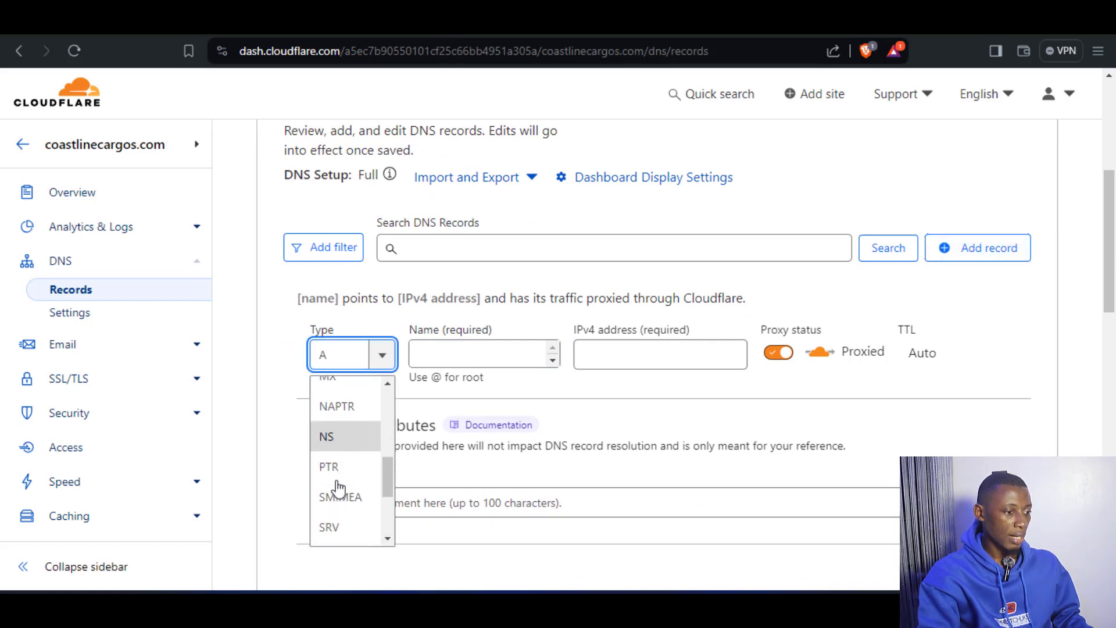
left_click(330, 501)
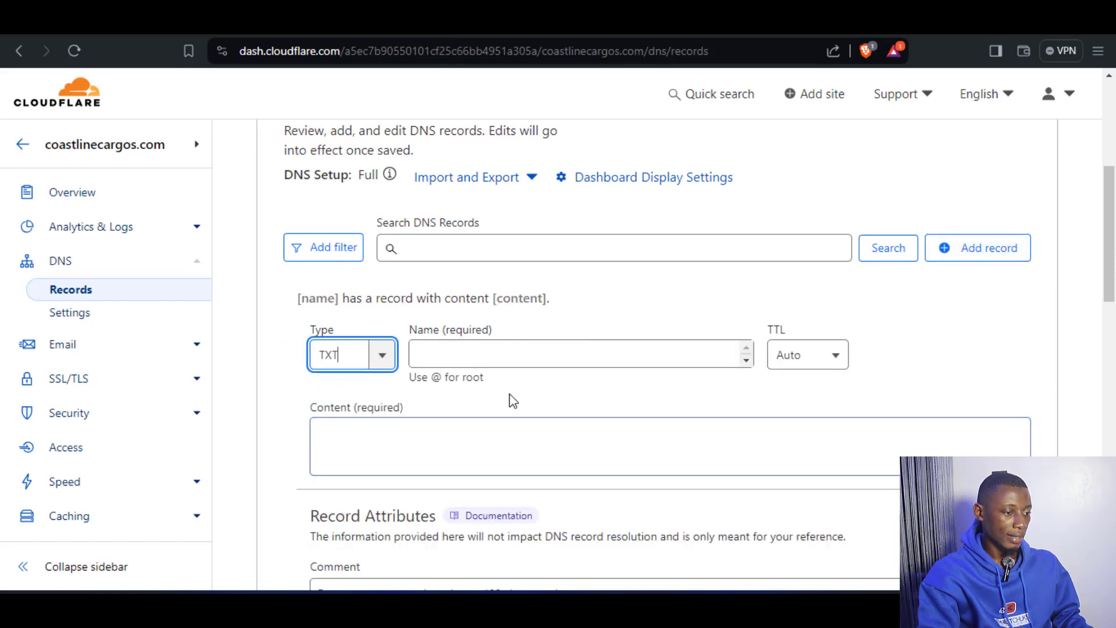
Set the new TXT record's name to @ and compare it with the suggested SPF record name in cPanel.
left_click(472, 362)
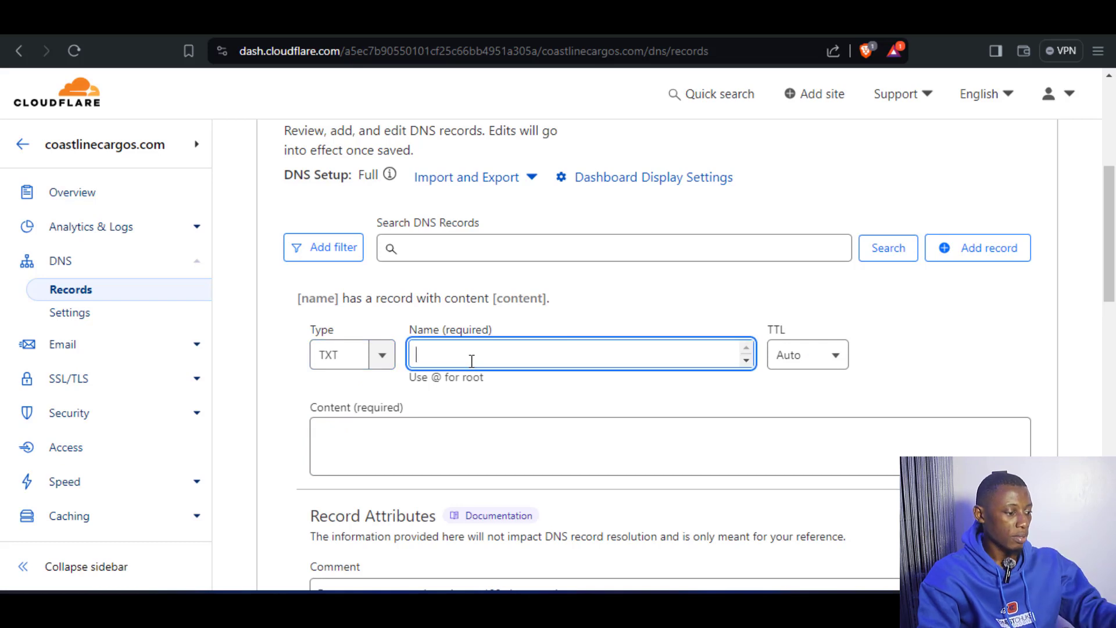
type("@")
left_click(482, 399)
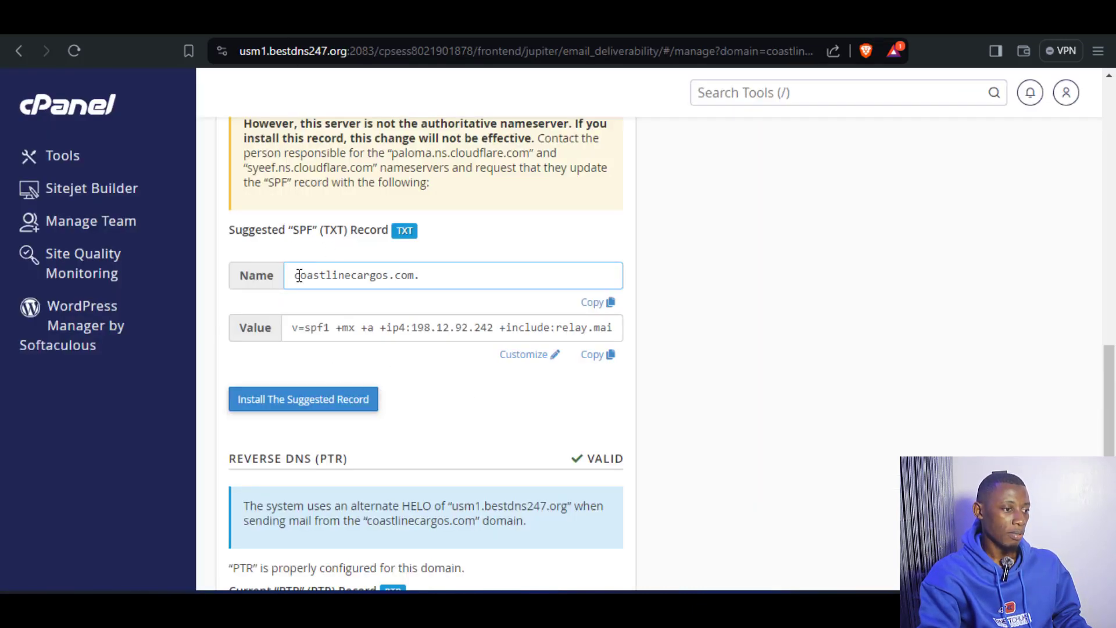
left_click_drag(298, 275, 416, 267)
left_click(443, 256)
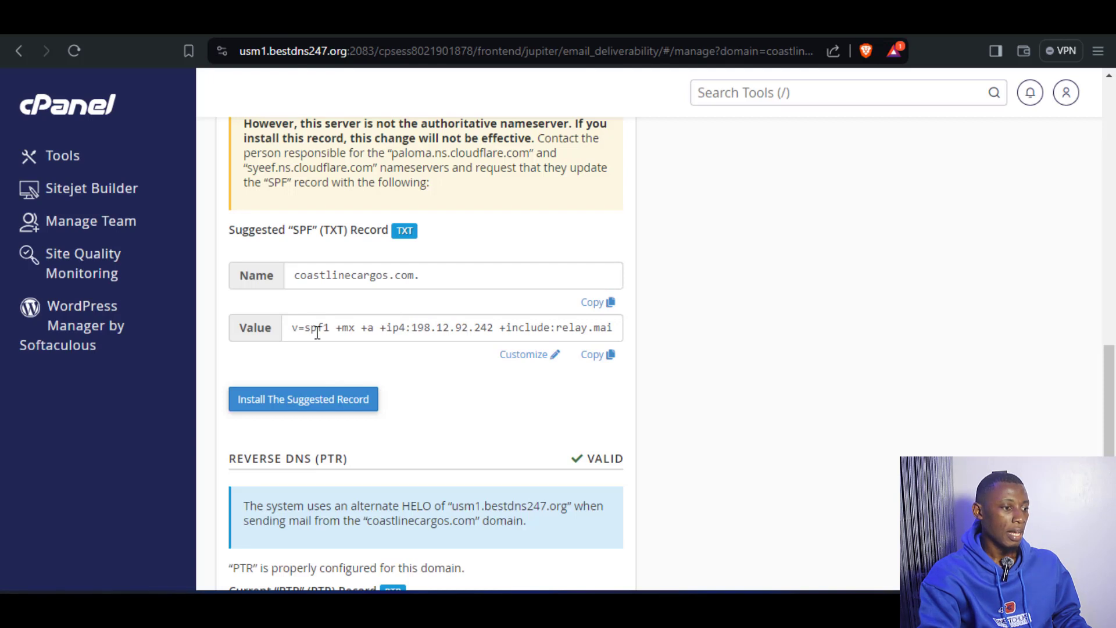
Copy the suggested SPF value from cPanel into the content of Cloudflare's @ TXT record and save the record.
left_click(594, 356)
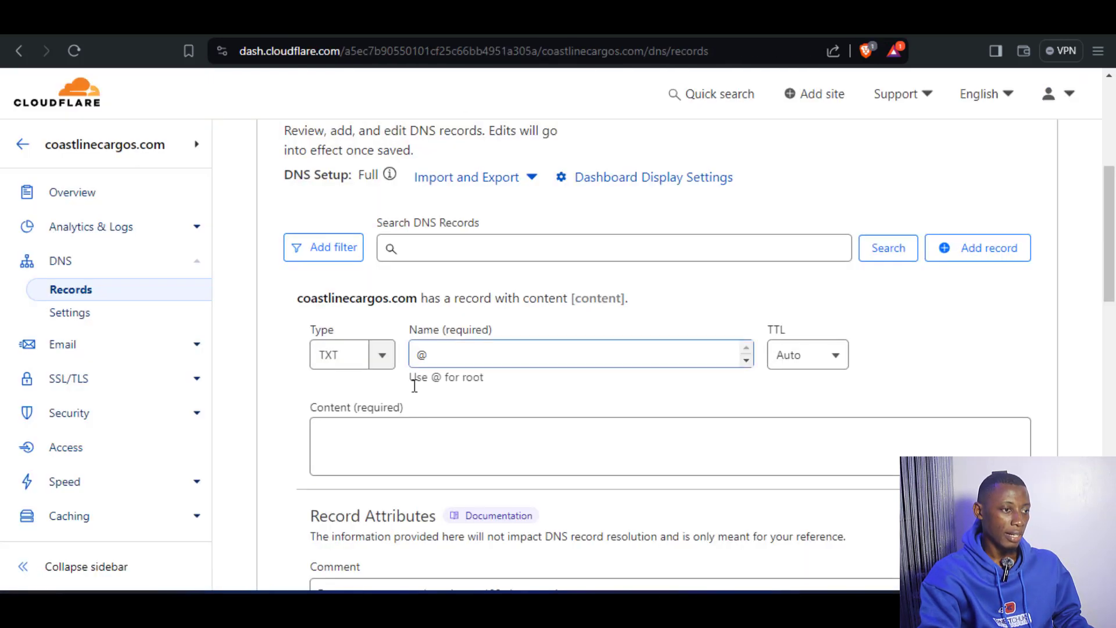
left_click(365, 449)
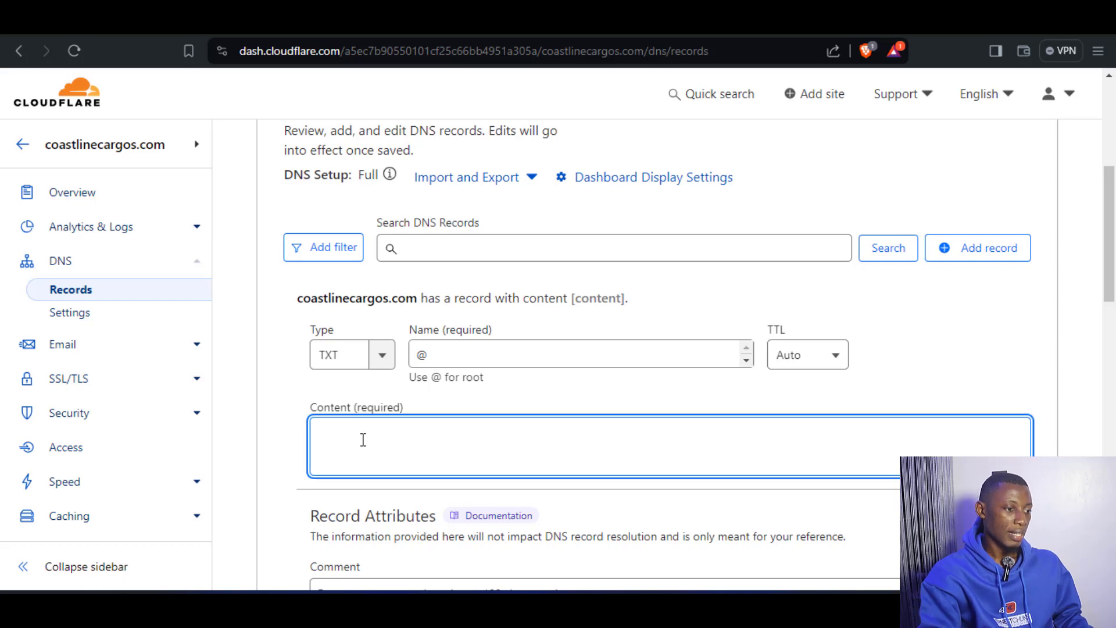
right_click(363, 440)
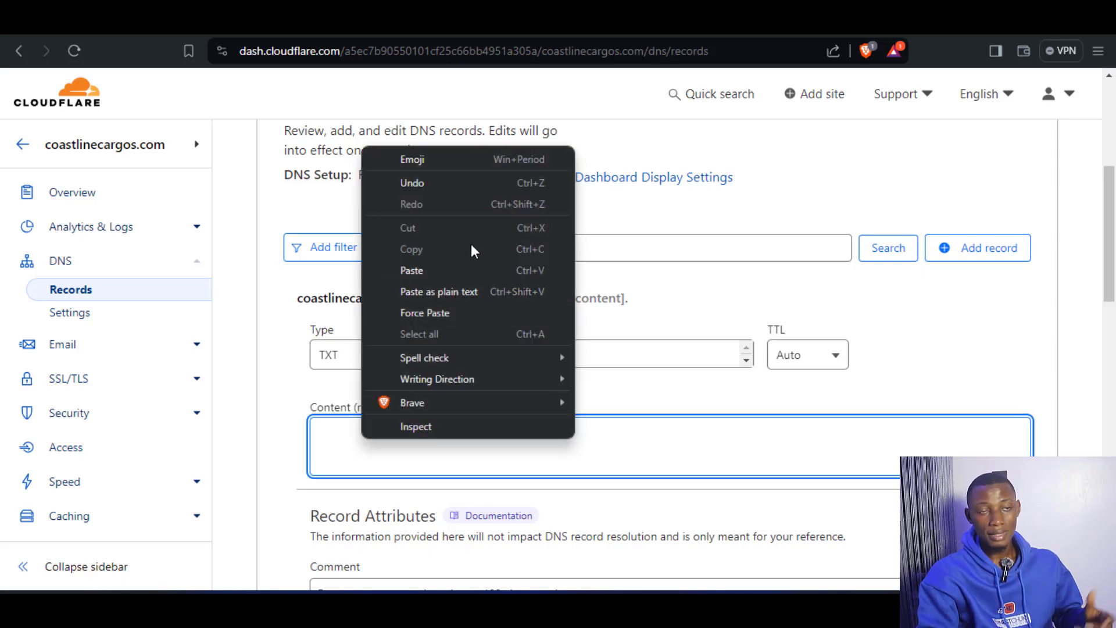
left_click(421, 273)
scroll(506, 469, "down", 1)
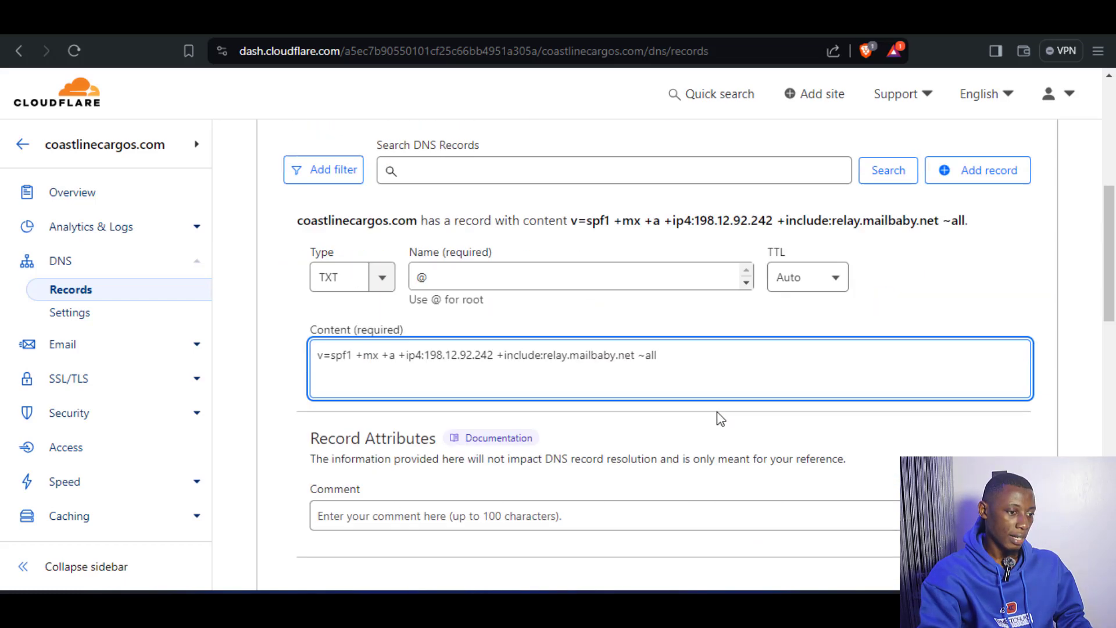
scroll(720, 418, "down", 1)
left_click(1004, 500)
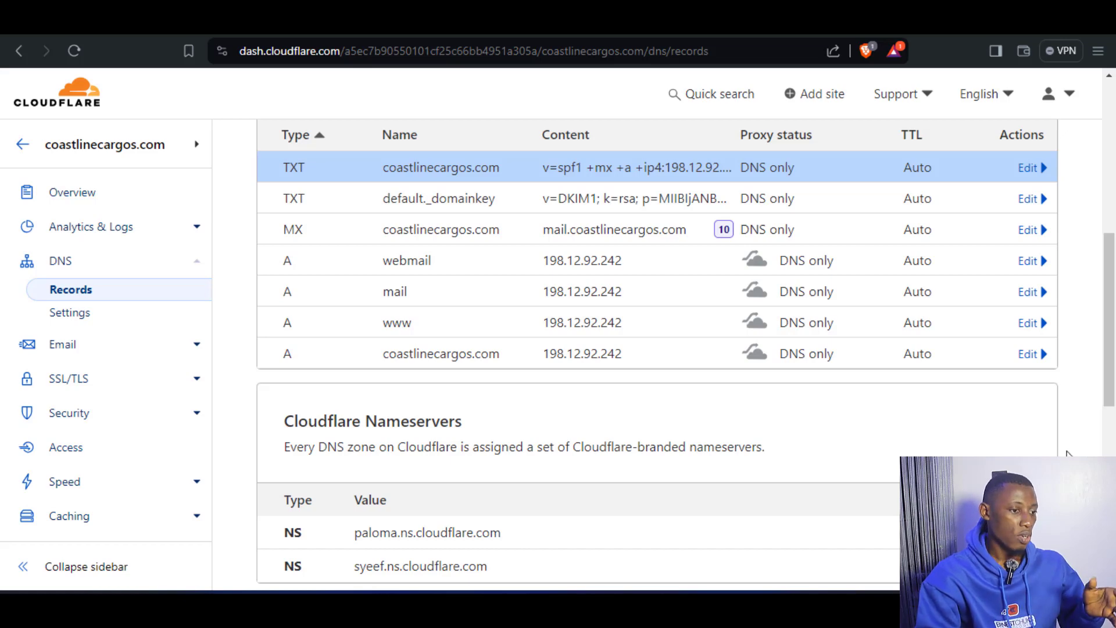
Switch to cPanel's Email Deliverability page and check the DKIM and SPF status of coastlinecargos.com.
scroll(812, 361, "up", 2)
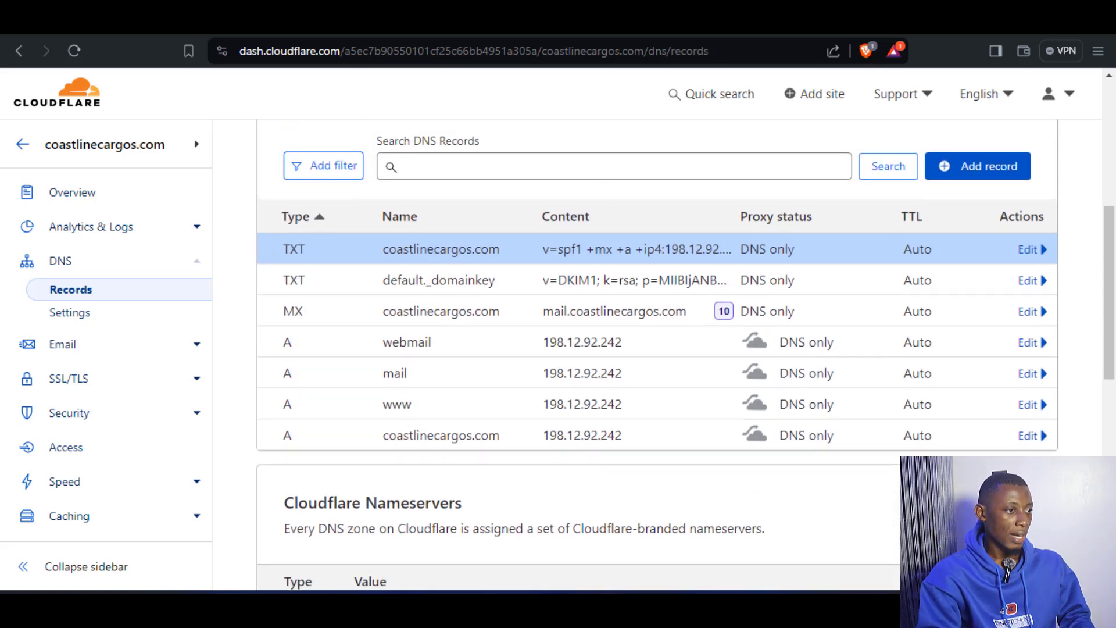
left_click(372, 20)
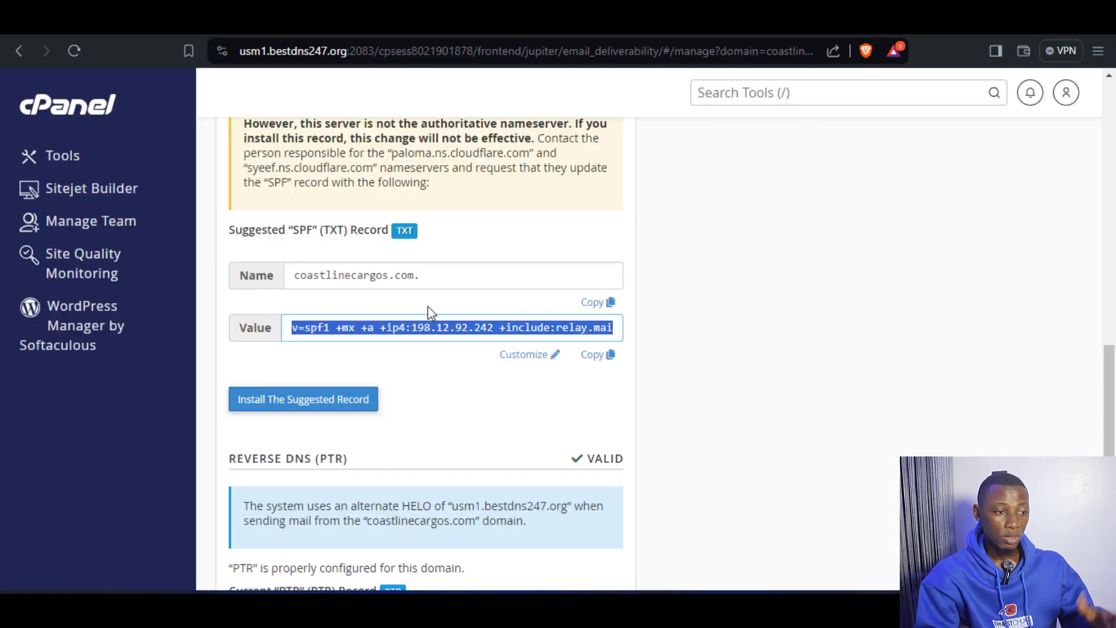
scroll(582, 477, "up", 15)
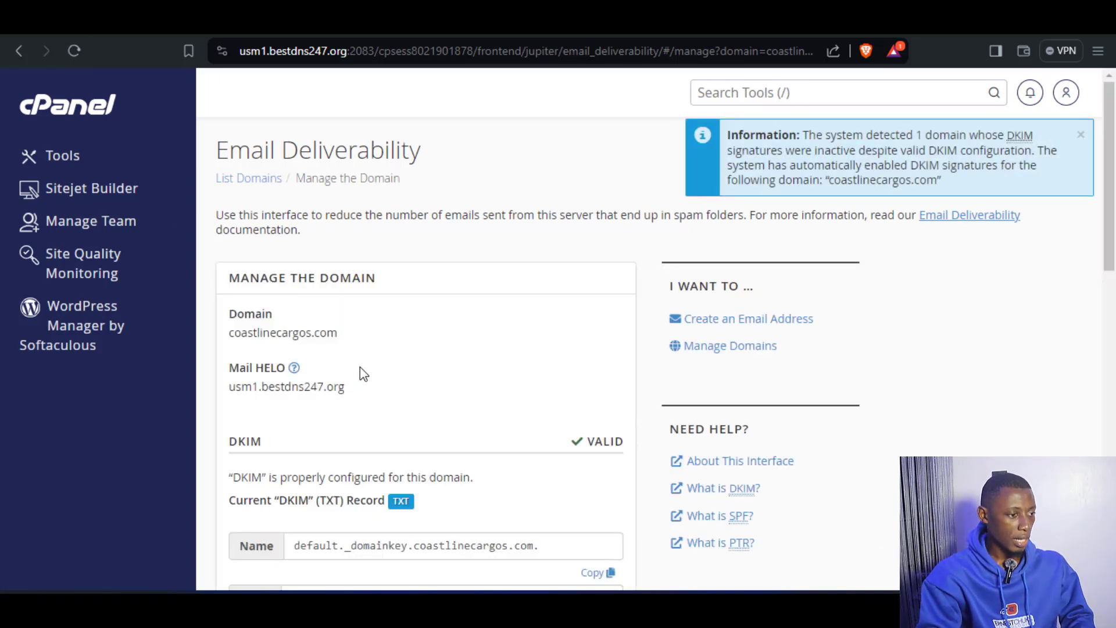
scroll(383, 391, "down", 2)
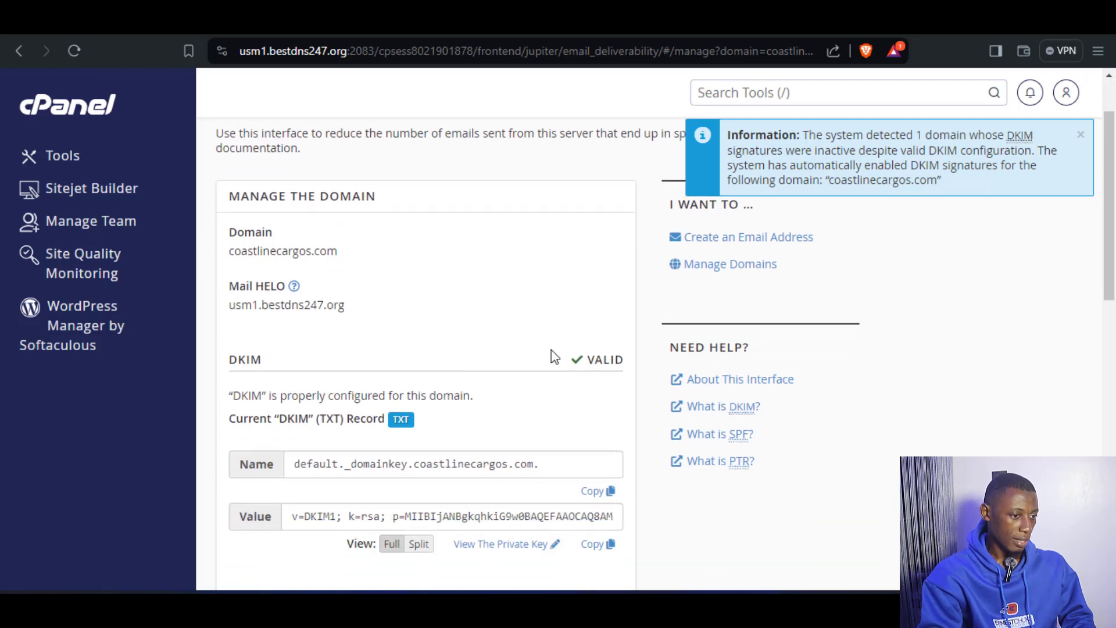
scroll(365, 359, "down", 8)
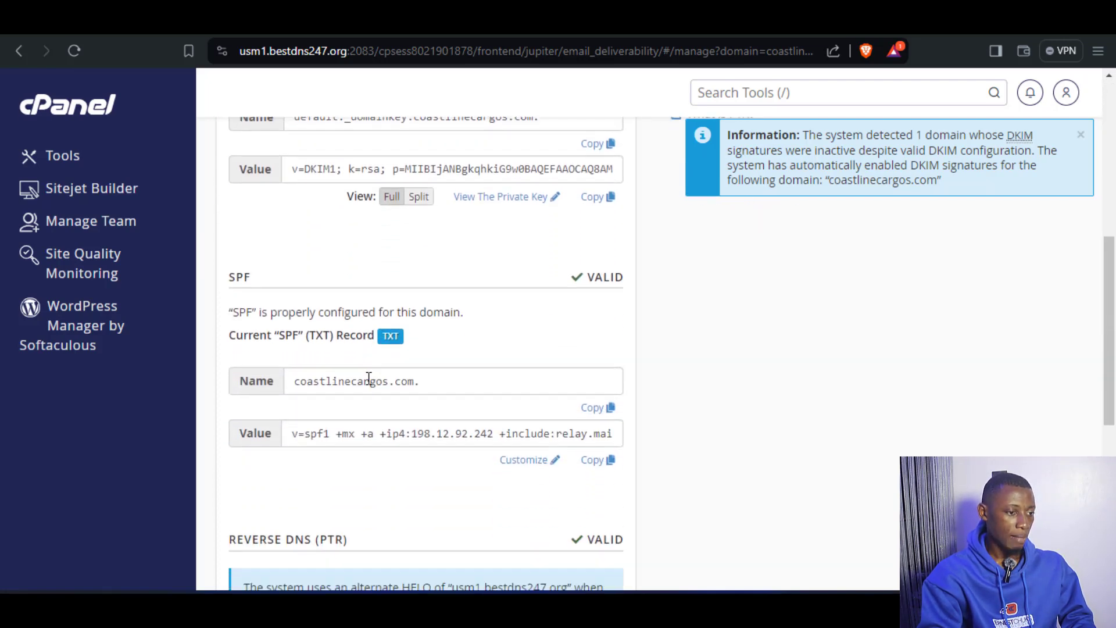
scroll(361, 401, "down", 2)
scroll(349, 361, "up", 6)
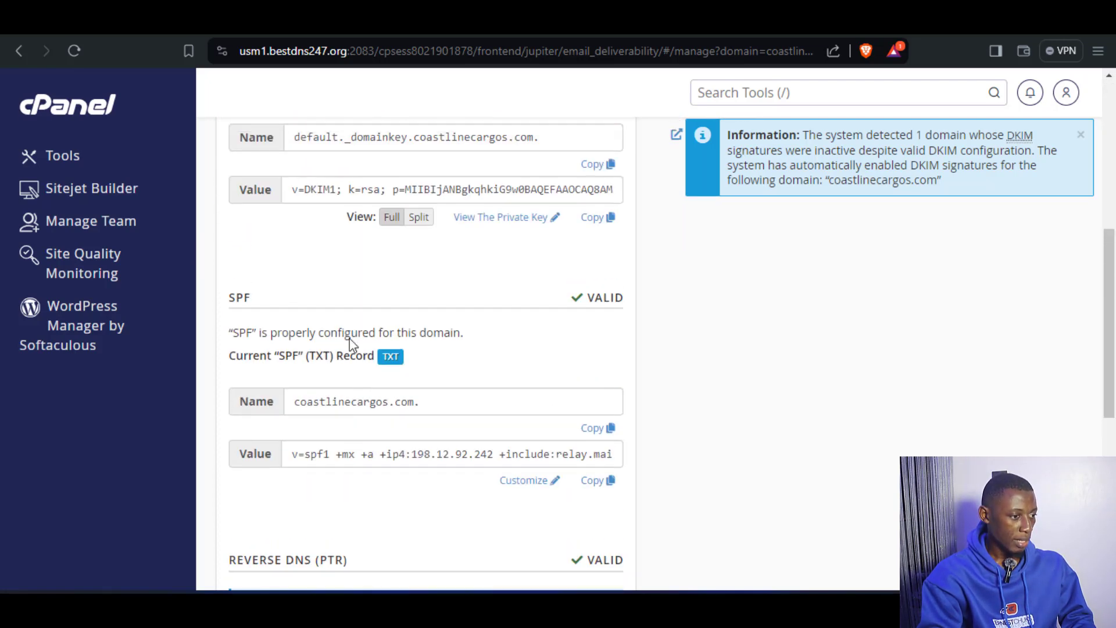
left_click_drag(259, 304, 224, 303)
left_click_drag(554, 298, 629, 301)
left_click_drag(587, 298, 613, 298)
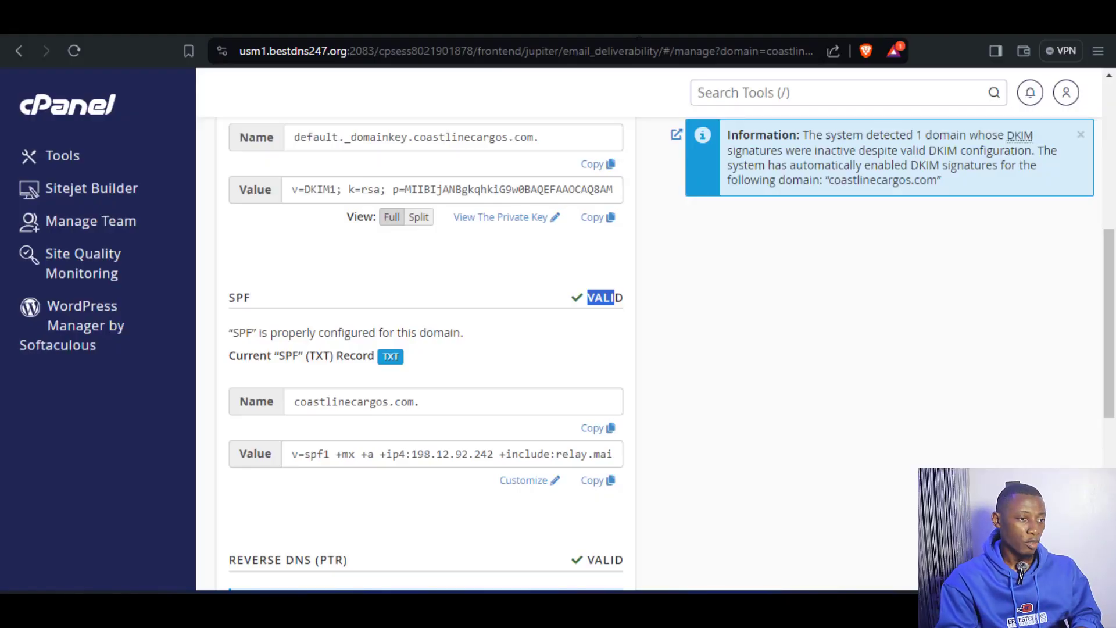
Search the web for dmarcguide in a new browser tab and find the domain entry on dmarcguide.globalcyberalliance.org.
key("ctrl+t")
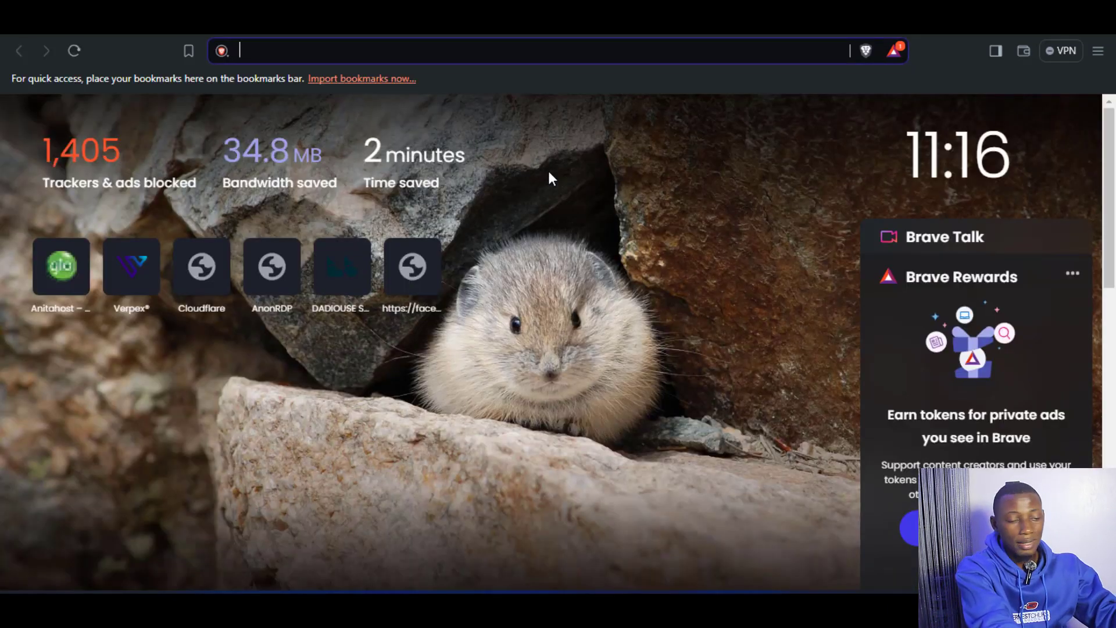
type("dmarc")
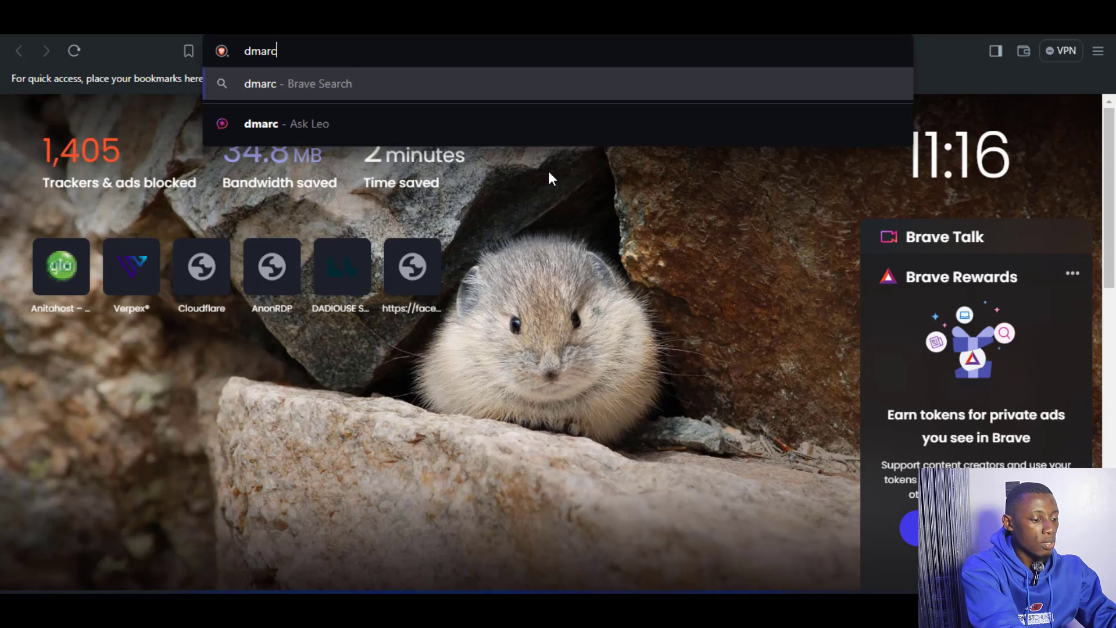
type("guide")
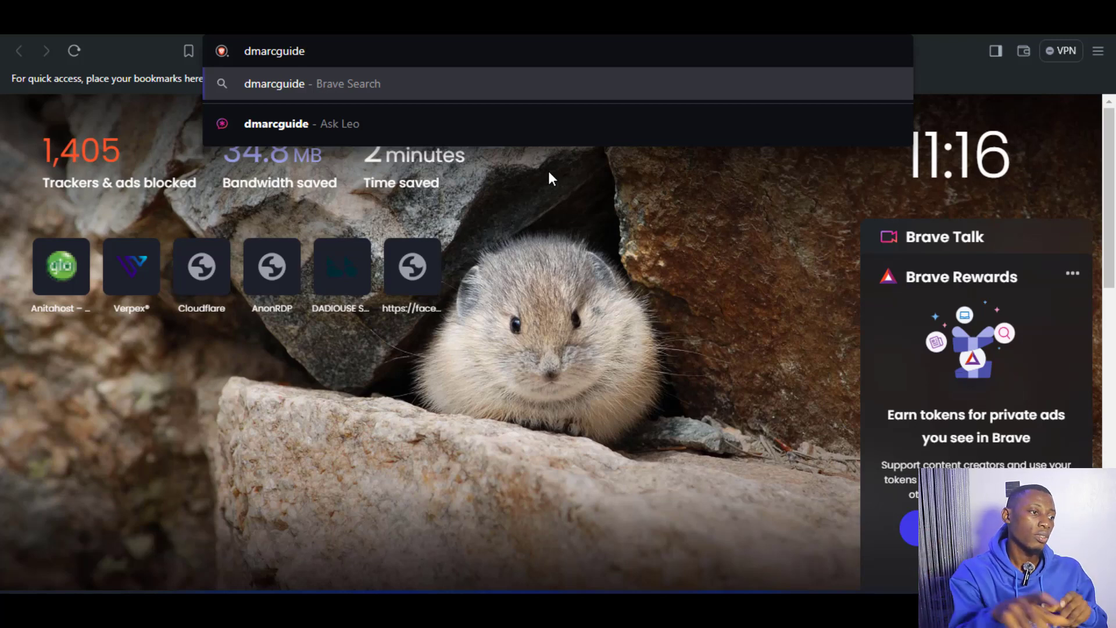
key("Return")
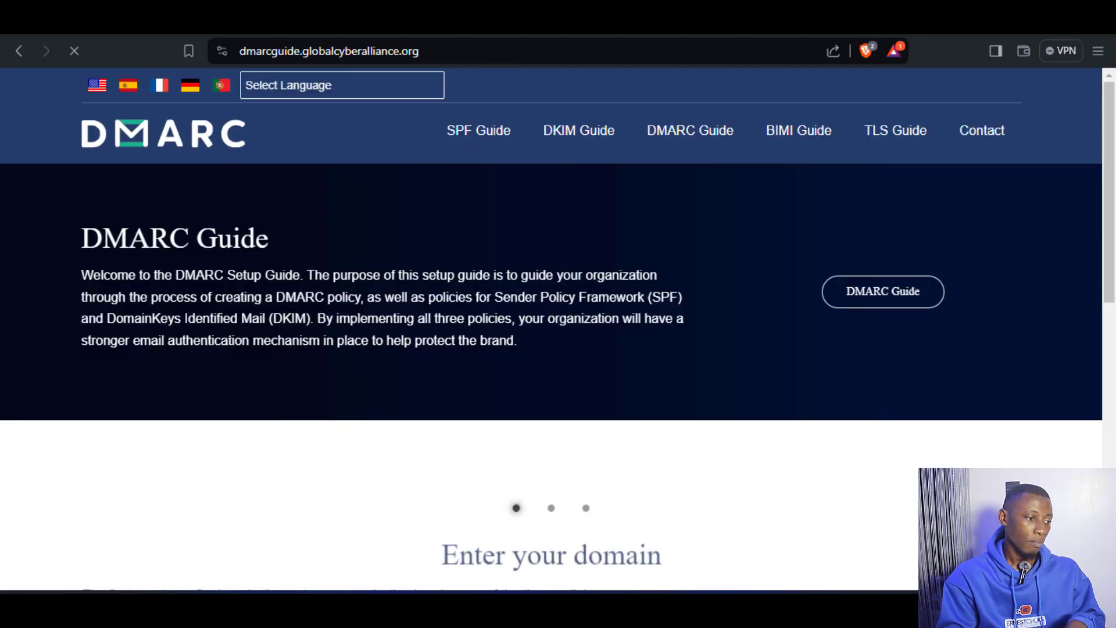
scroll(519, 352, "down", 2)
scroll(519, 351, "down", 1)
scroll(519, 351, "up", 2)
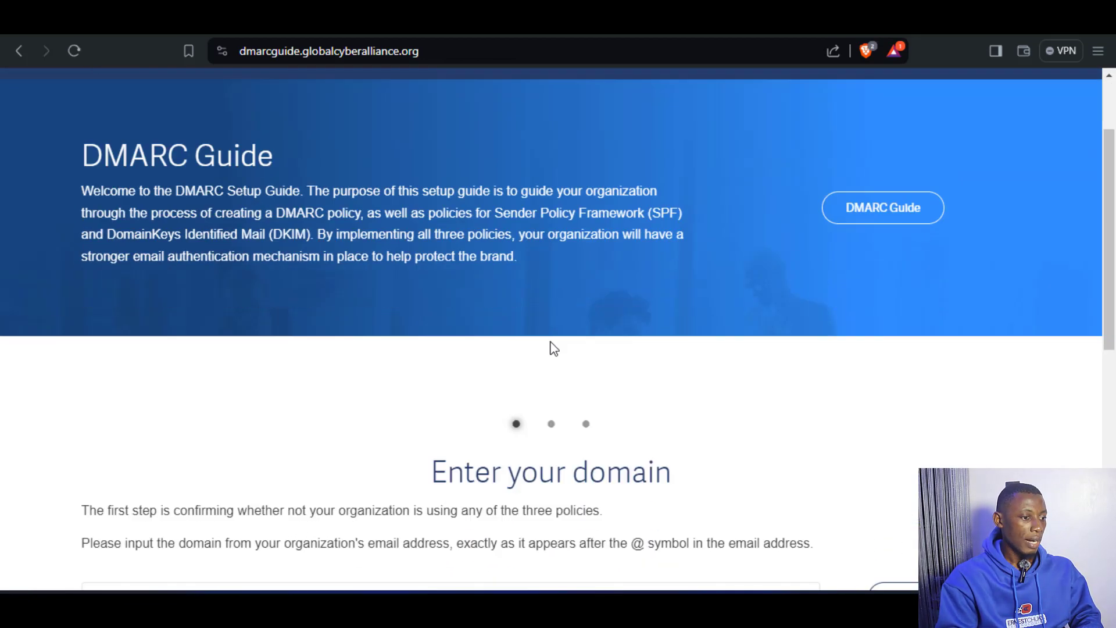
scroll(415, 220, "down", 4)
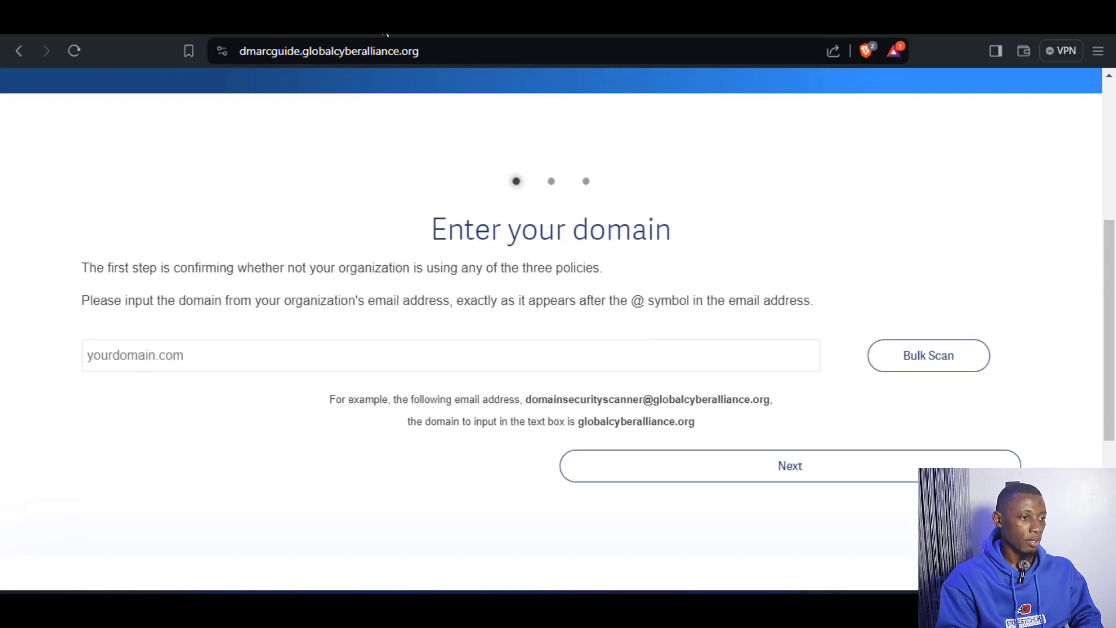
Copy the domain name coastlinecargos.com from the AnonRDP client area into the DMARC guide and scan it.
left_click(373, 19)
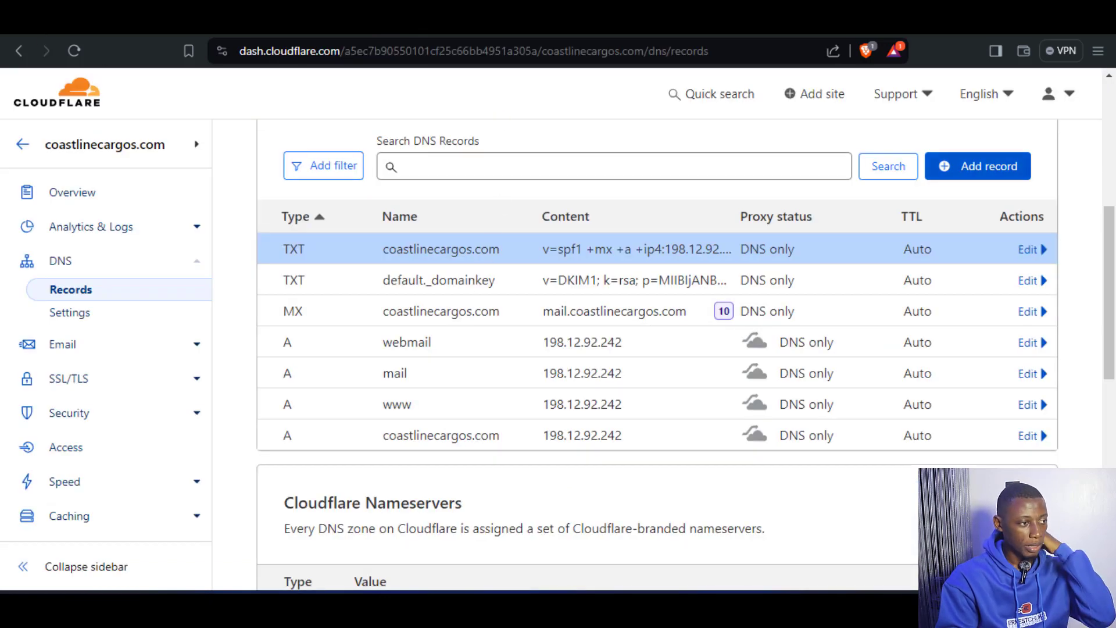
left_click(133, 19)
left_click_drag(697, 169, 417, 170)
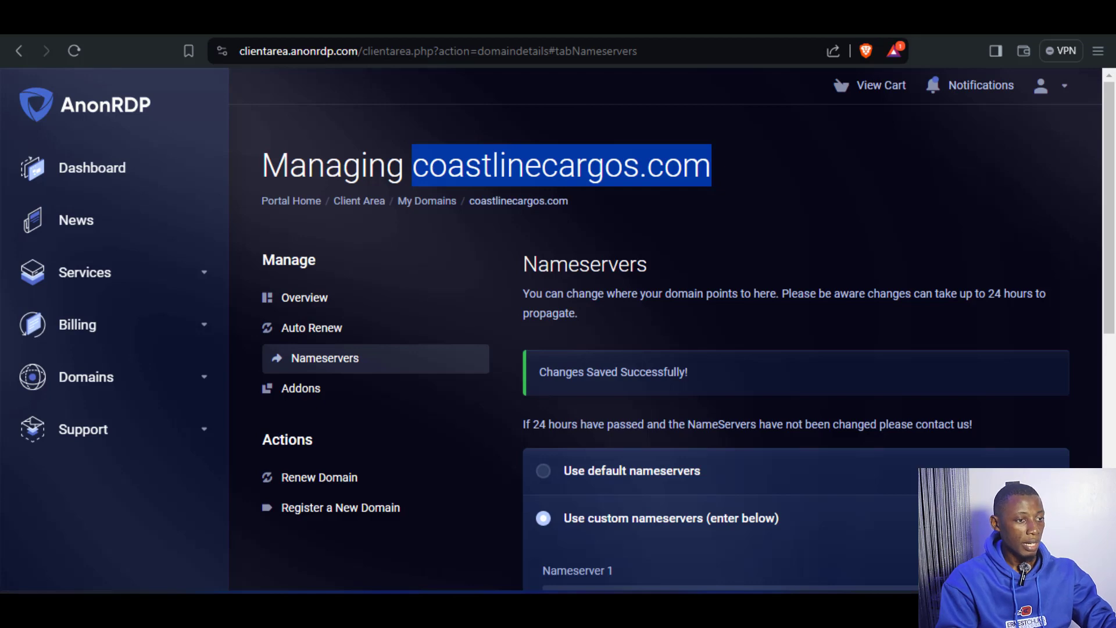
left_click(505, 18)
right_click(355, 357)
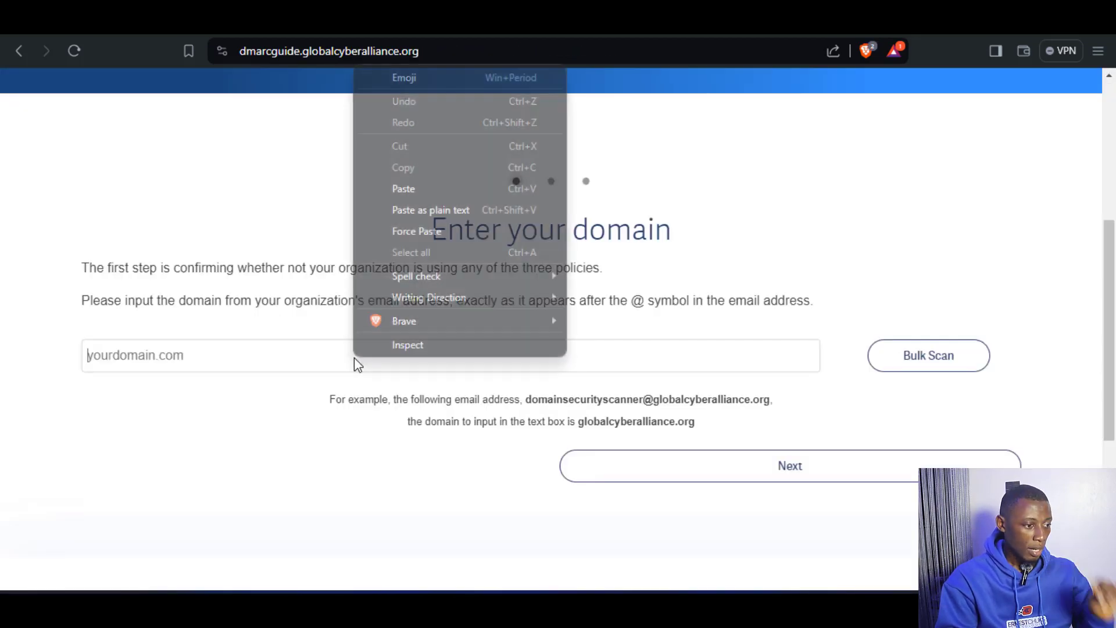
left_click(441, 193)
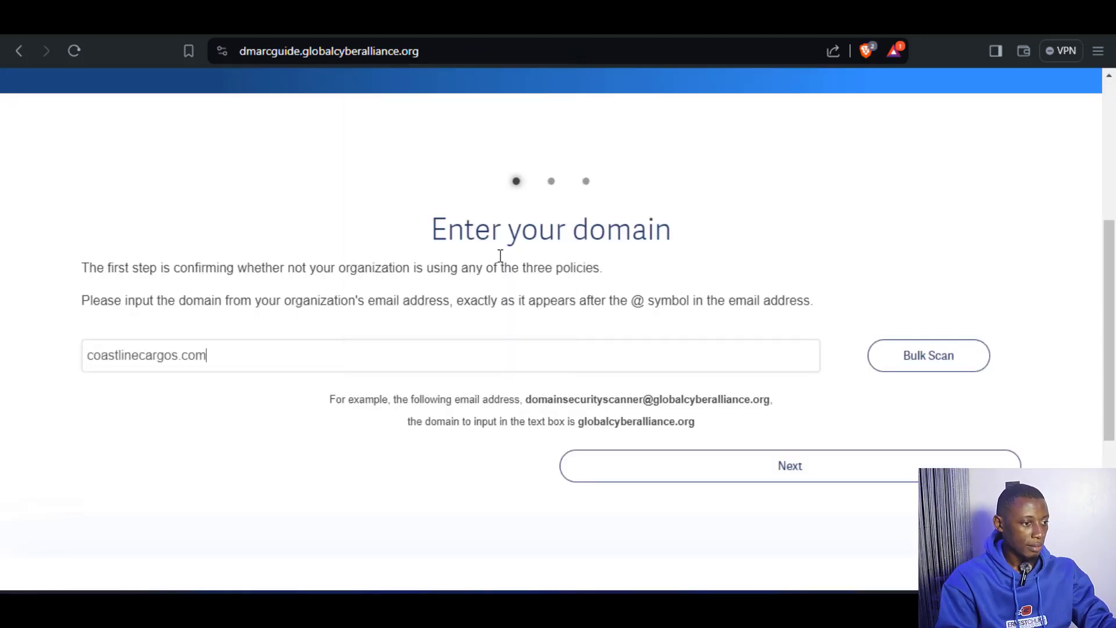
left_click(826, 473)
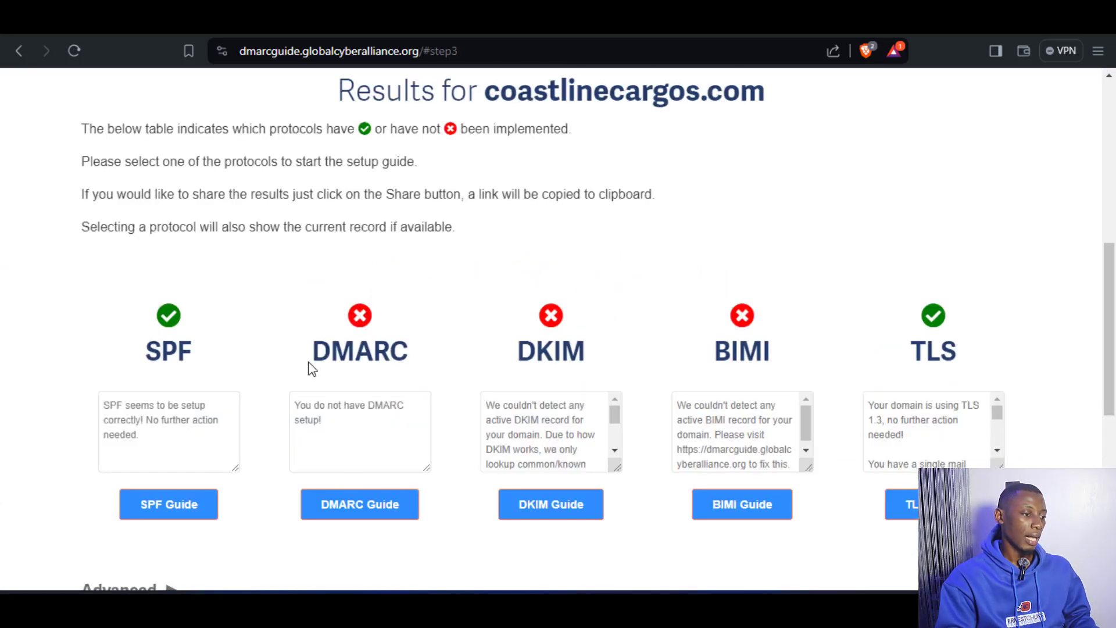
Open the DMARC setup guide from the scan results and start creating a policy for coastlinecargos.com.
left_click_drag(310, 367, 415, 339)
left_click(420, 339)
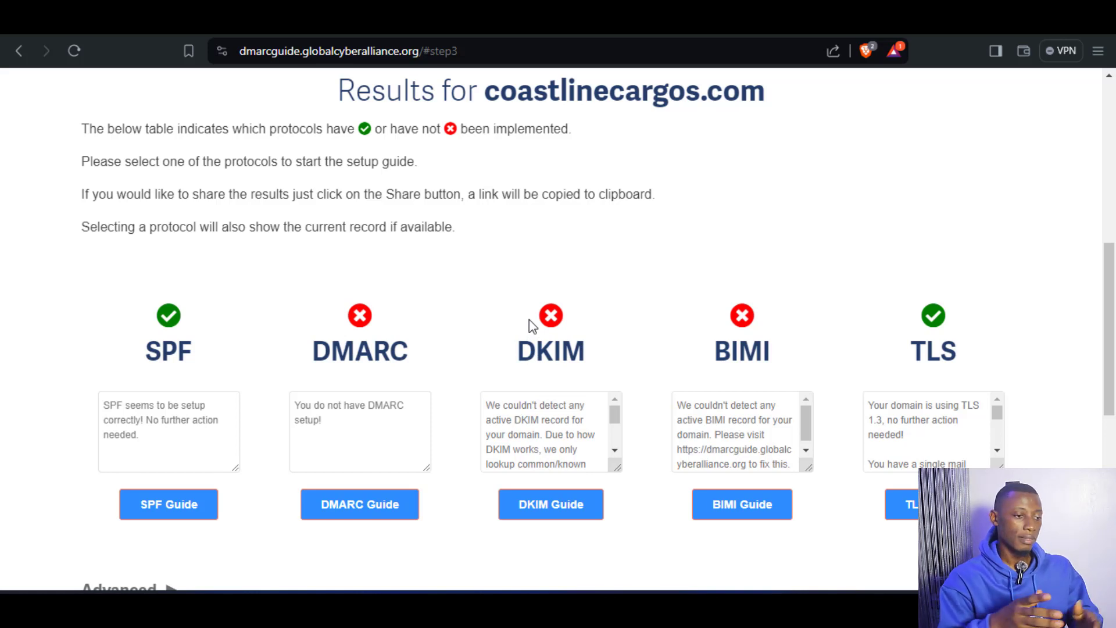
left_click(346, 504)
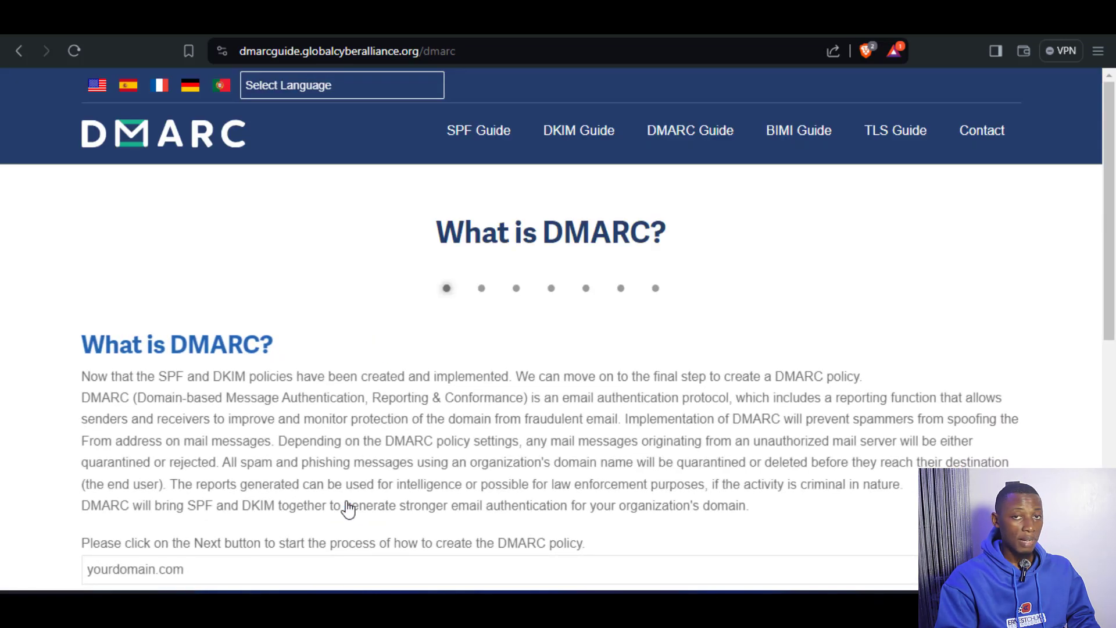
scroll(348, 506, "down", 3)
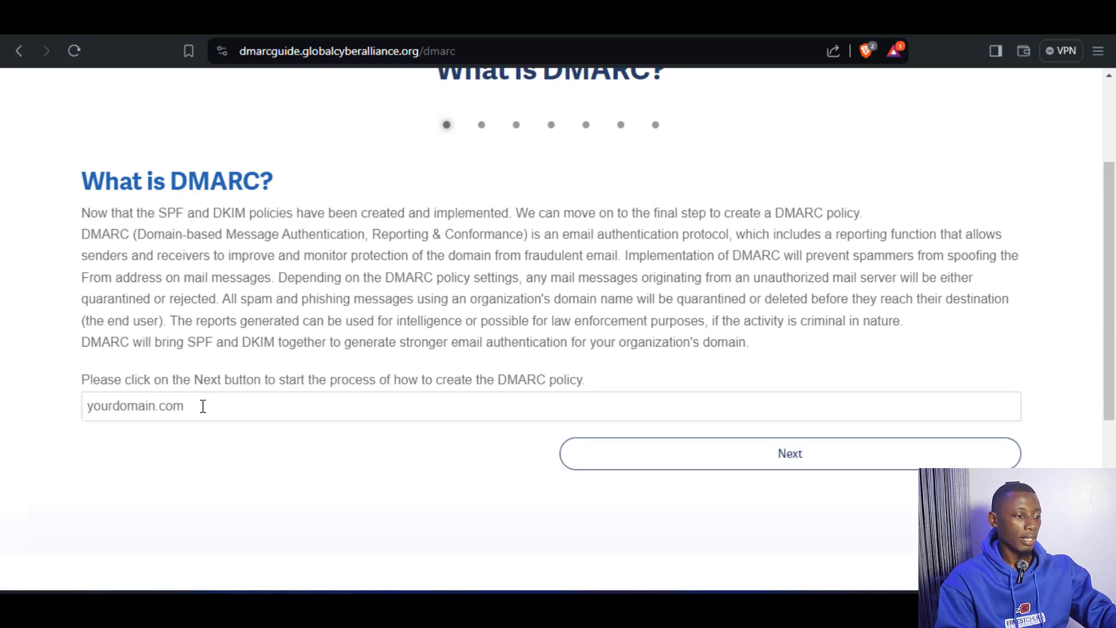
left_click(203, 406)
key("ctrl+v")
left_click(875, 445)
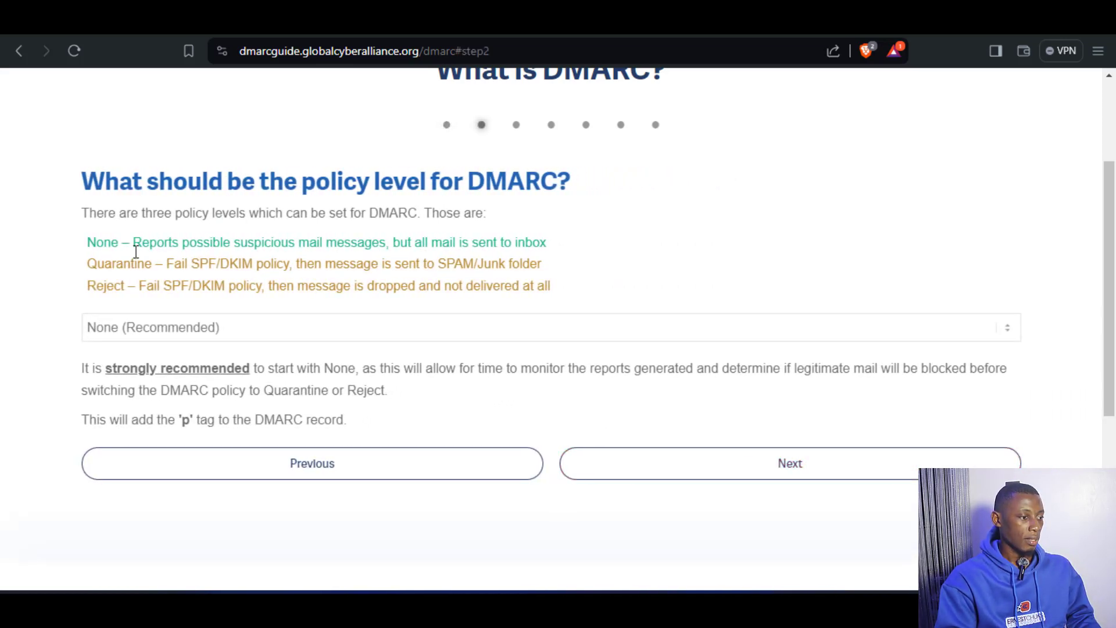
Set the DMARC policy level to Reject and continue the setup guide.
left_click(178, 334)
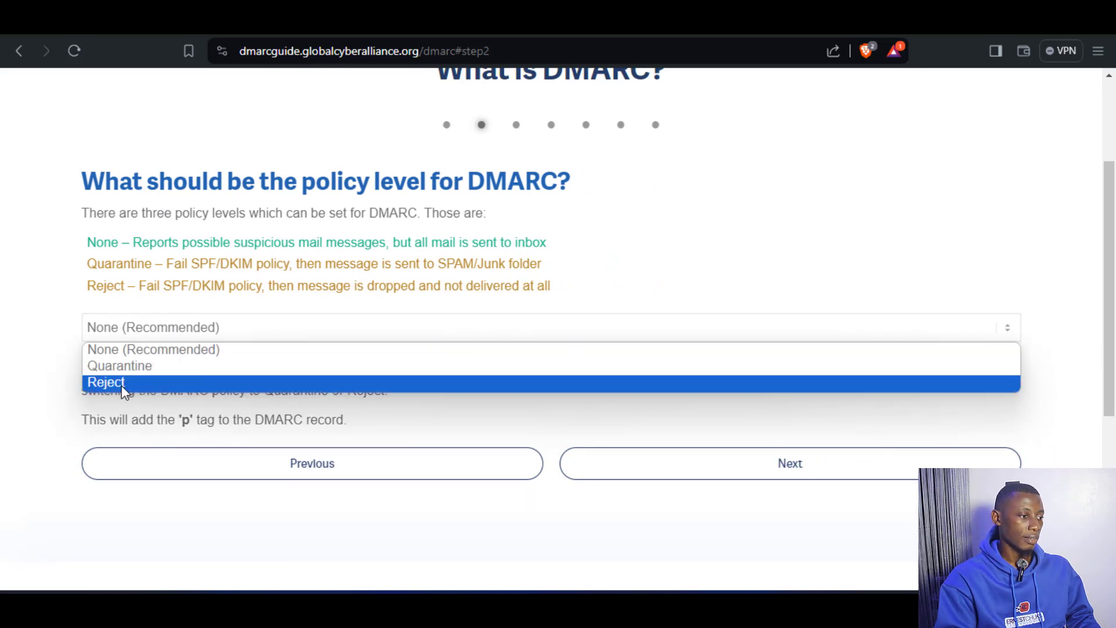
left_click(106, 382)
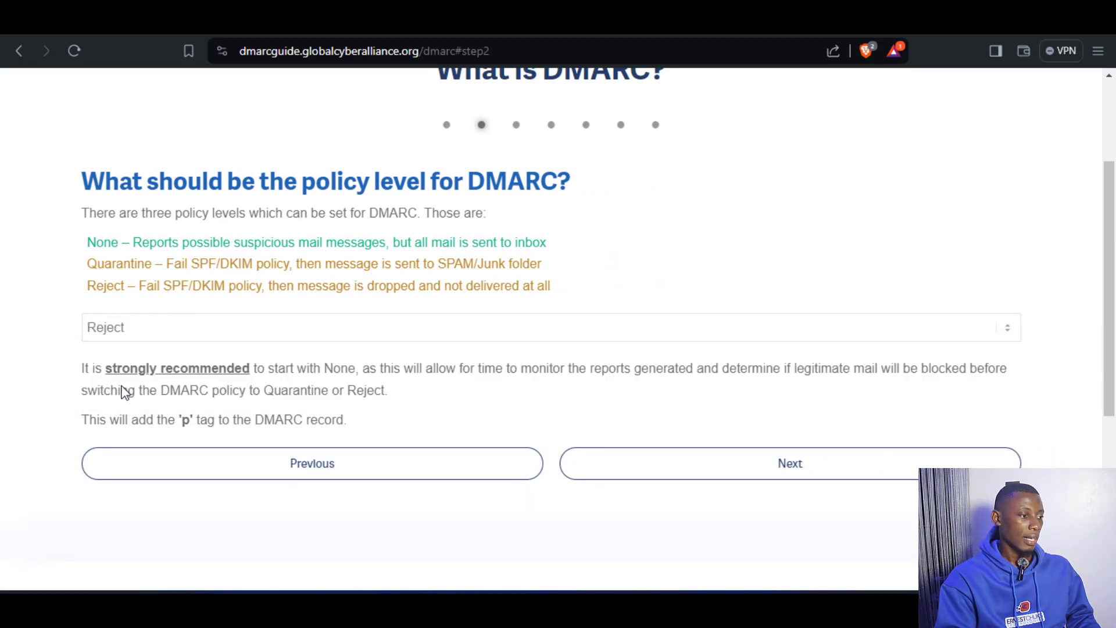
left_click(774, 473)
Leave the report e-mail addresses blank, set the DMARC policy for subdomains to Reject, and continue to the optional settings.
scroll(633, 407, "down", 5)
left_click(751, 486)
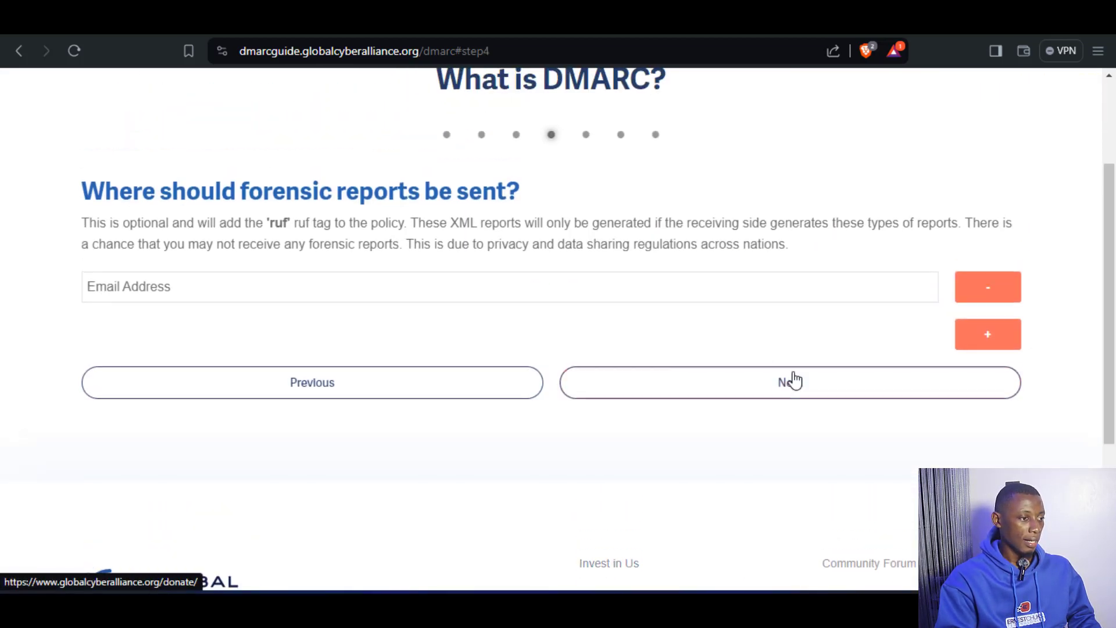
left_click(791, 392)
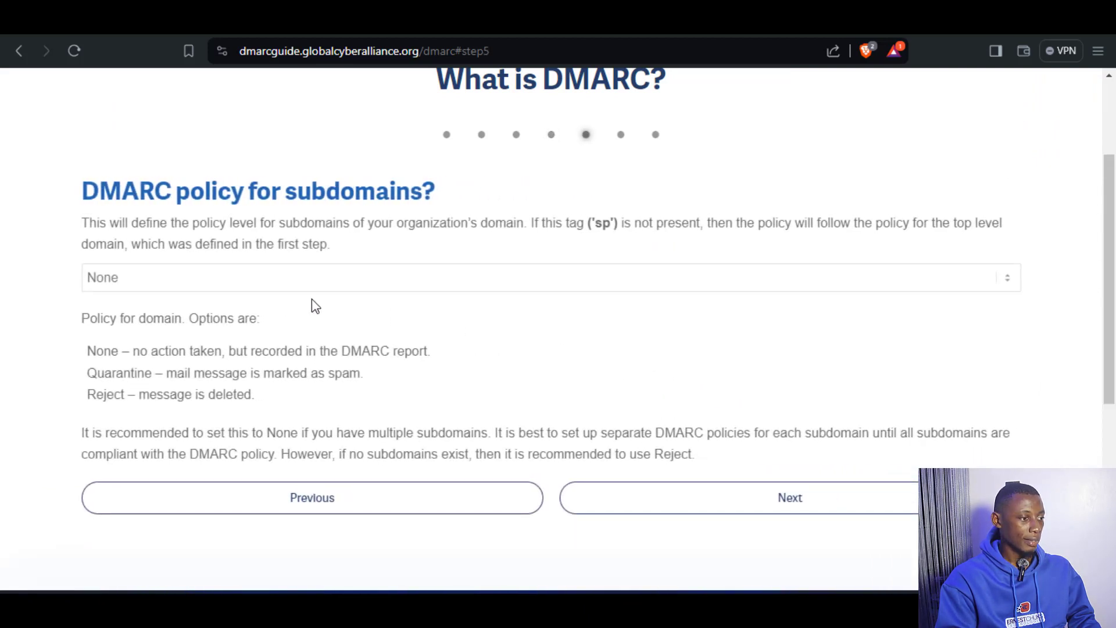
left_click(111, 287)
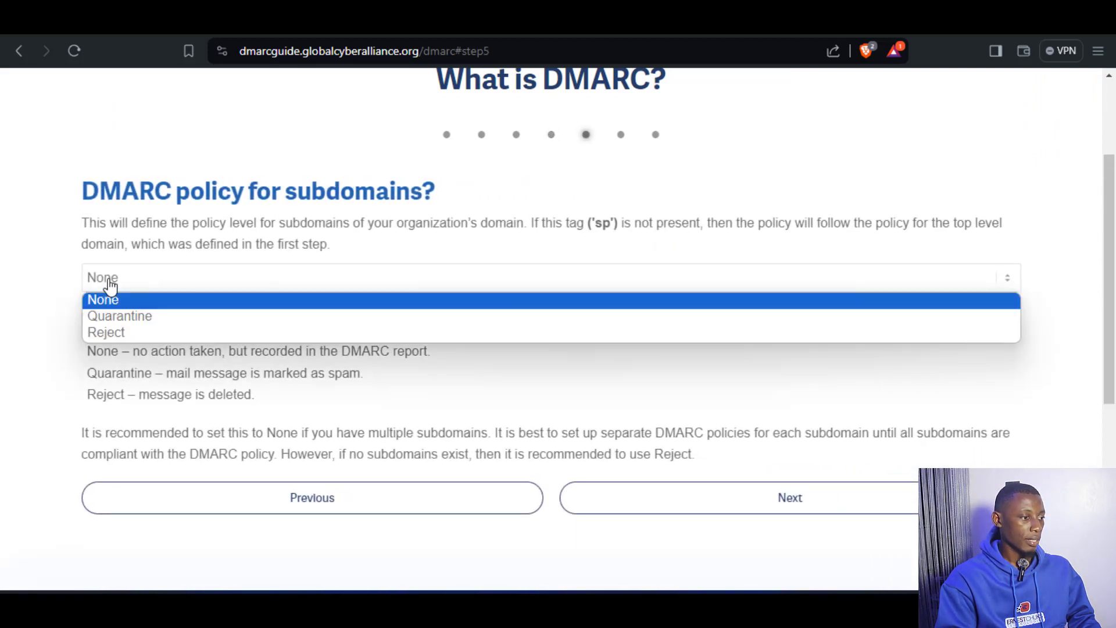
left_click(99, 336)
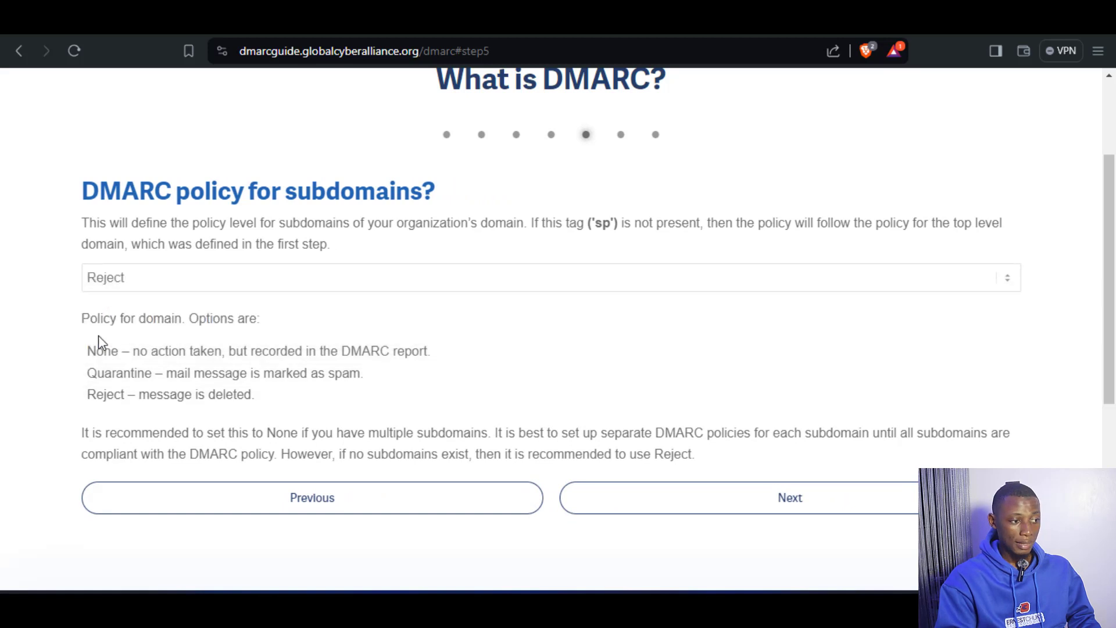
left_click(851, 505)
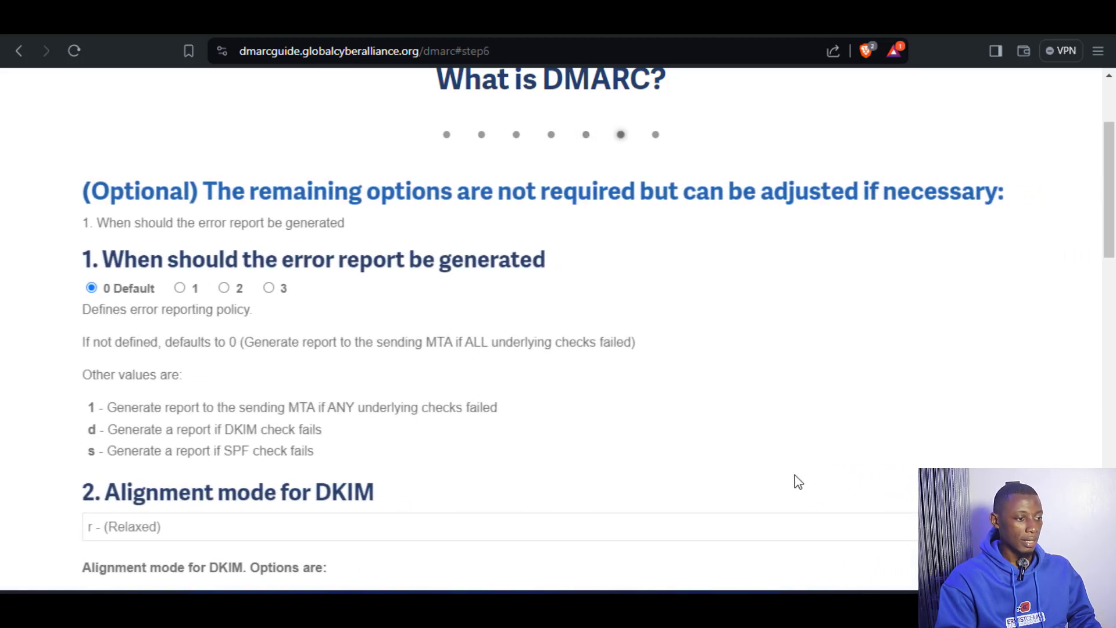
Set the alignment modes for DKIM and SPF to s - (Strict) and finish the DMARC setup guide.
scroll(249, 316, "down", 3)
scroll(245, 318, "down", 1)
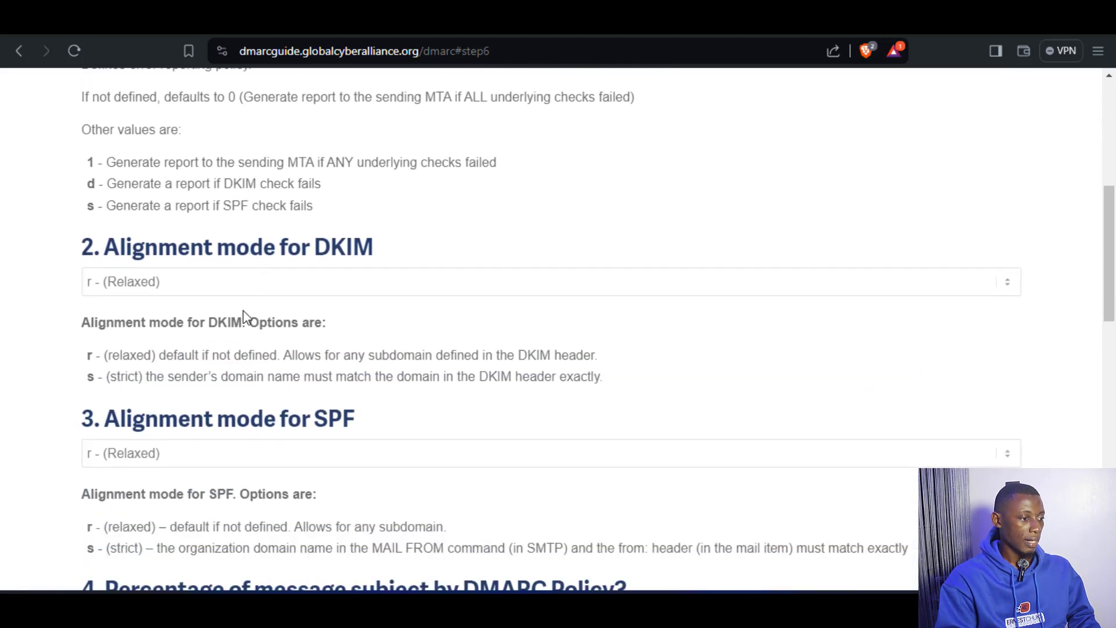
left_click(235, 288)
left_click(193, 321)
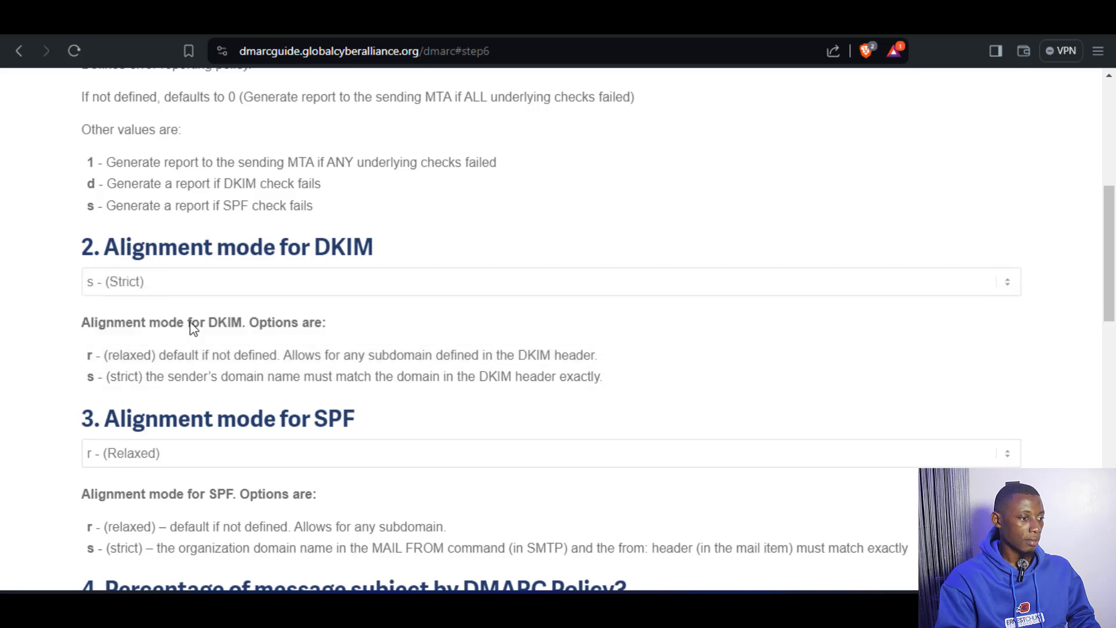
scroll(556, 335, "down", 1)
left_click(294, 375)
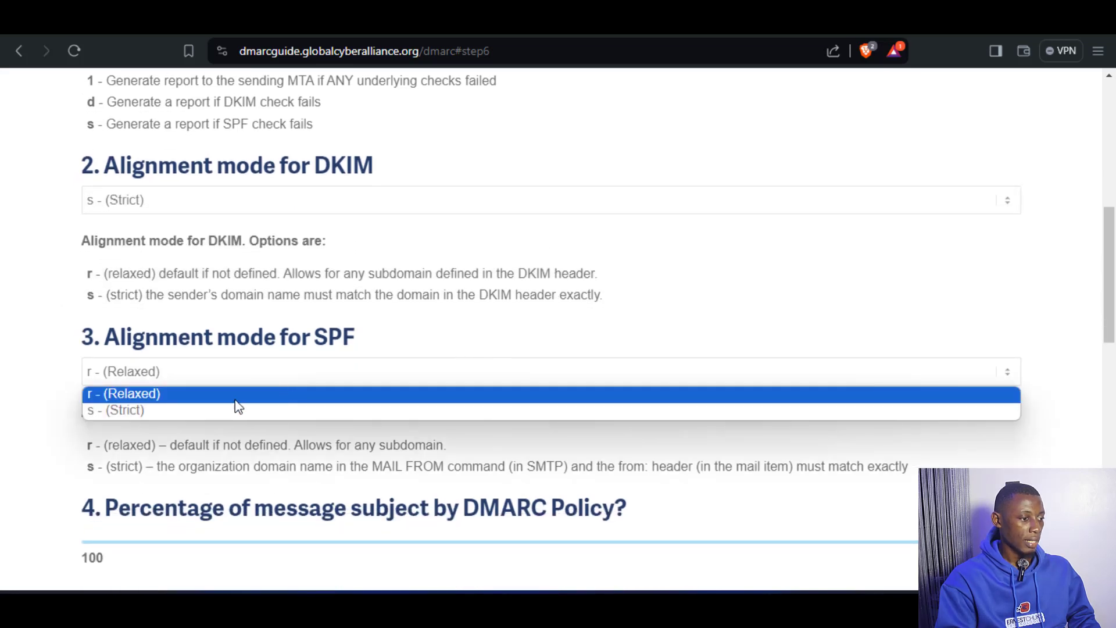
left_click(218, 414)
scroll(551, 374, "down", 7)
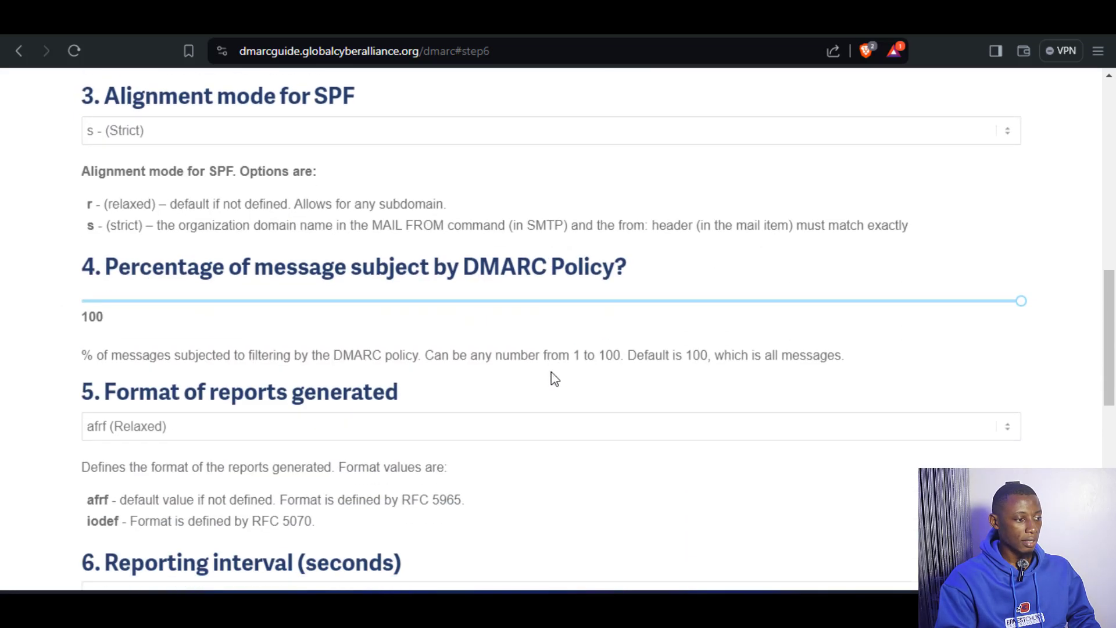
scroll(552, 371, "down", 2)
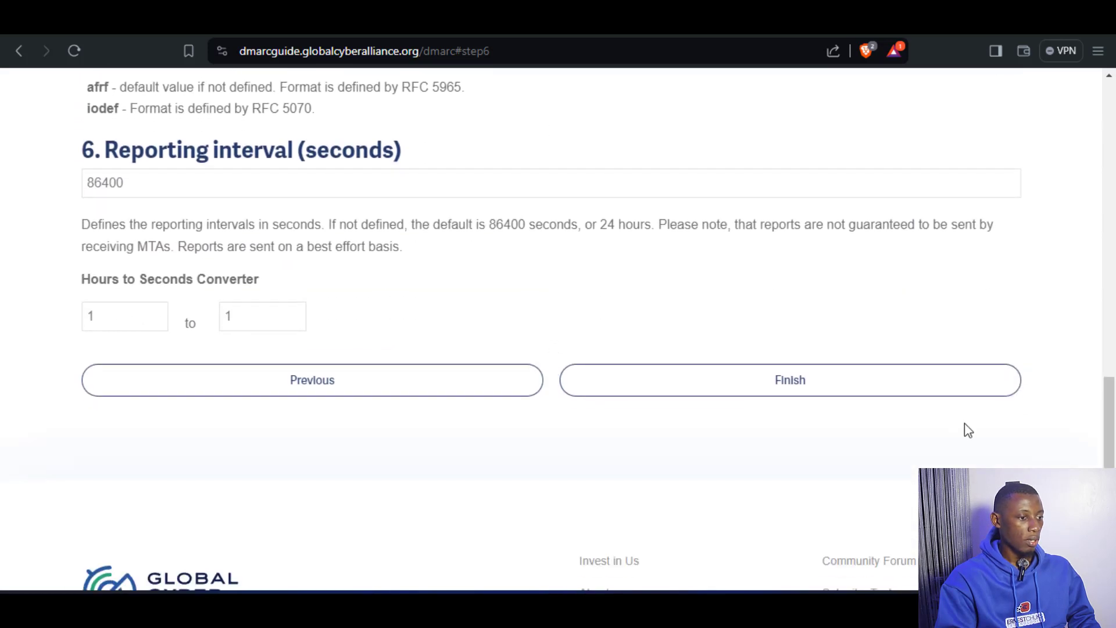
left_click(783, 381)
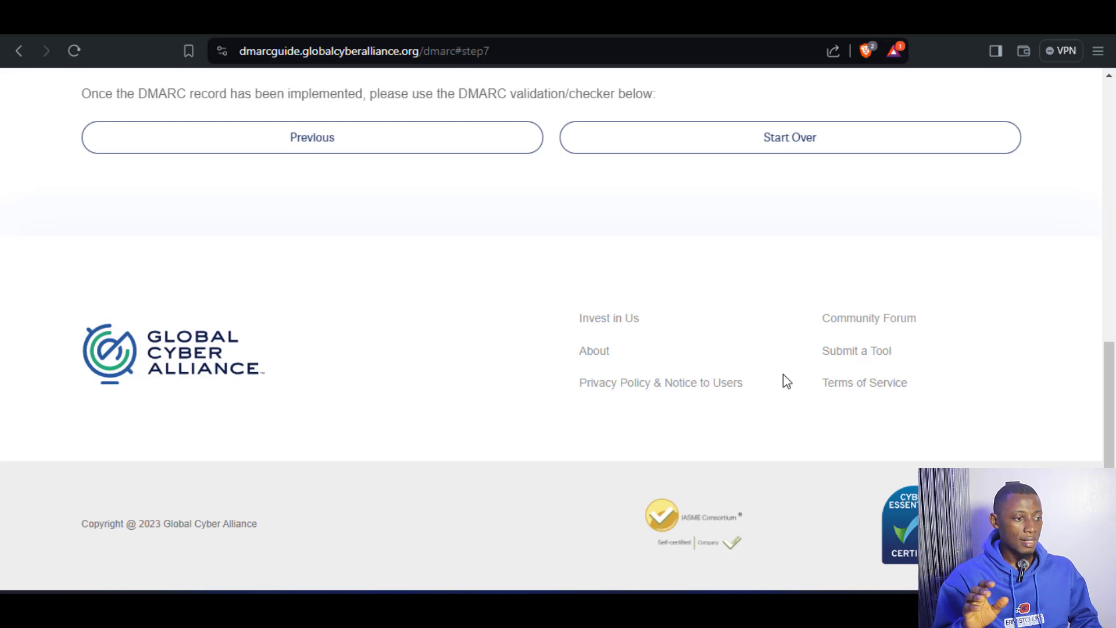
Copy the host name _dmarc from the generated DMARC TXT record.
scroll(783, 374, "up", 5)
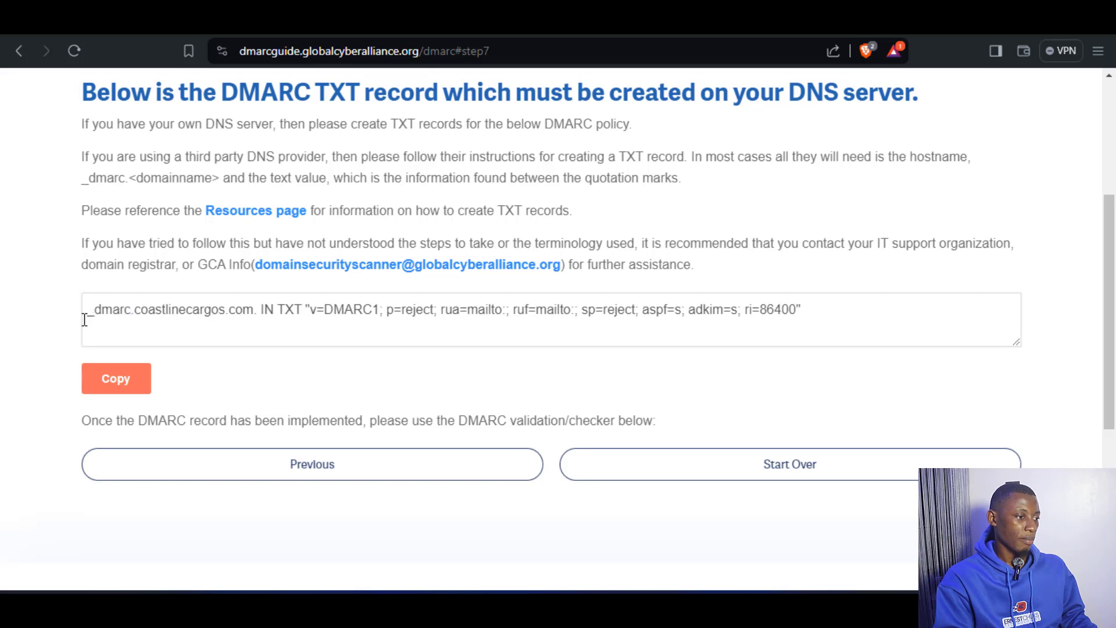
left_click_drag(86, 314, 136, 319)
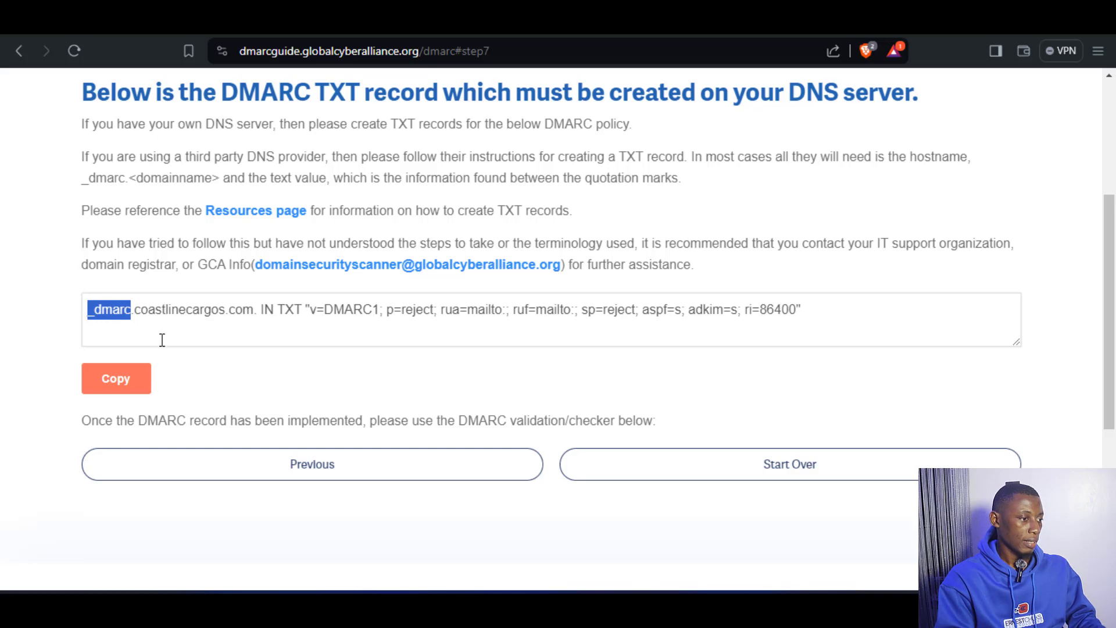
right_click(112, 315)
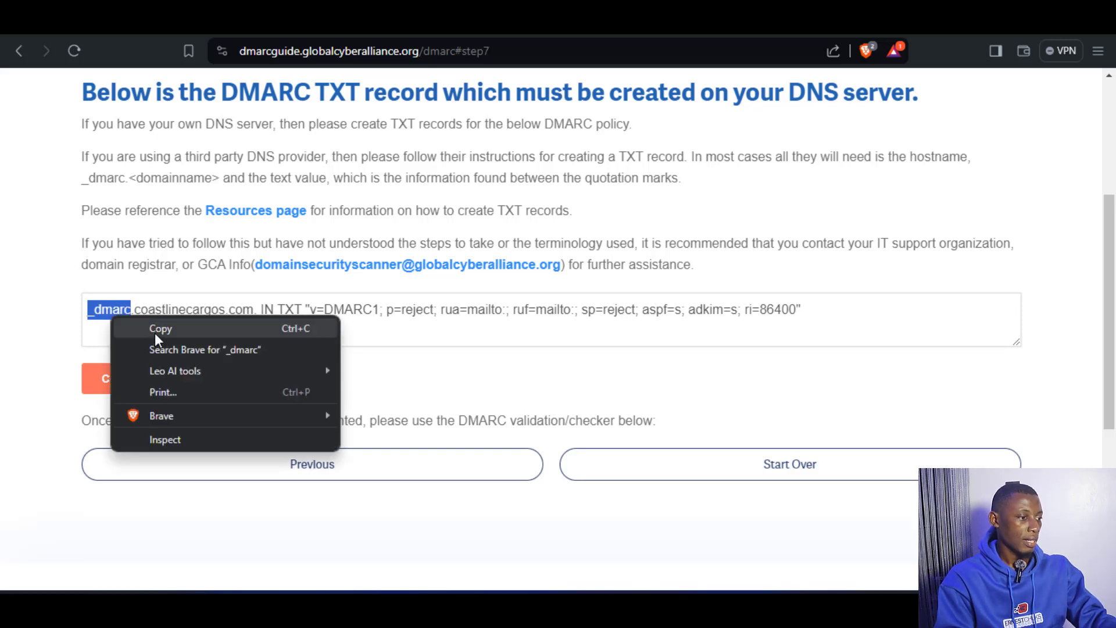
left_click(154, 332)
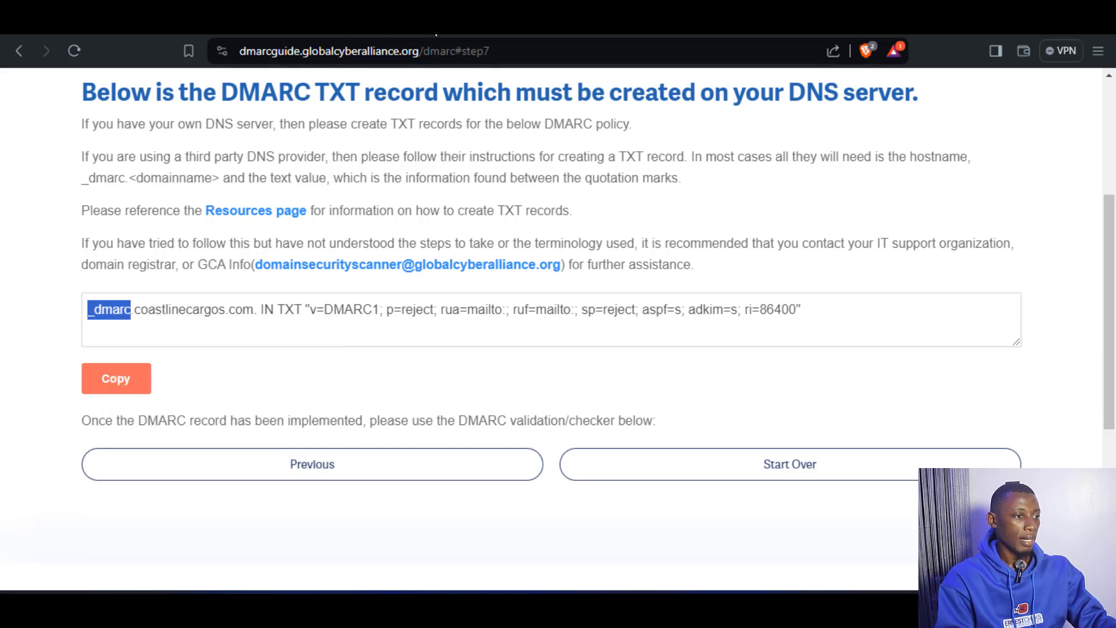
Switch to the Cloudflare DNS records of coastlinecargos.com and start a new TXT record named _dmarc.
left_click(431, 21)
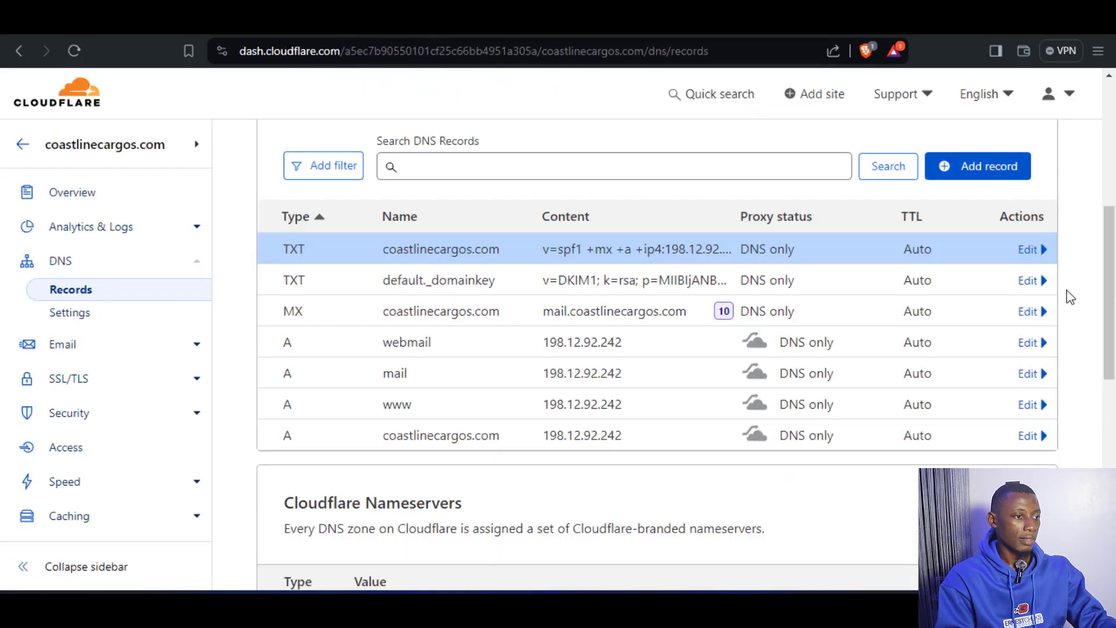
left_click(975, 168)
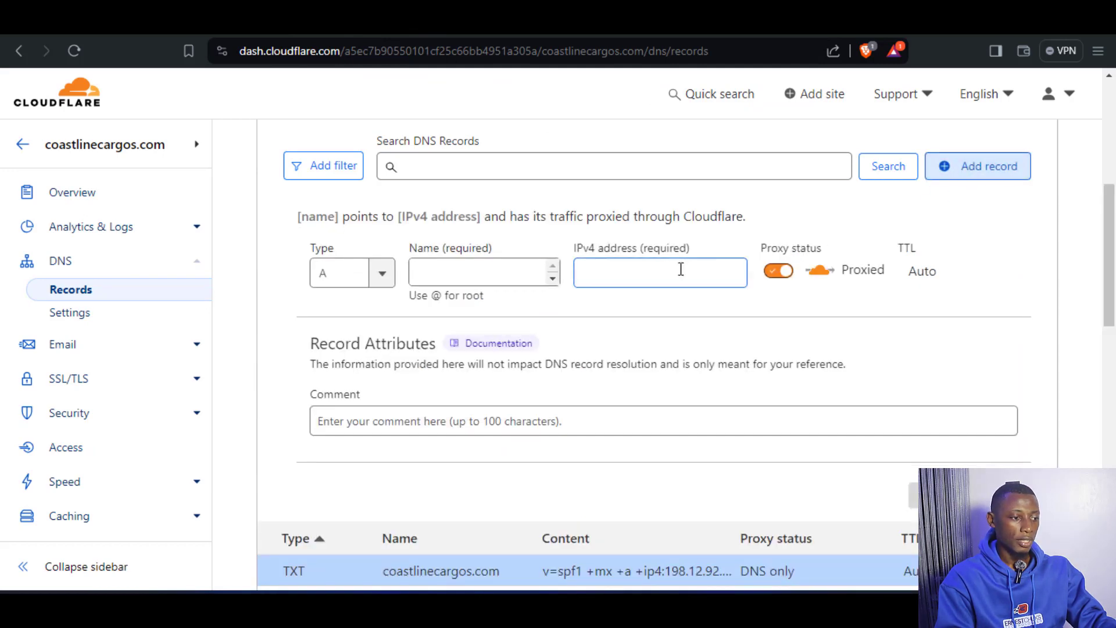
left_click(379, 285)
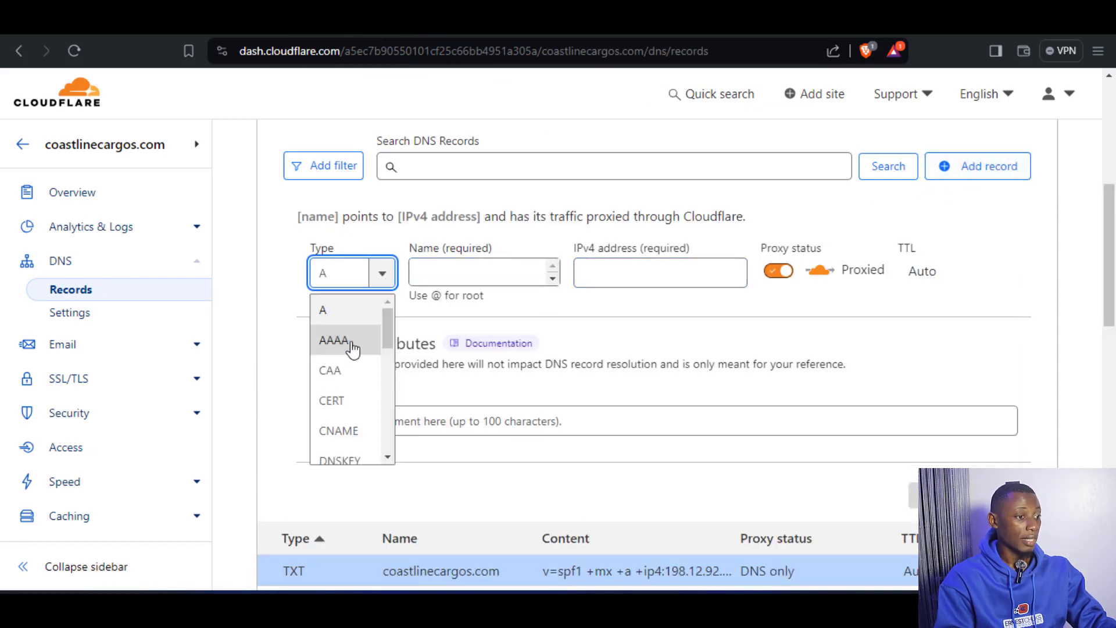
scroll(349, 356, "down", 6)
left_click(345, 256)
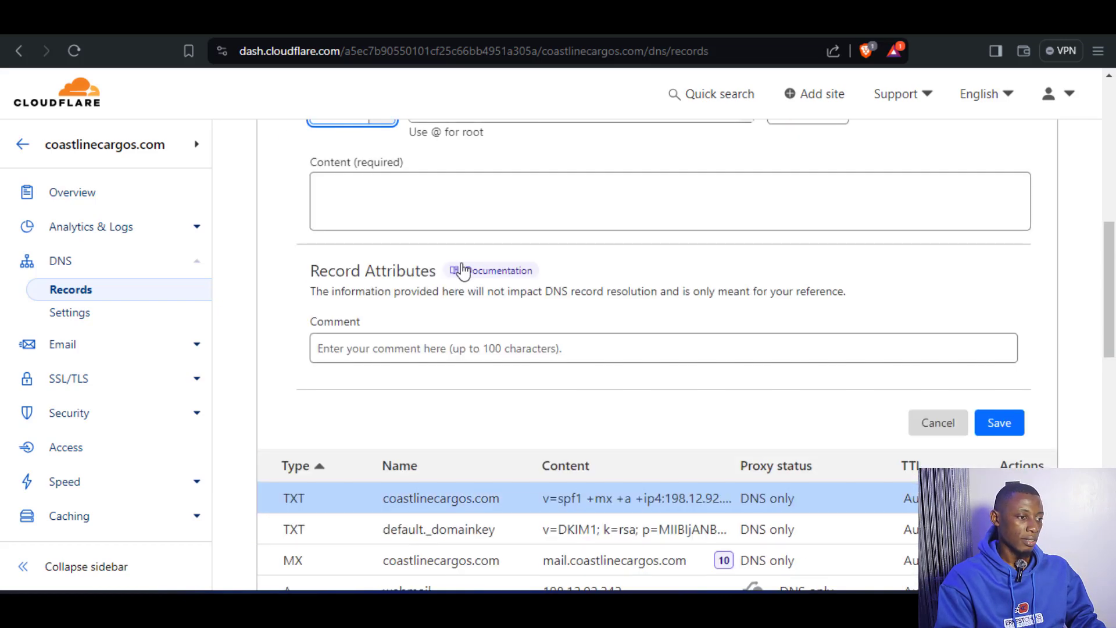
scroll(463, 267, "up", 4)
left_click(460, 348)
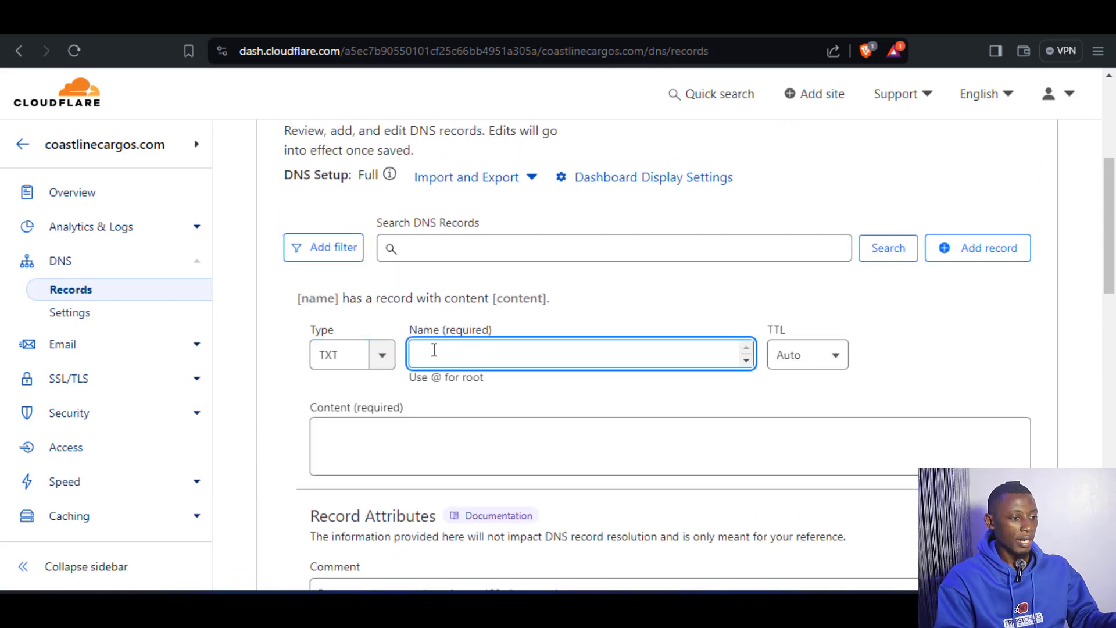
type("_dmarc")
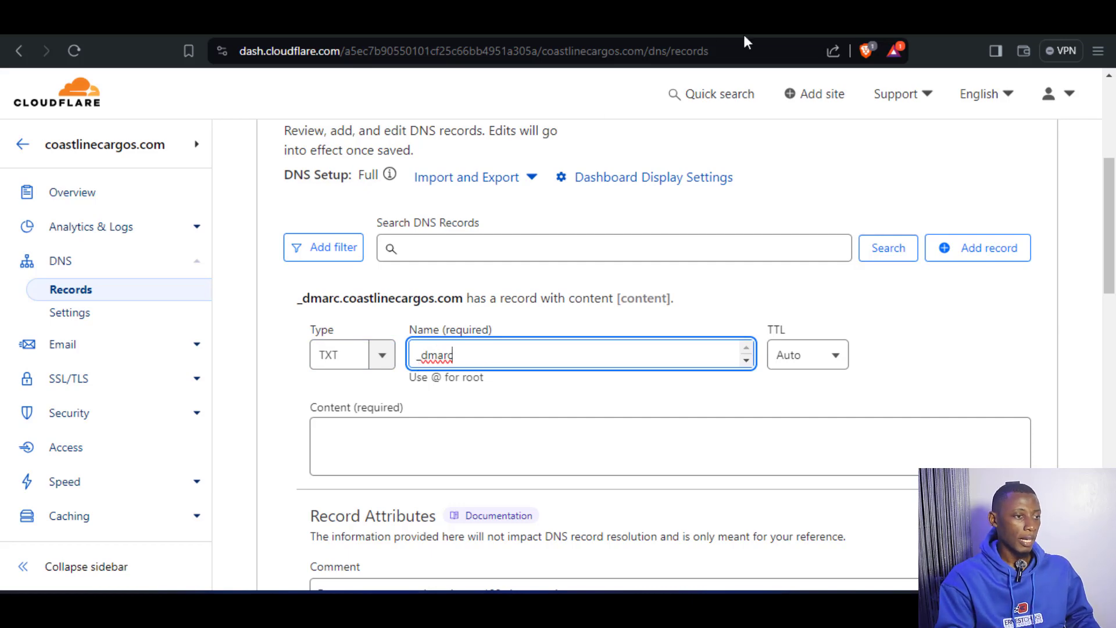
Copy the policy text between the quotation marks from the DMARC guide into the _dmarc record's content in Cloudflare and save the record.
left_click(439, 437)
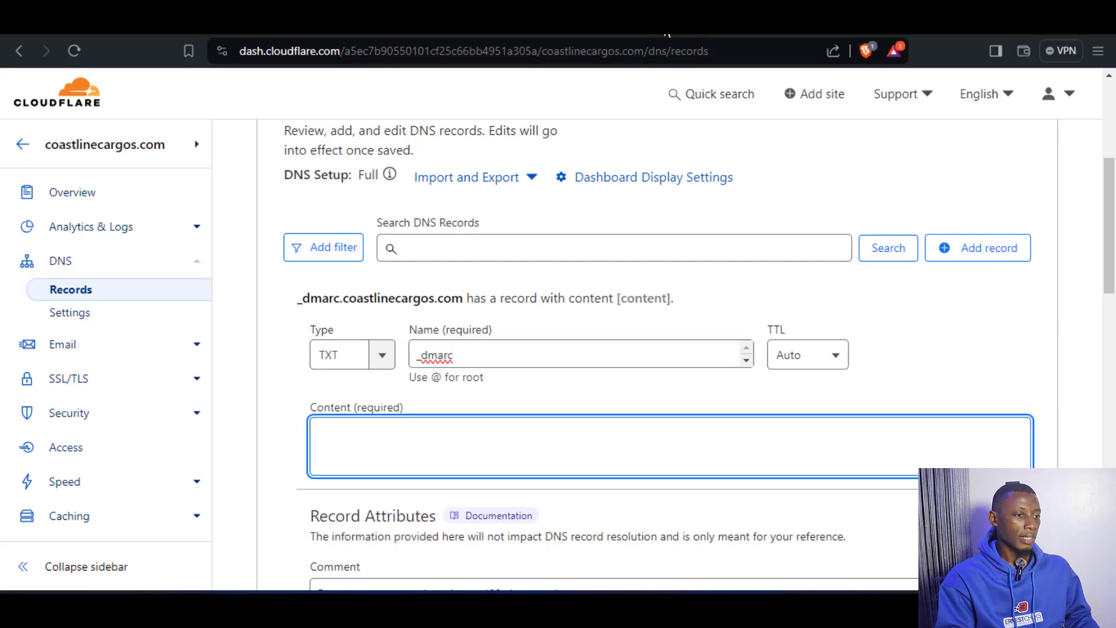
left_click(631, 23)
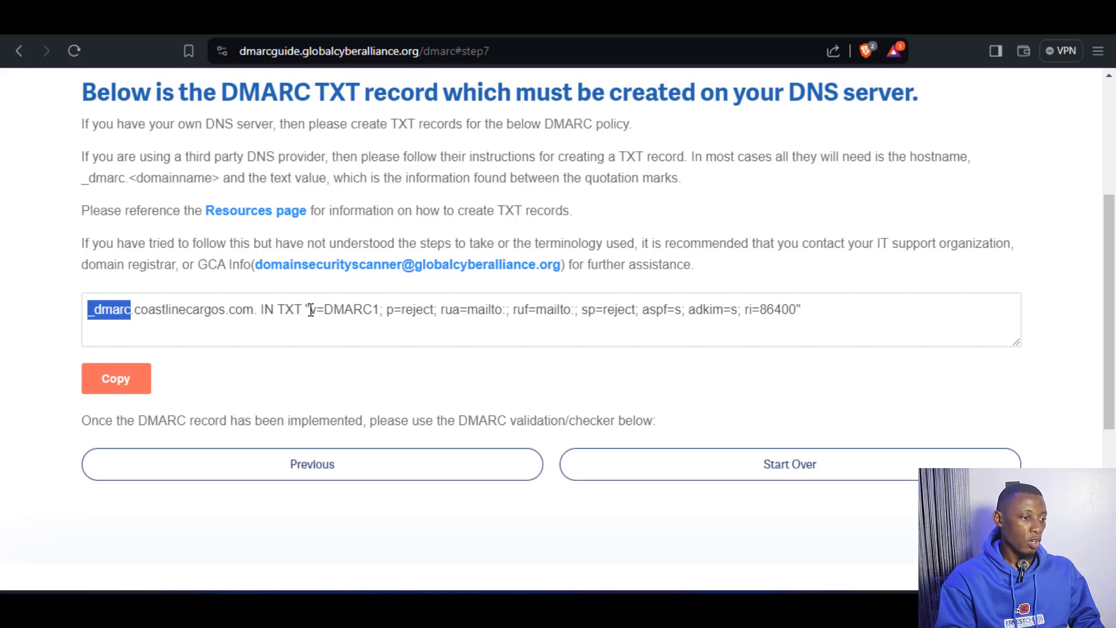
left_click_drag(460, 319, 619, 319)
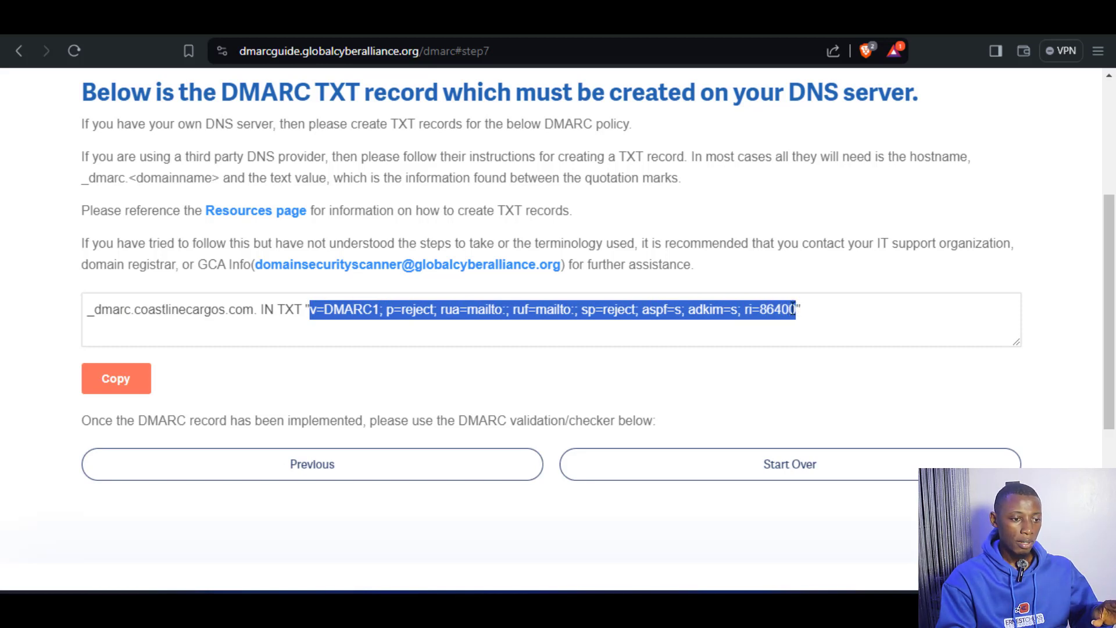
right_click(324, 311)
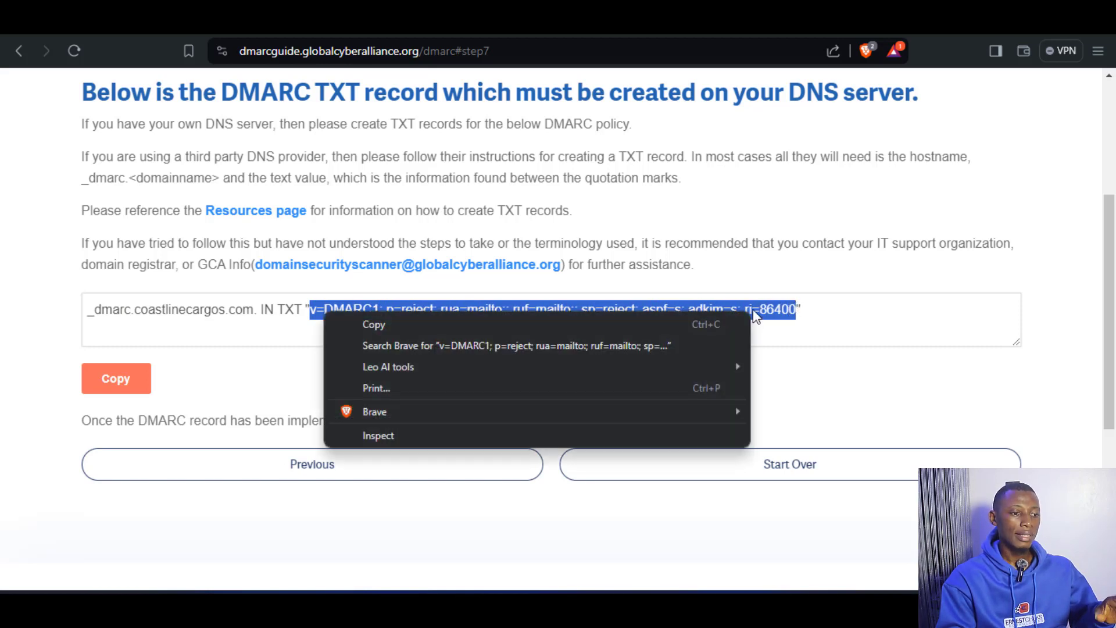
left_click(375, 325)
left_click(407, 21)
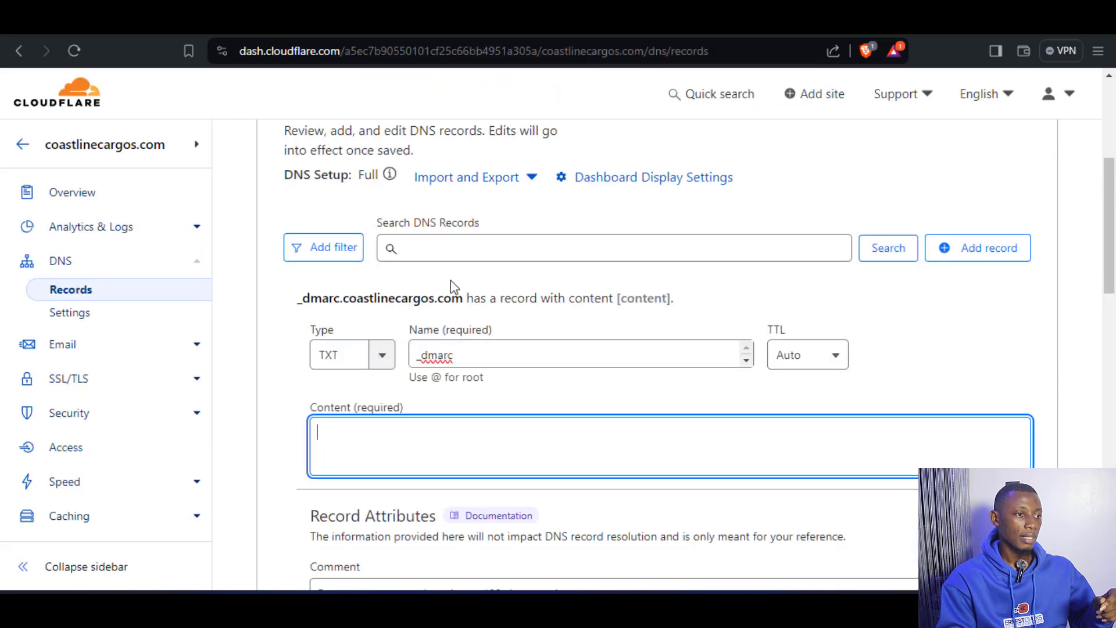
right_click(413, 445)
left_click(471, 274)
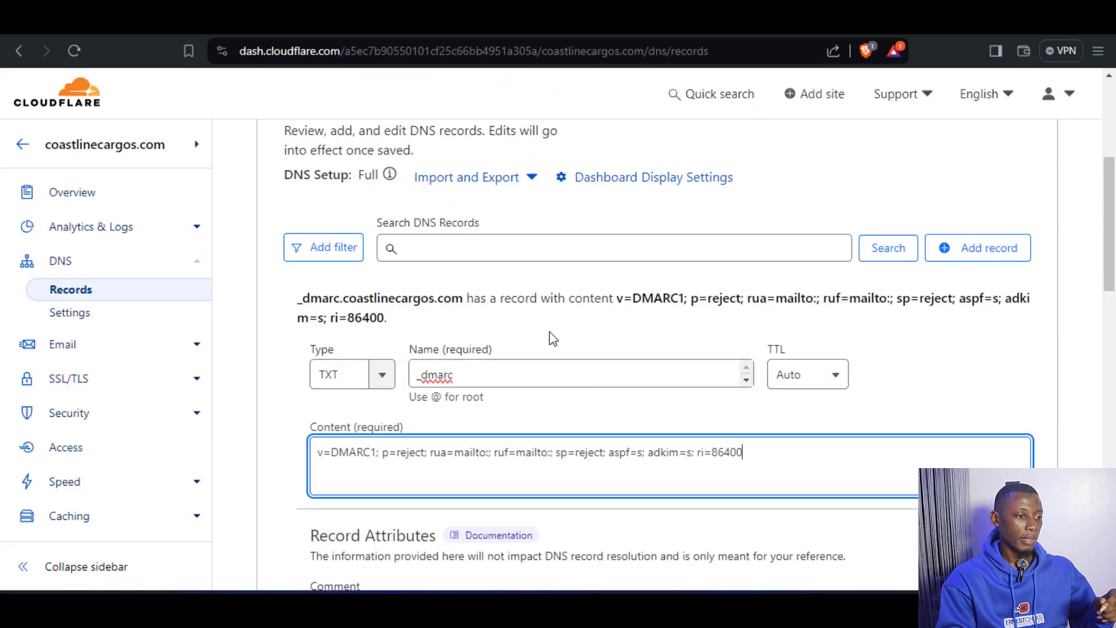
scroll(582, 407, "down", 5)
left_click(1005, 363)
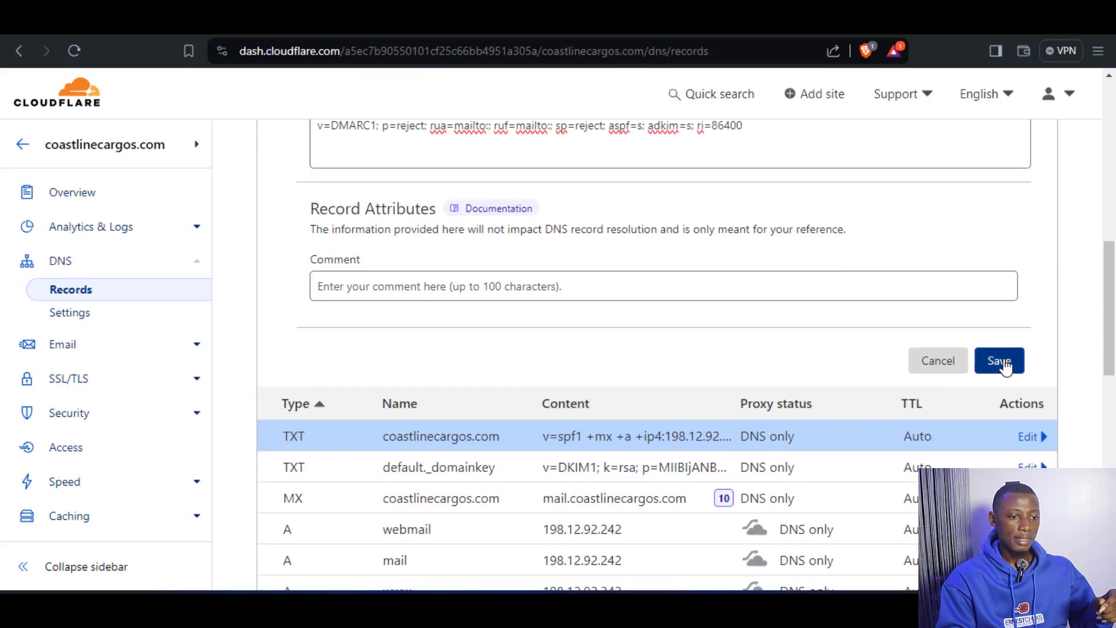